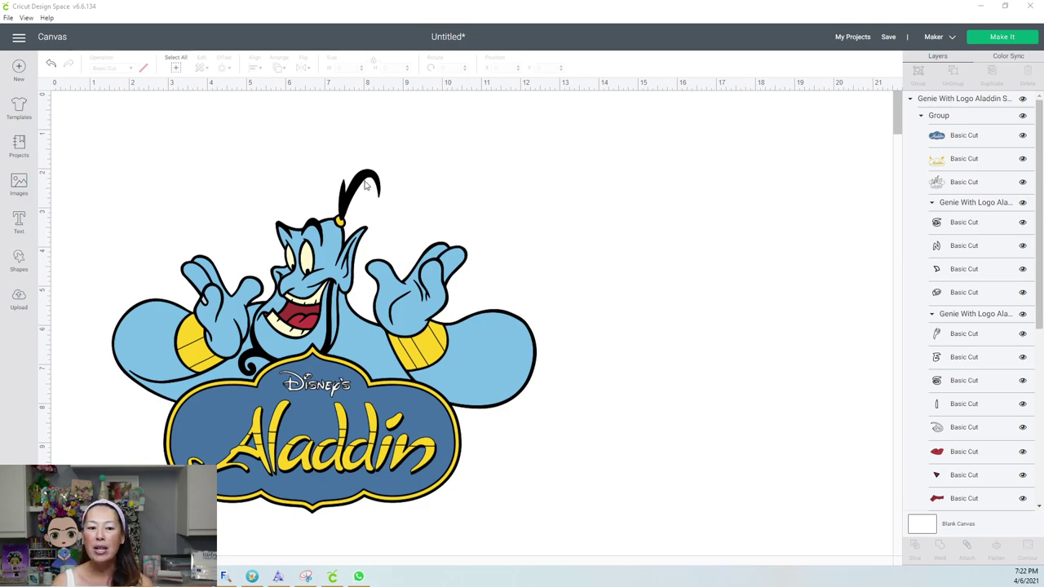
Step: Set the whole genie design's height to 20 inches and reposition it in the middle of the canvas
left_click_drag(383, 390, 427, 312)
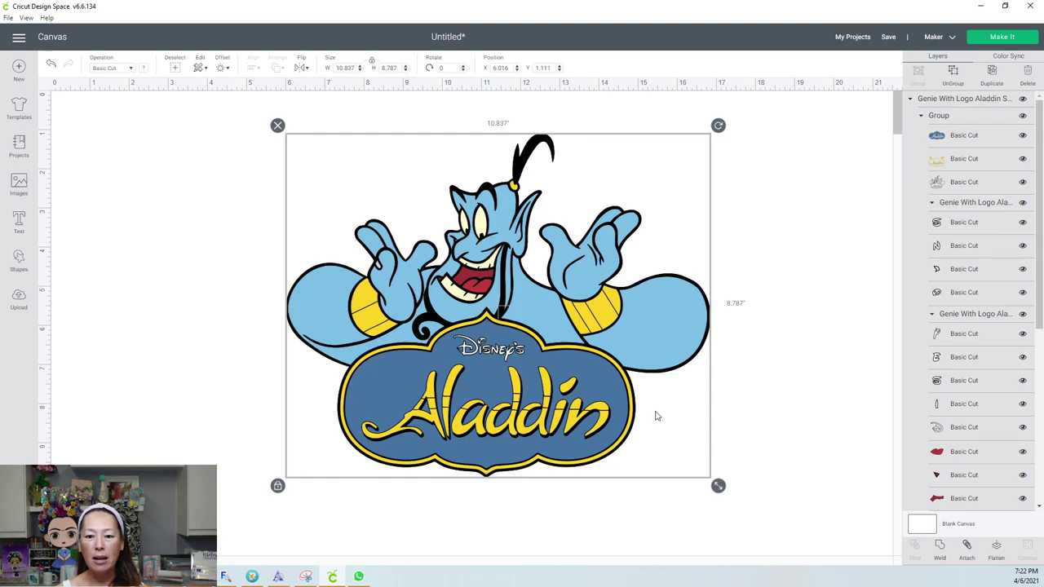
left_click(392, 69)
type("20")
key("Tab")
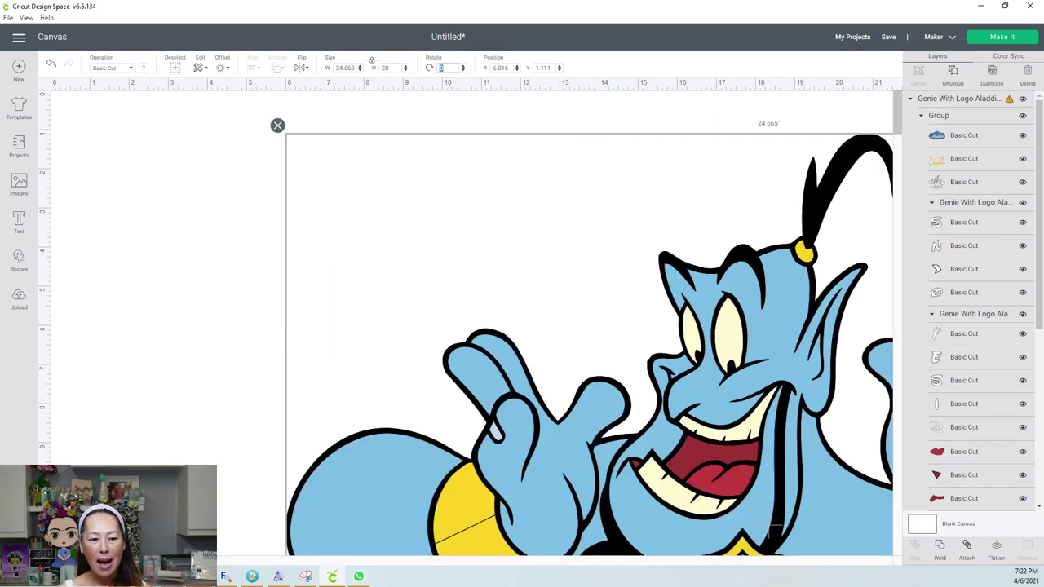
key("ctrl+minus")
key("ctrl+minus")
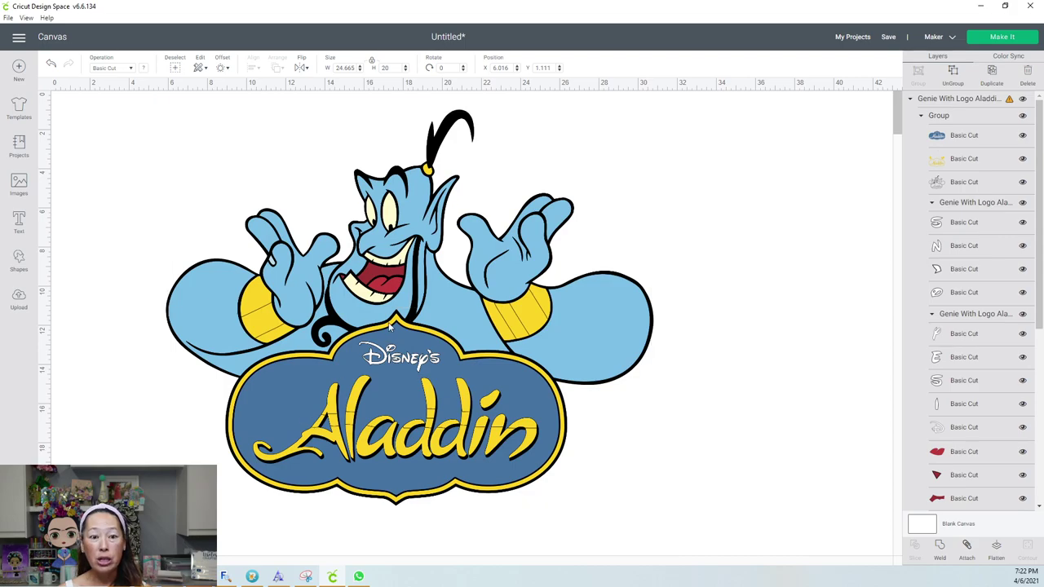
left_click_drag(400, 316, 443, 326)
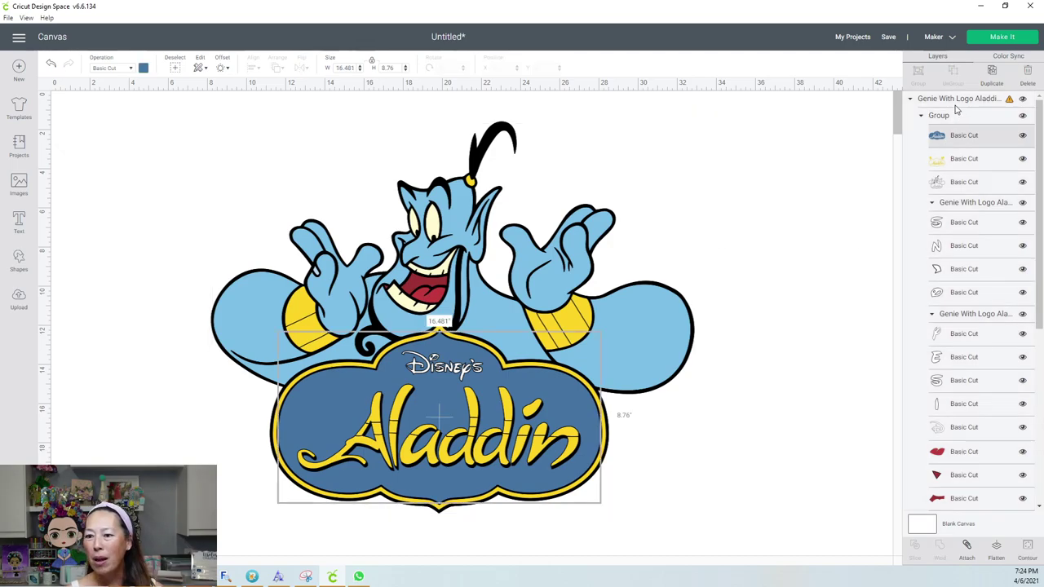
Step: Ungroup the genie design and its nested group so the color layers become separate
left_click(956, 75)
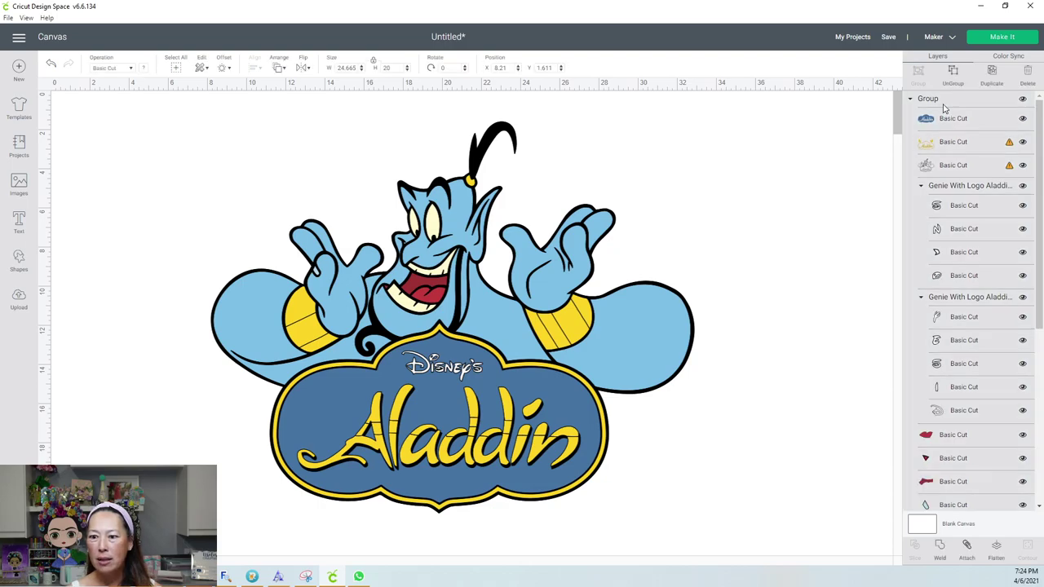
left_click(944, 101)
left_click(954, 72)
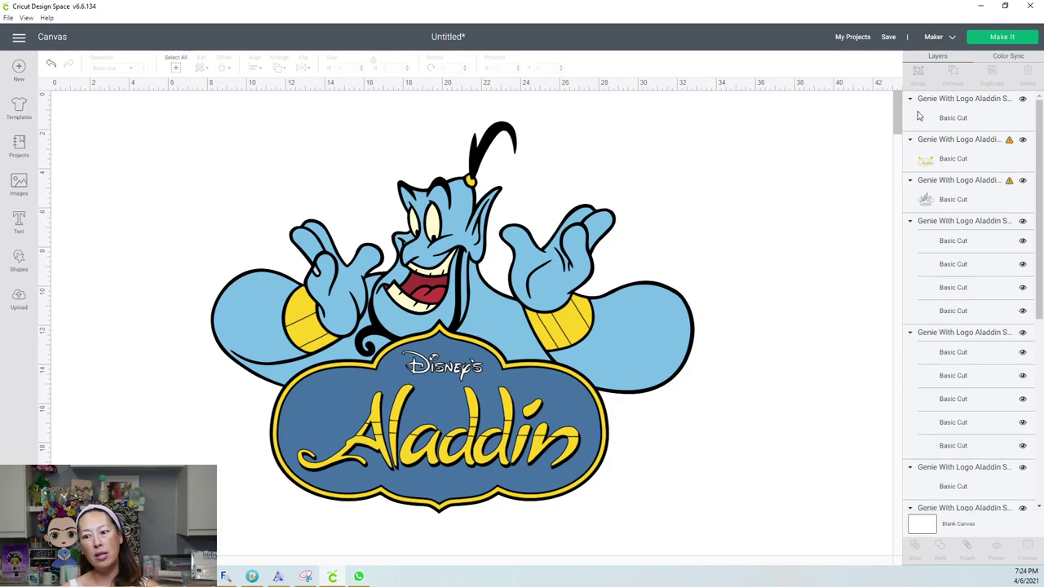
Step: Delete the two groups of white letter pieces that make up the "Disney's" wording
left_click(962, 225)
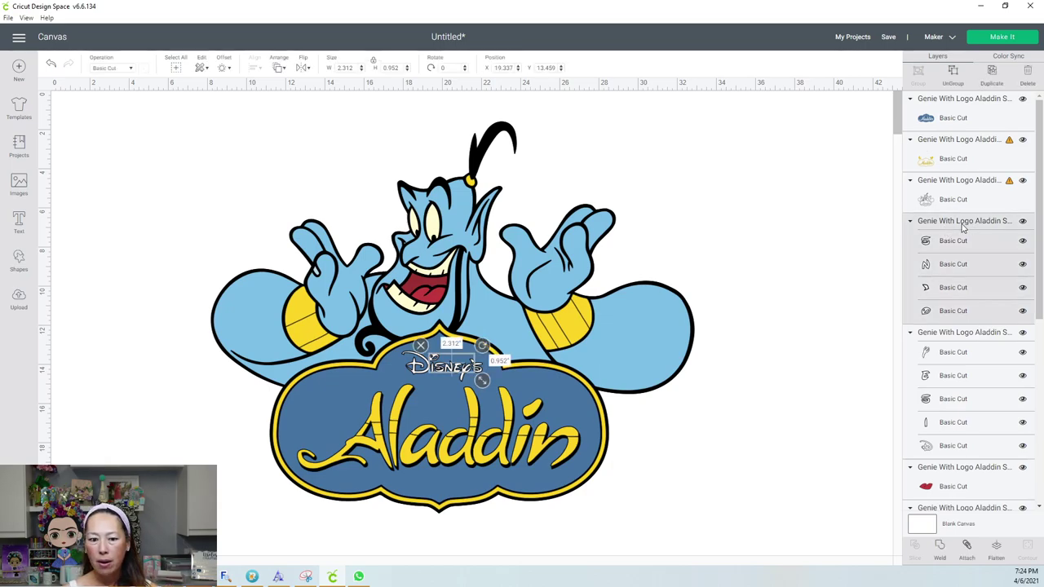
key("Delete")
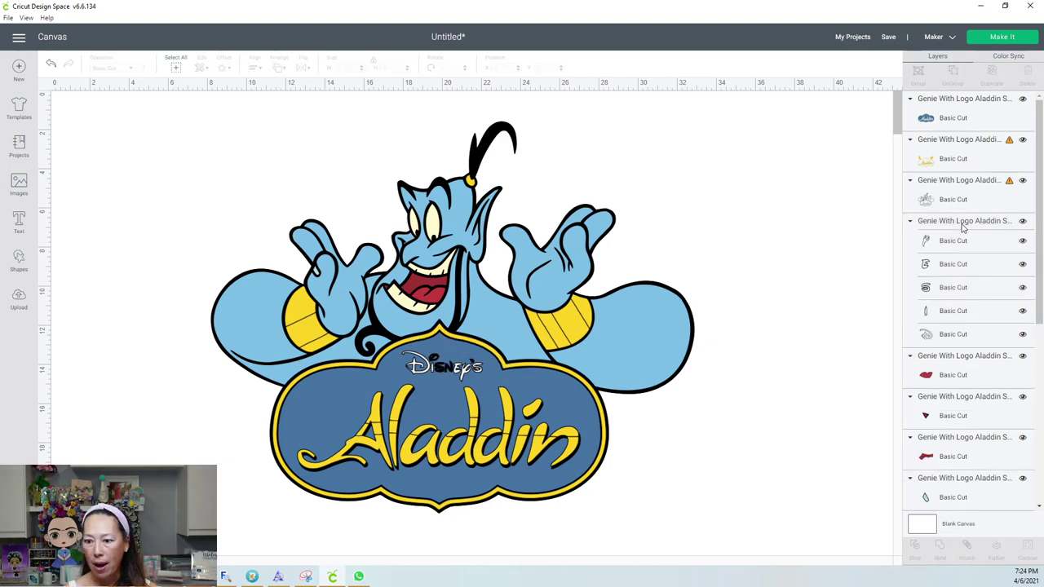
left_click(962, 227)
key("Delete")
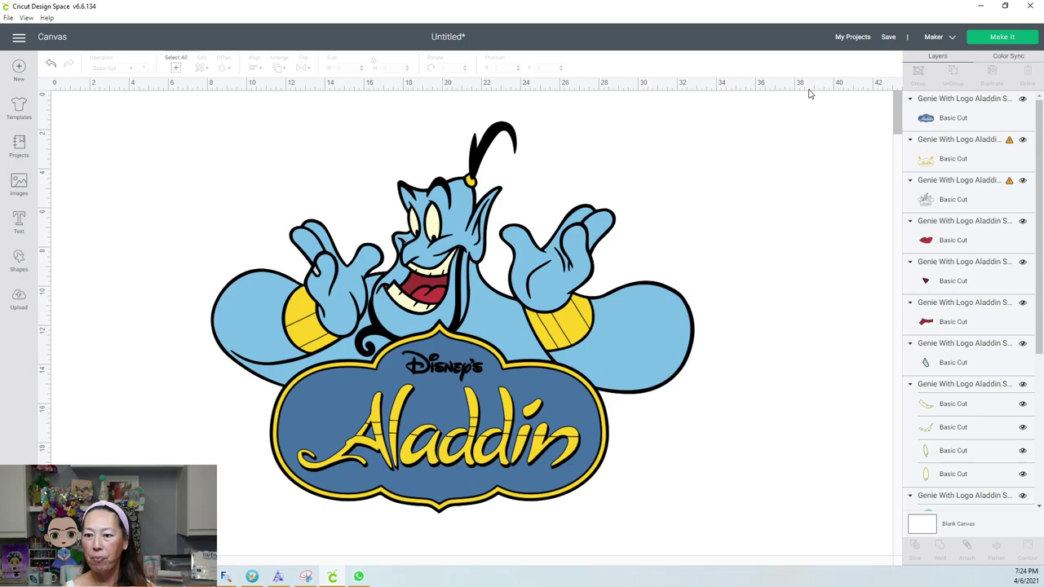
Step: Move the blue sign layer off the design and hide all of its contours to make it a solid shape
left_click(927, 120)
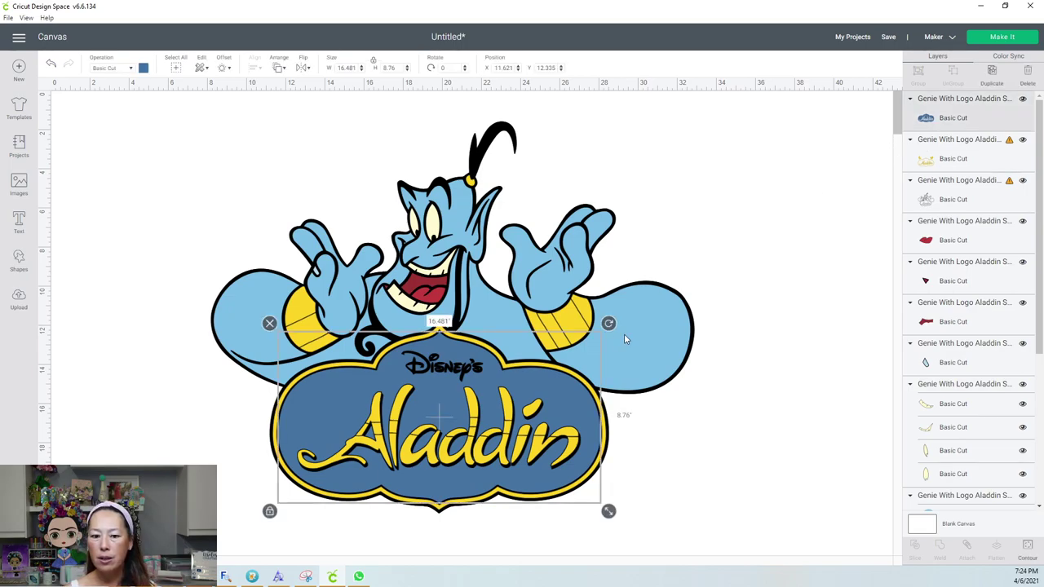
left_click_drag(566, 380, 838, 177)
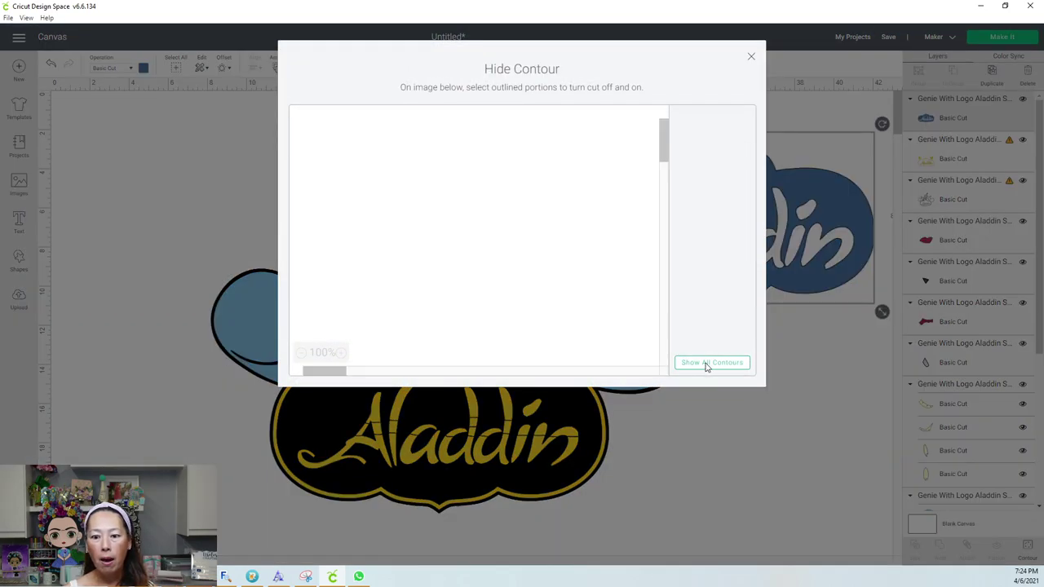
left_click(706, 363)
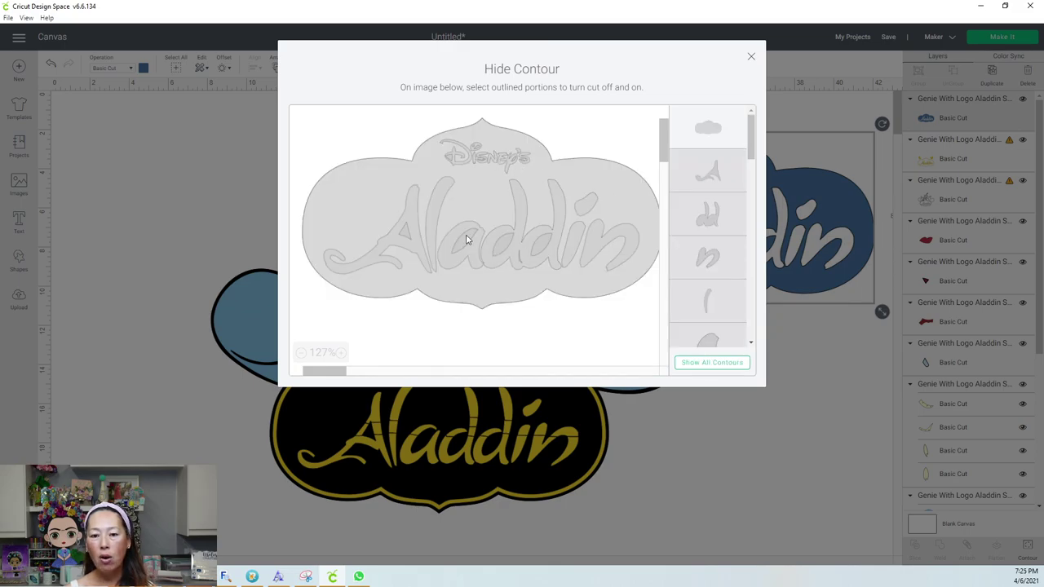
left_click(751, 61)
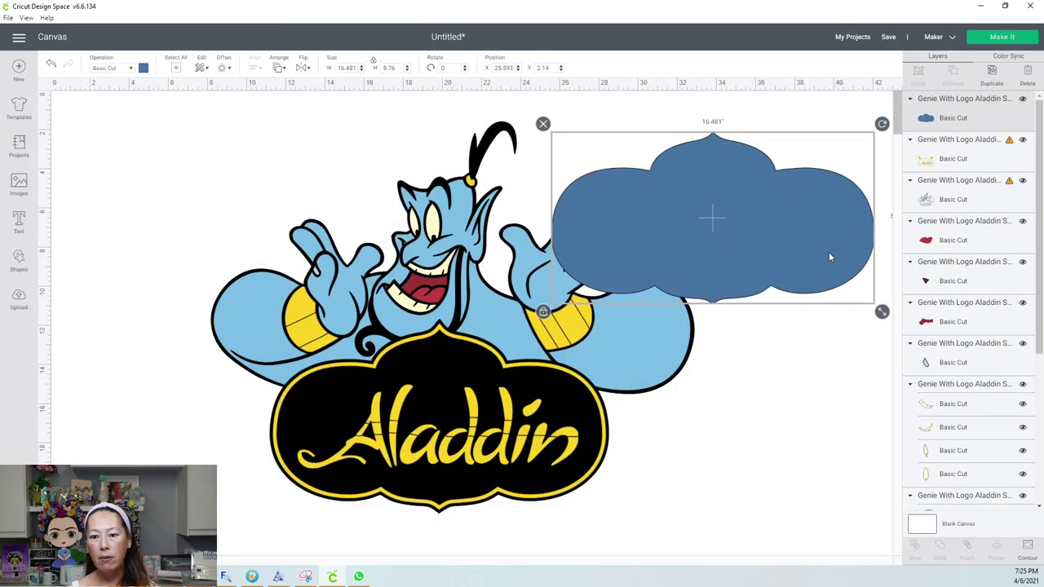
Step: Pull the solid blue sign shape and the yellow layer away from the genie
left_click_drag(788, 241, 749, 240)
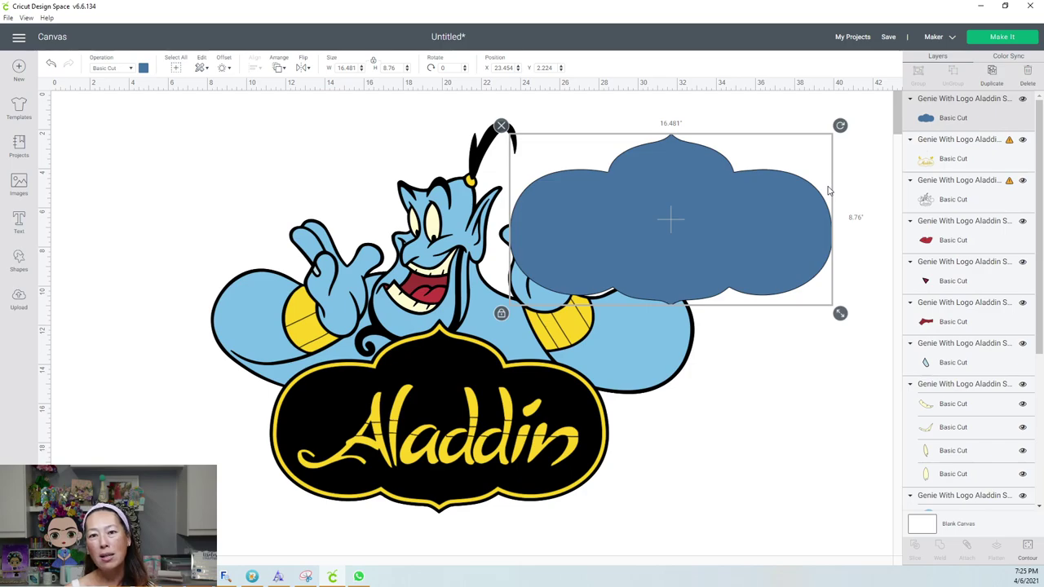
left_click_drag(595, 201, 860, 182)
left_click_drag(505, 473, 819, 450)
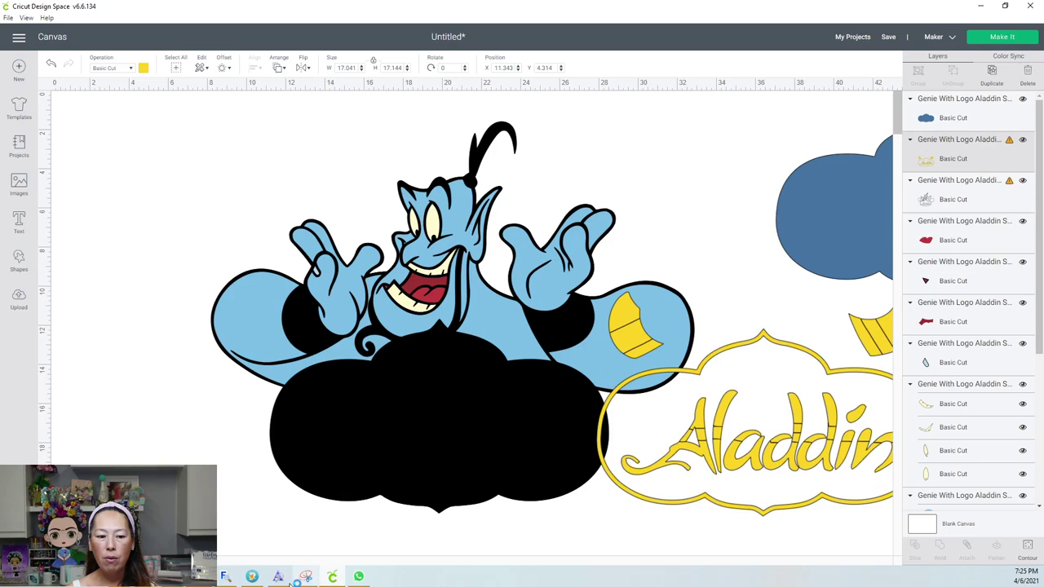
Step: Spread the yellow layer and the blue sign shape apart on the empty canvas beyond the genie
left_click(398, 561)
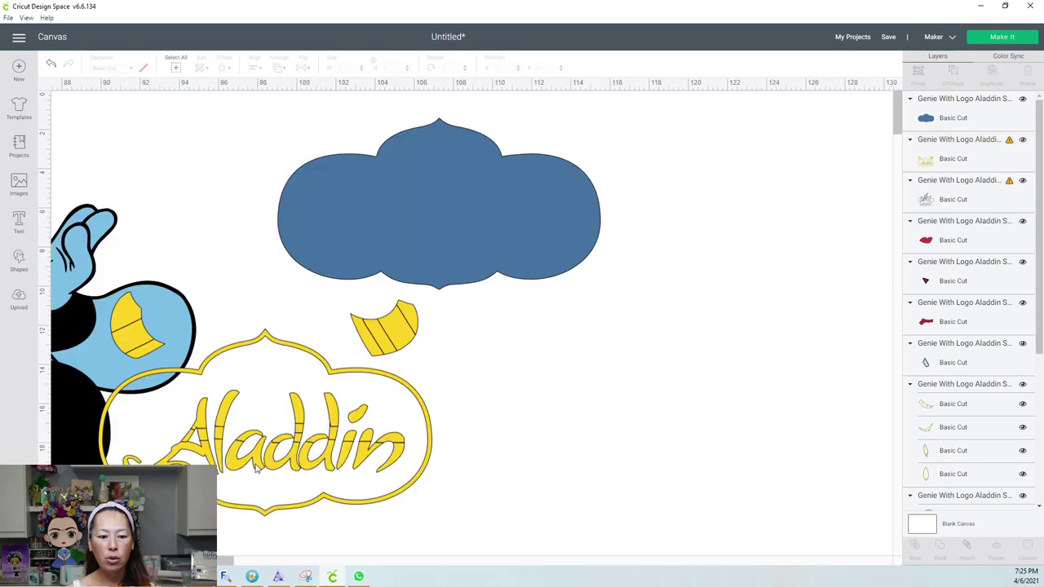
left_click_drag(657, 448, 641, 461)
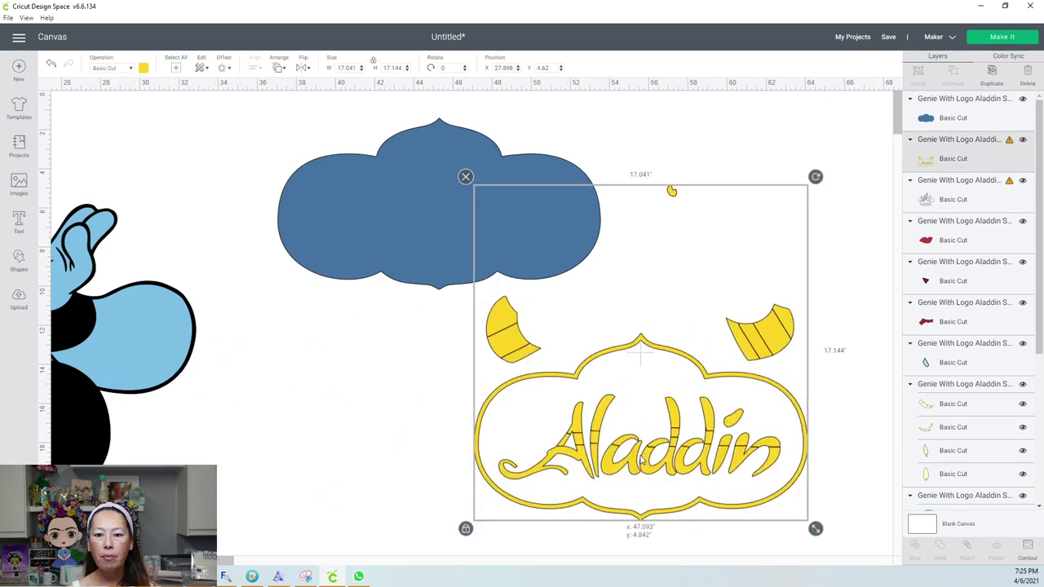
left_click(386, 236)
left_click_drag(387, 234, 525, 235)
left_click(631, 410)
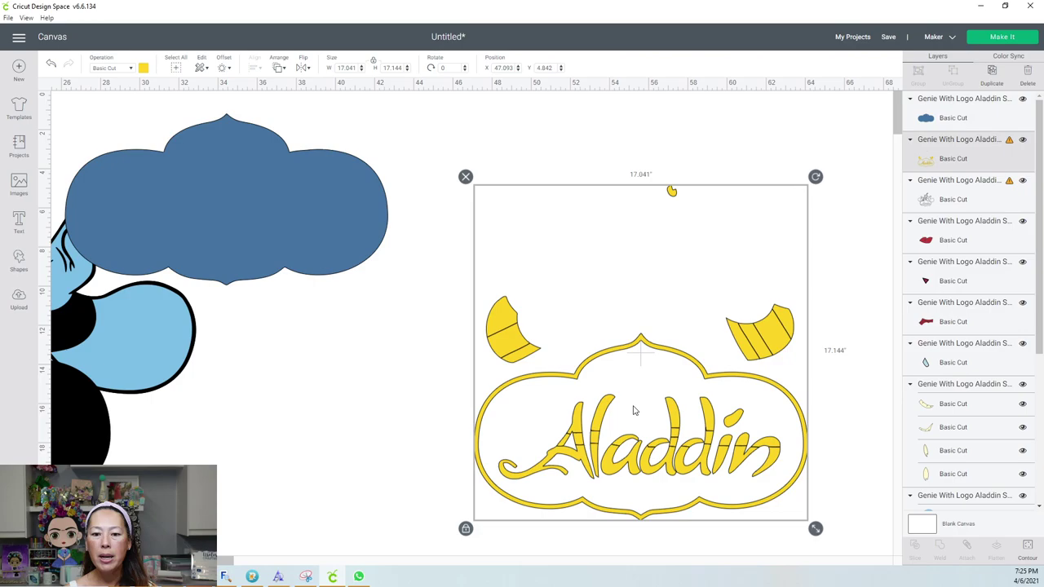
left_click_drag(632, 410, 608, 370)
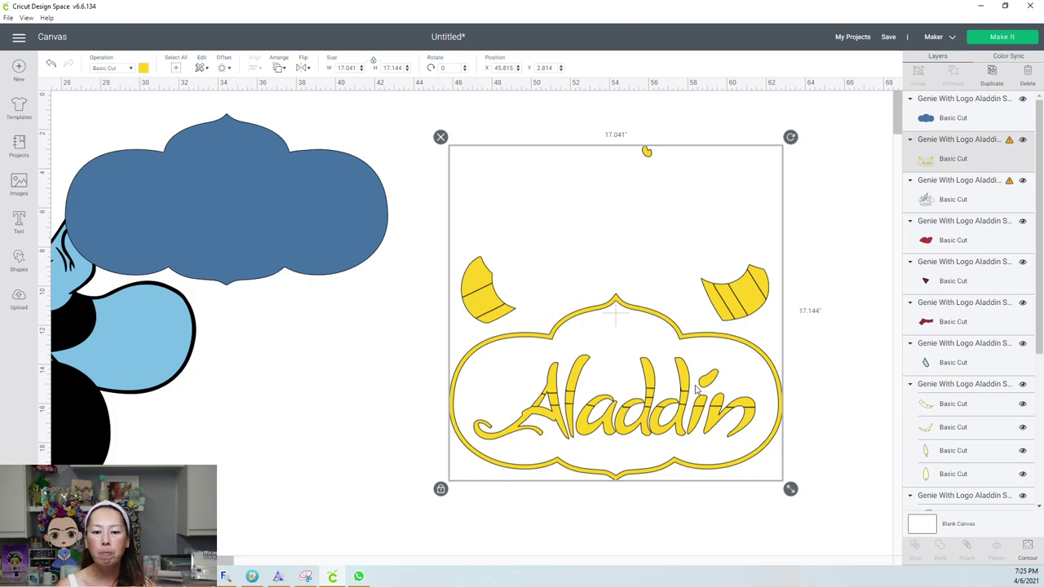
Step: Insert a square, enlarge it to about 10 inches and place it so it covers the yellow layer's left cuff
left_click(20, 259)
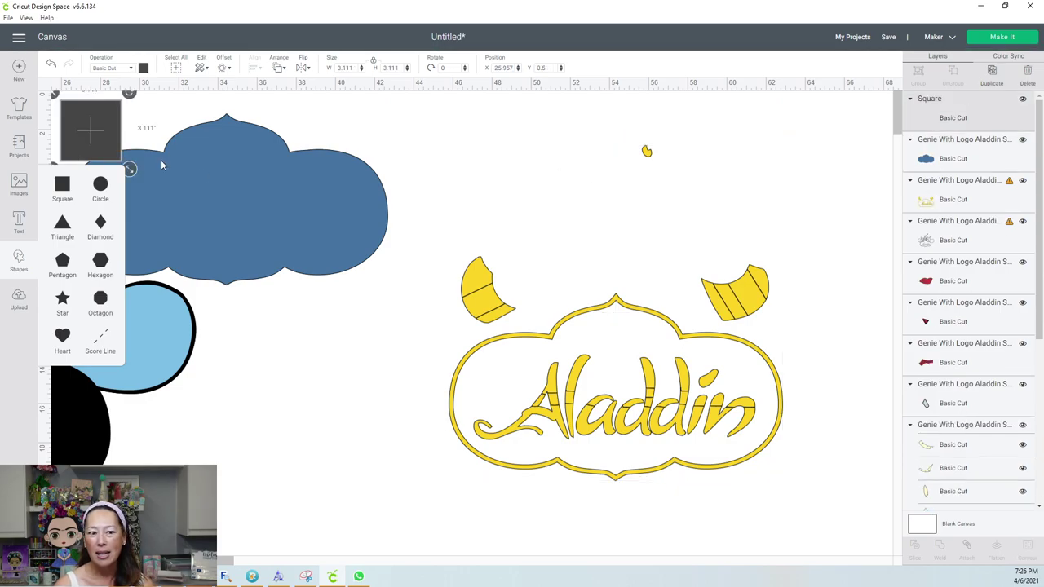
left_click_drag(102, 122, 360, 175)
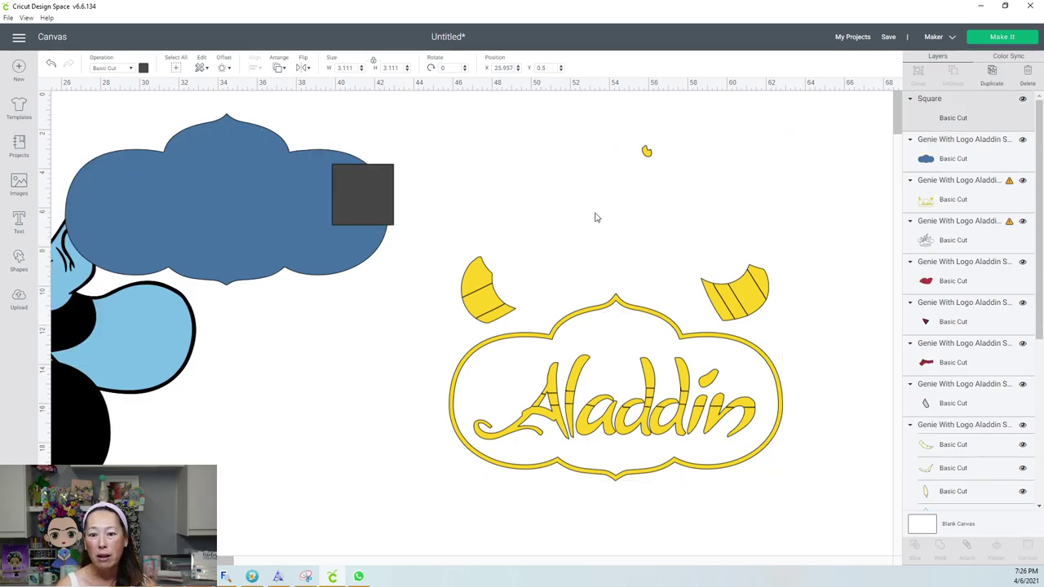
left_click_drag(400, 233, 536, 366)
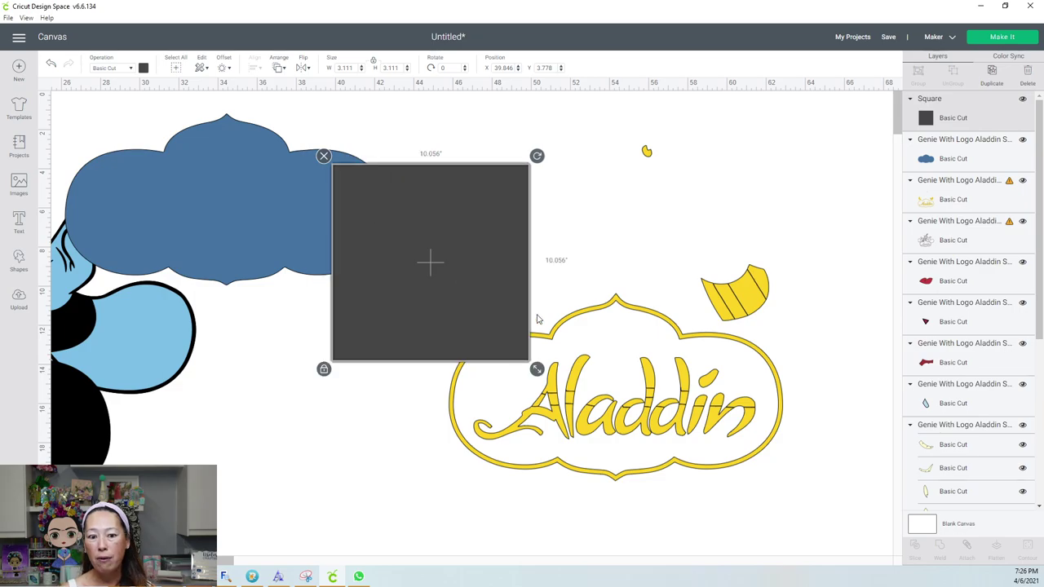
left_click_drag(477, 250, 475, 212)
left_click_drag(505, 297, 509, 303)
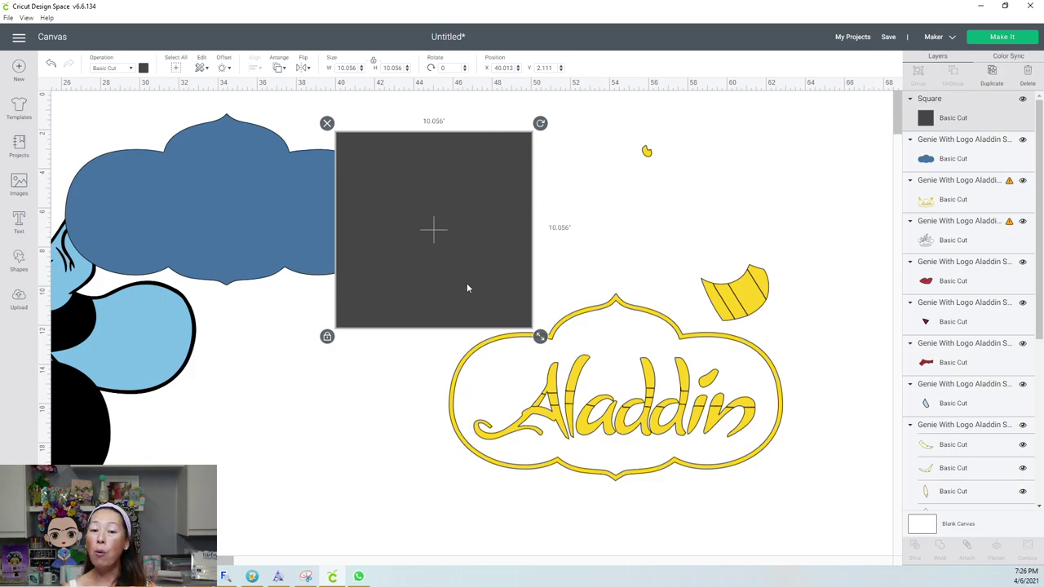
Step: Slice the yellow layer with the square to cut out the left cuff
left_click(543, 502)
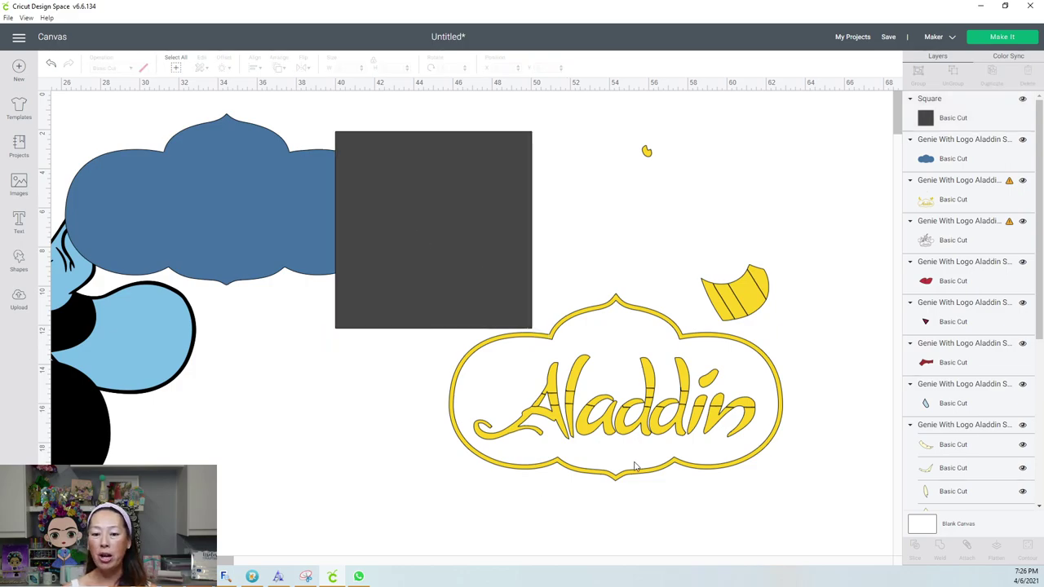
left_click_drag(576, 529, 523, 298)
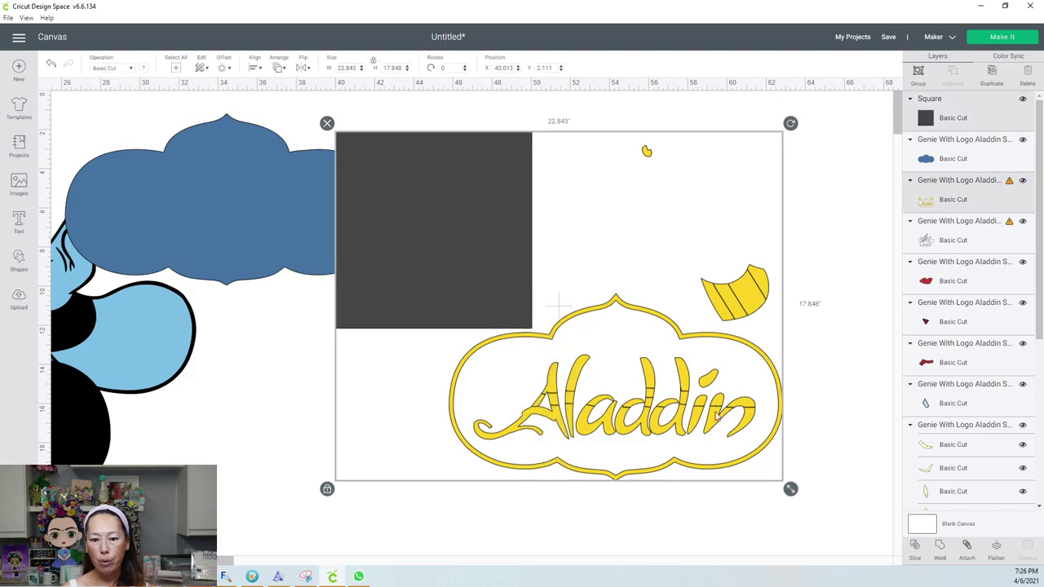
left_click(816, 443)
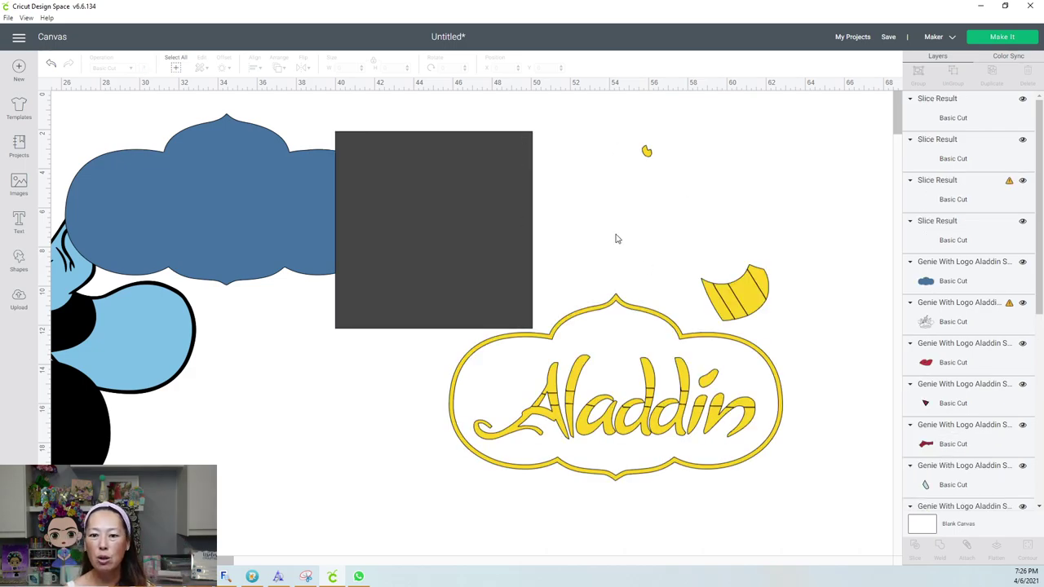
Step: Move the square off the cuff and delete the dark cuff-shaped slice piece
left_click_drag(501, 183, 357, 201)
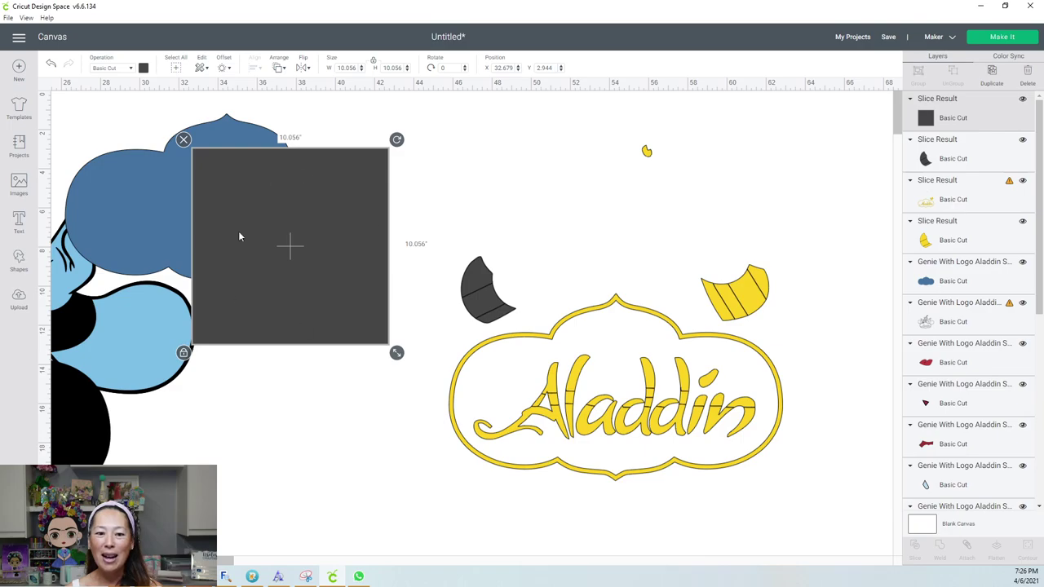
left_click_drag(485, 293, 479, 183)
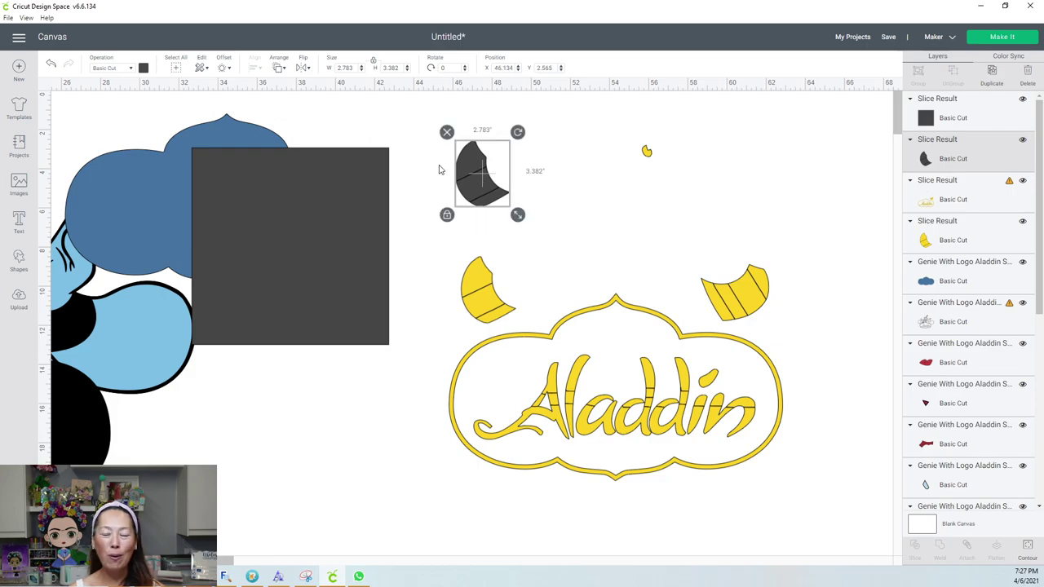
left_click(447, 133)
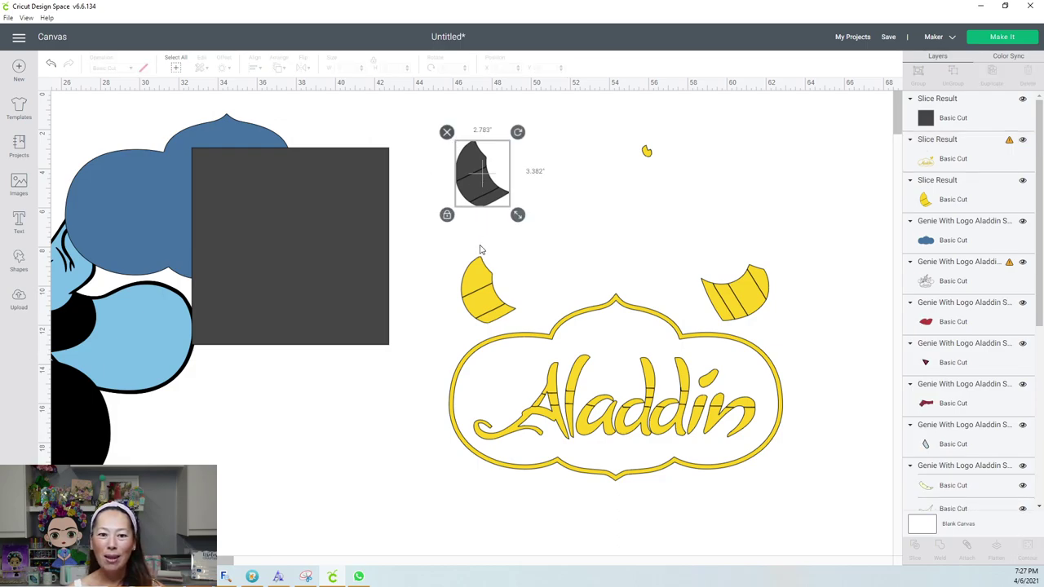
Step: Separate the yellow left cuff from the rest of the yellow layer and set it below the blue sign shape
left_click(483, 287)
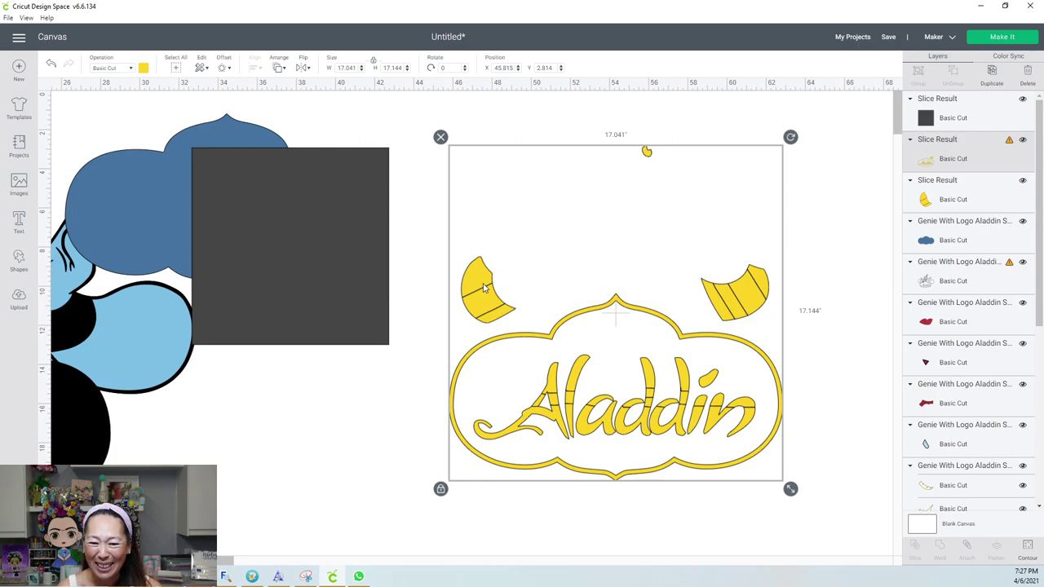
left_click_drag(563, 335, 668, 400)
left_click(475, 288)
left_click_drag(476, 287, 270, 404)
left_click_drag(727, 367, 581, 321)
Step: Place the square over the small yellow hair-band piece and slice it out of the yellow layer
left_click(345, 267)
left_click_drag(345, 267, 585, 224)
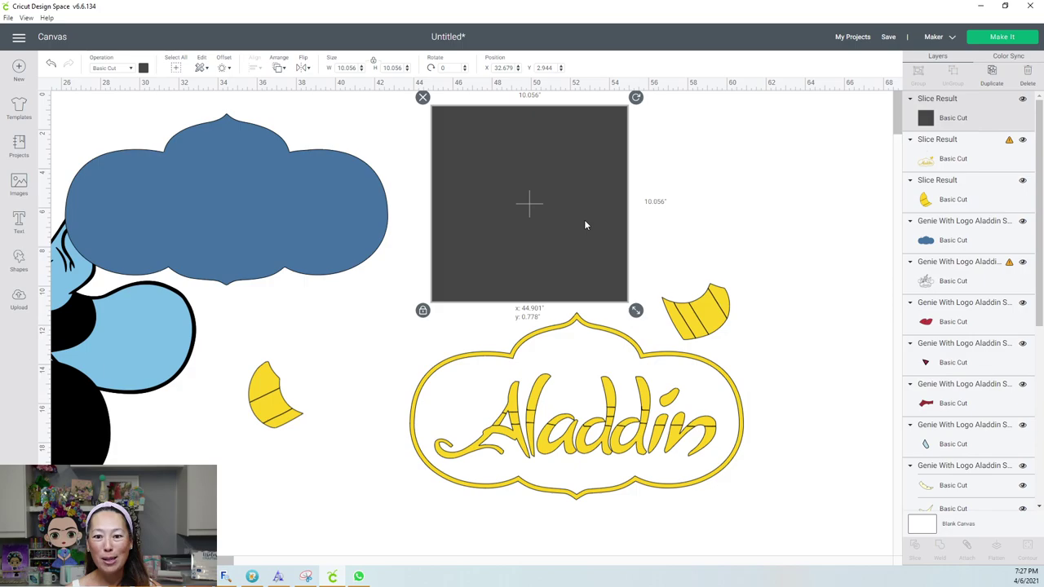
left_click_drag(767, 517, 594, 221)
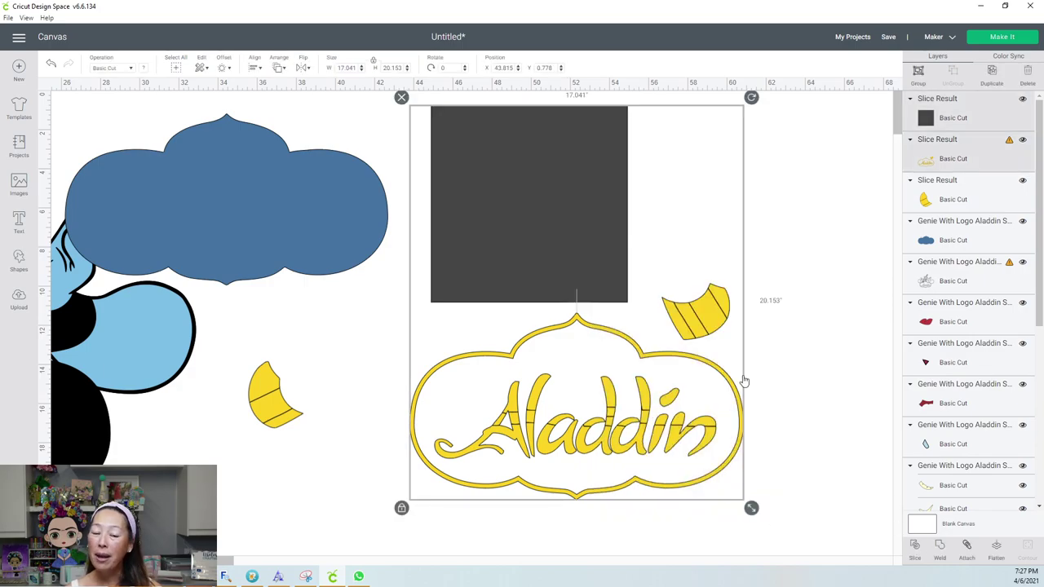
left_click(815, 455)
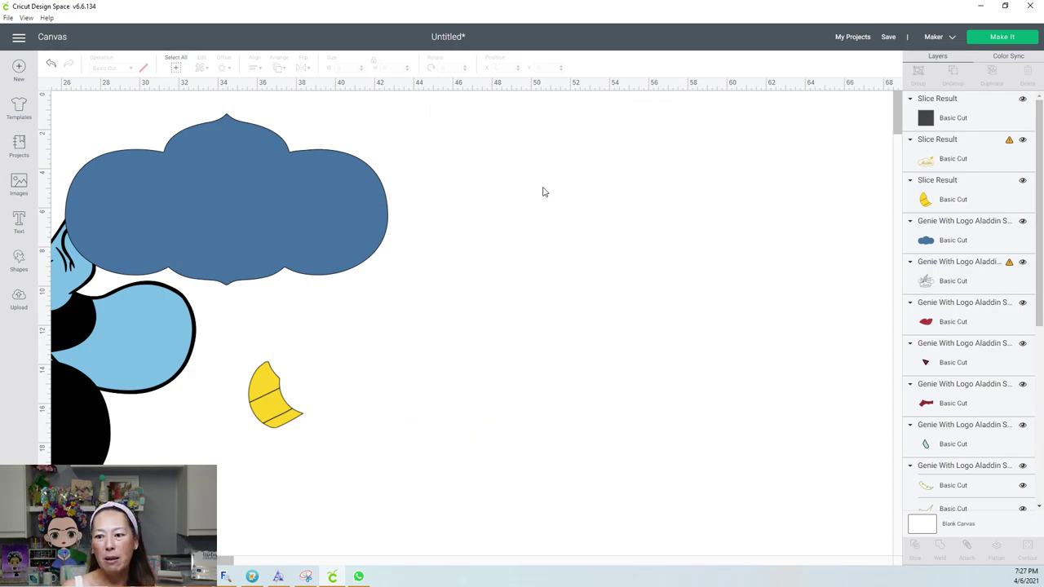
Step: Move the square off the hair band and delete the small dark slice piece
left_click_drag(582, 163, 664, 375)
left_click_drag(600, 168, 528, 189)
left_click(527, 188)
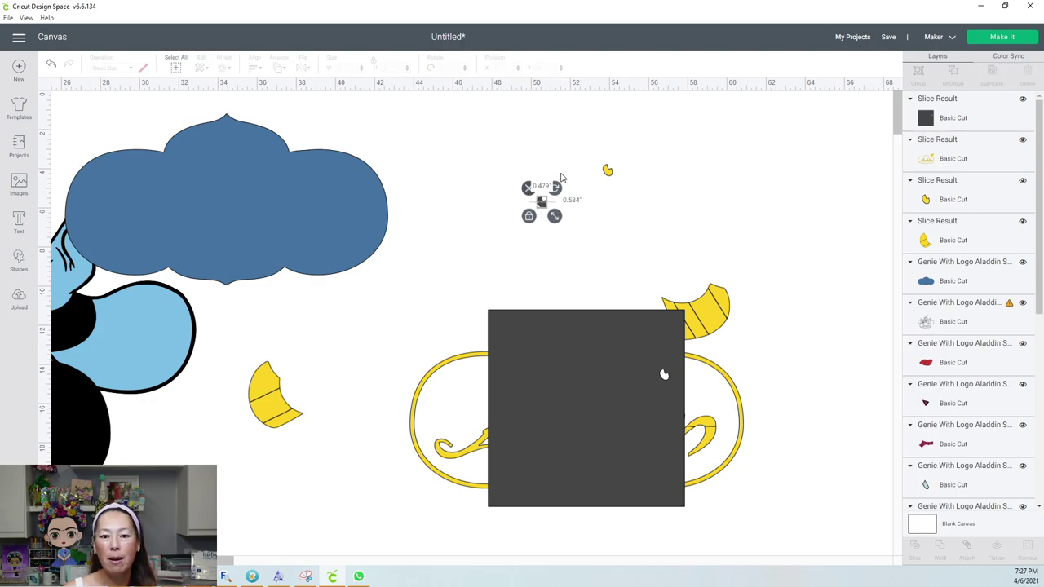
Step: Set the yellow hair-band piece above the separated cuff and move the square off the Aladdin lettering onto empty canvas
left_click_drag(607, 171, 258, 336)
left_click_drag(576, 334, 569, 179)
left_click_drag(612, 283, 793, 272)
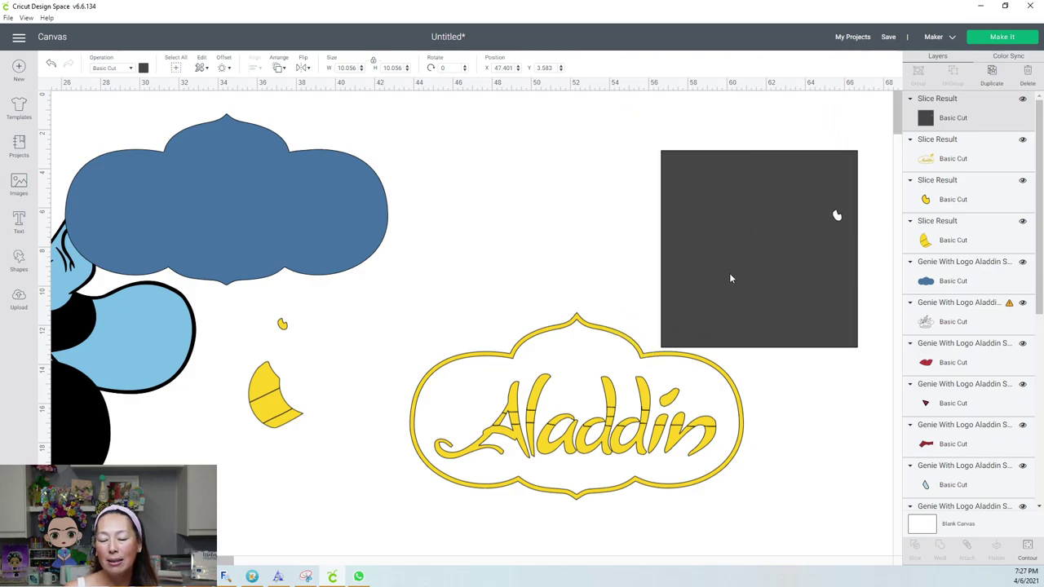
Step: Slice the right cuff out of the yellow lettering layer using the dark square
left_click(569, 119)
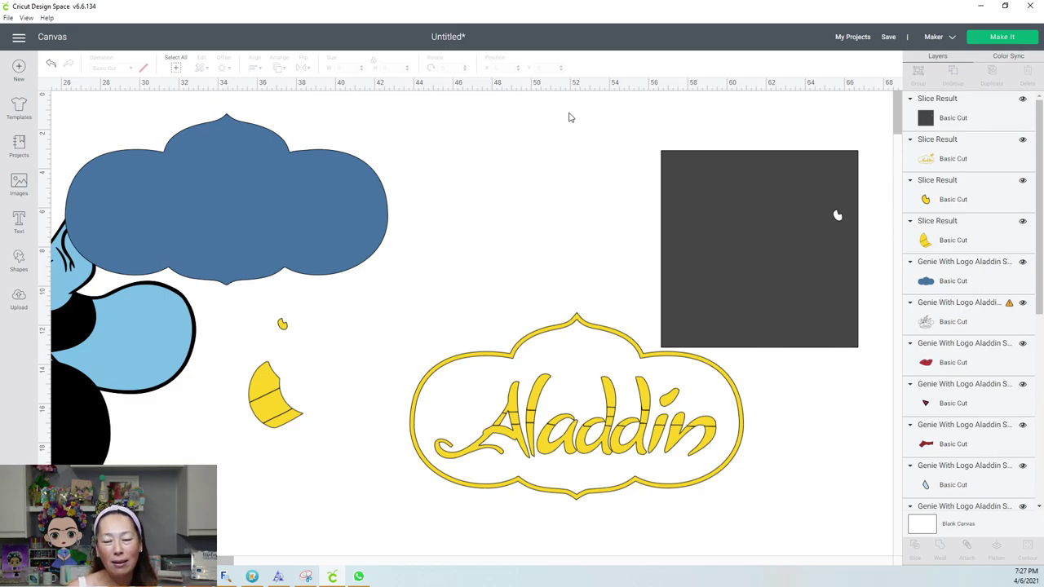
left_click_drag(569, 110, 779, 255)
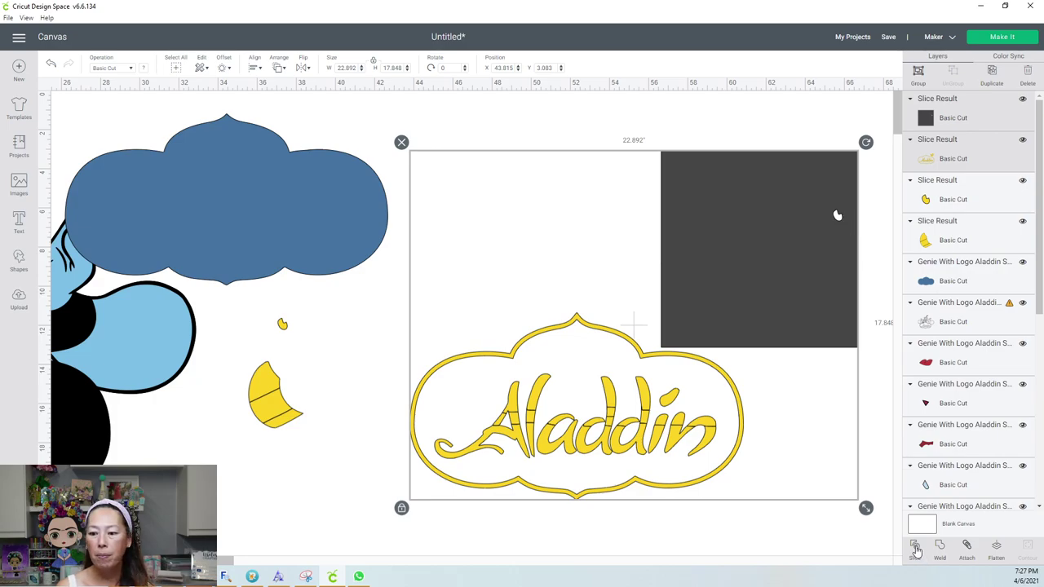
left_click(630, 242)
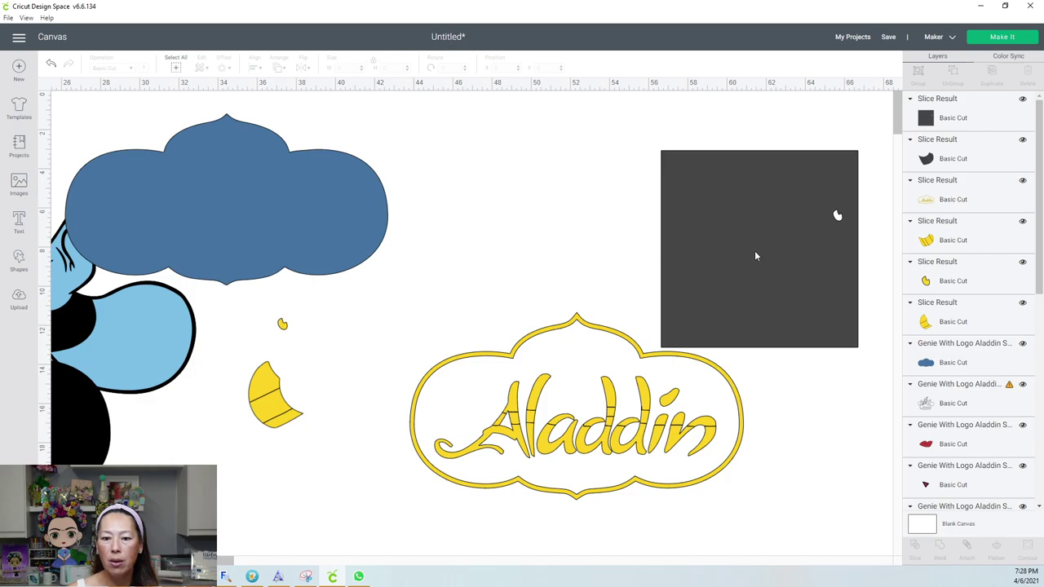
Step: Move the square off the right cuff and delete the dark cuff-shaped slice piece
left_click_drag(718, 249, 519, 192)
left_click_drag(703, 316, 757, 214)
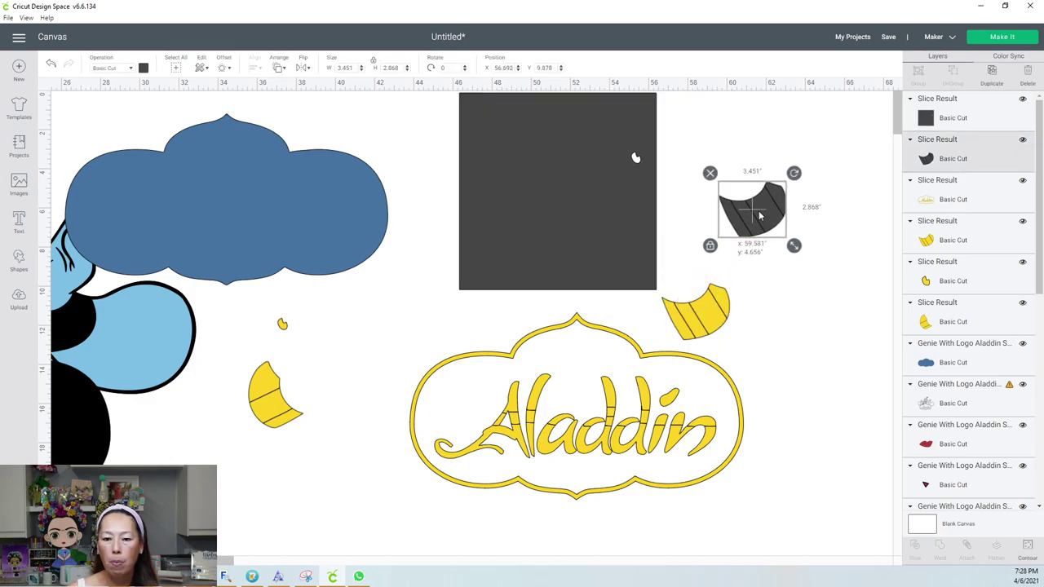
left_click(710, 174)
Step: Unlock the square's proportions and reshape it into a rectangle about 12.6 by 3.7 in over the Aladdin lettering
left_click_drag(535, 154, 539, 327)
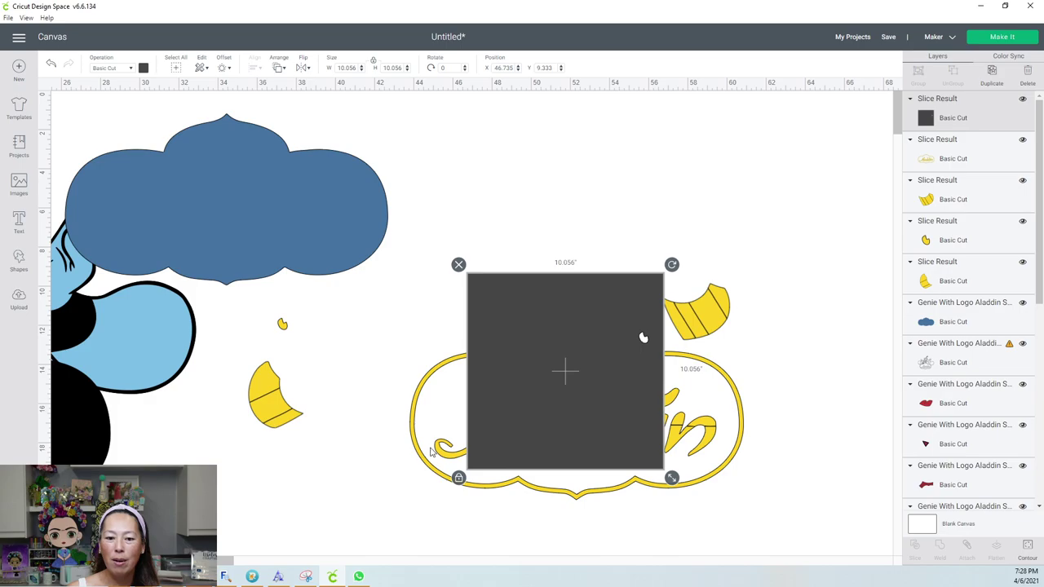
left_click(459, 479)
left_click_drag(582, 410, 571, 385)
left_click_drag(644, 485, 743, 400)
left_click_drag(699, 355, 698, 446)
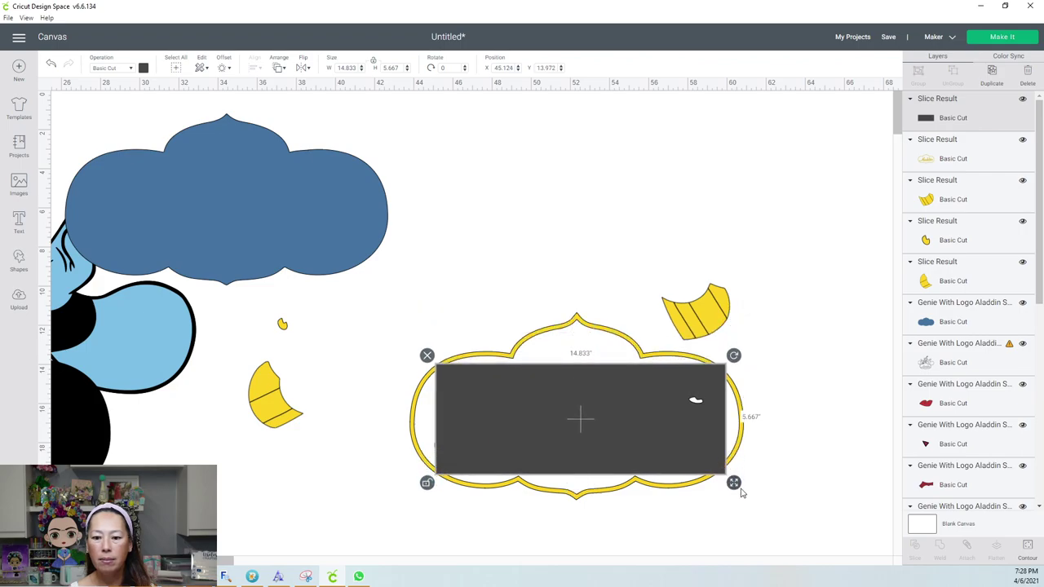
left_click_drag(741, 490, 719, 458)
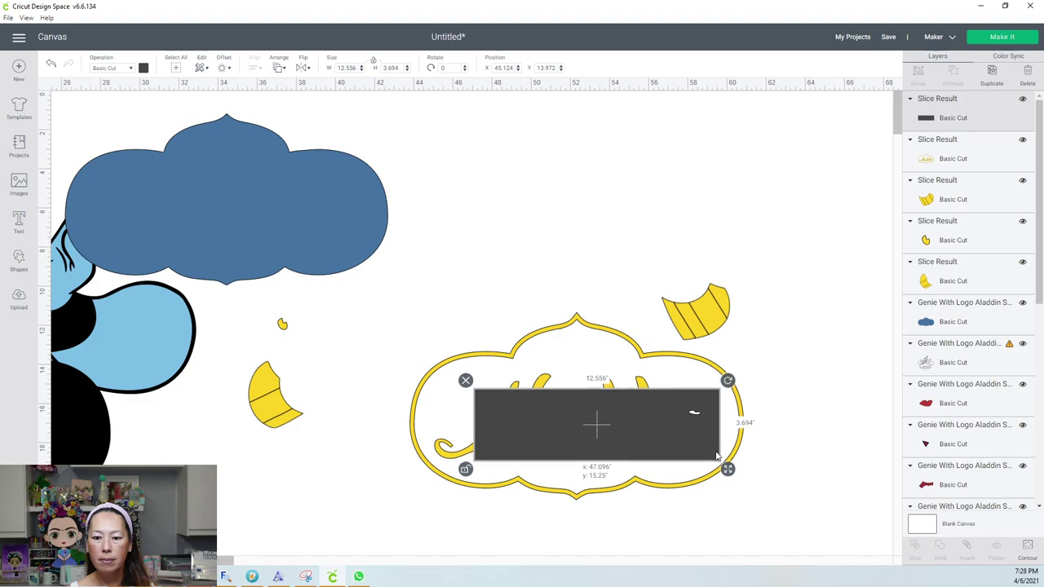
Step: Reposition the rectangle and enlarge it to about 13.1 by 4.4 in so it covers the Aladdin letters inside the yellow frame
left_click(760, 519)
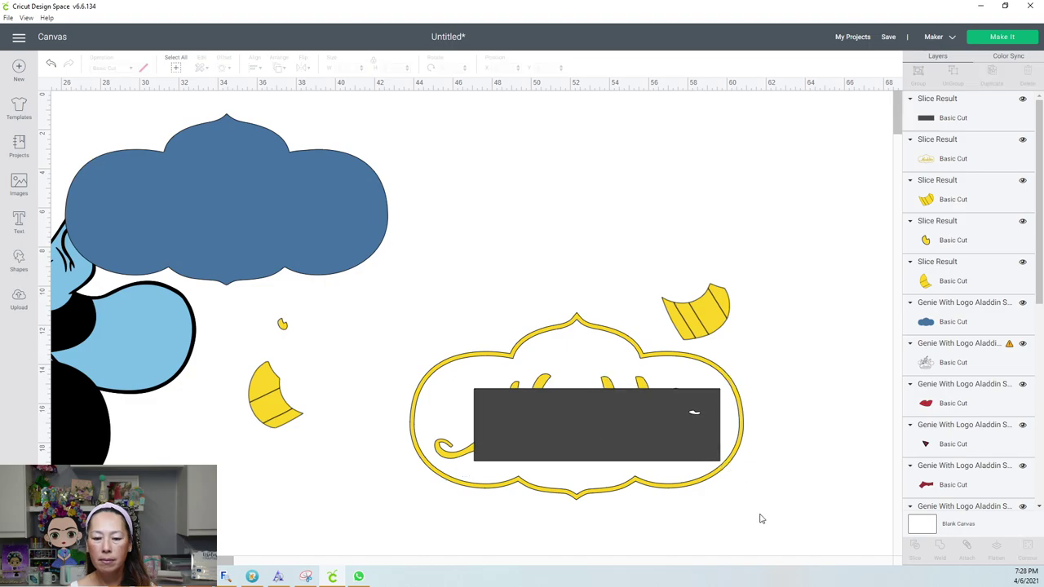
left_click(645, 402)
left_click_drag(630, 395, 619, 378)
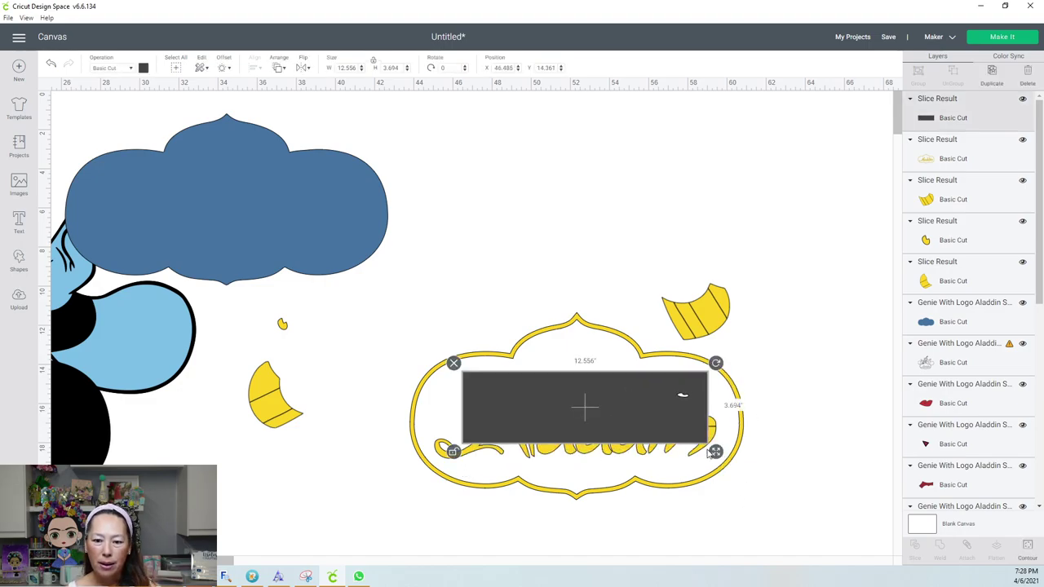
mouse_move(716, 451)
left_mouse_down()
mouse_move(726, 464)
mouse_move(705, 439)
left_mouse_up()
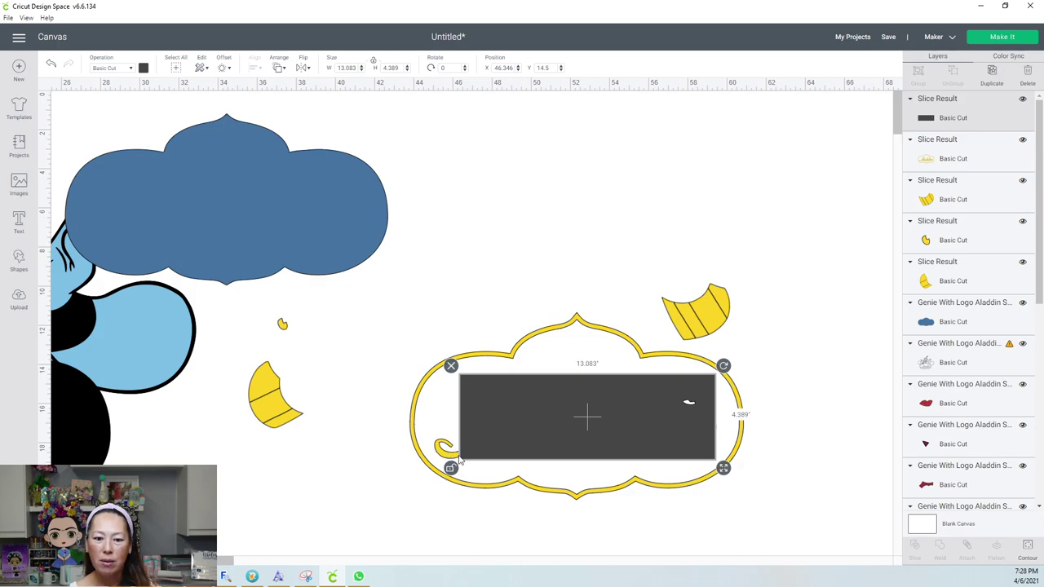
left_click(772, 507)
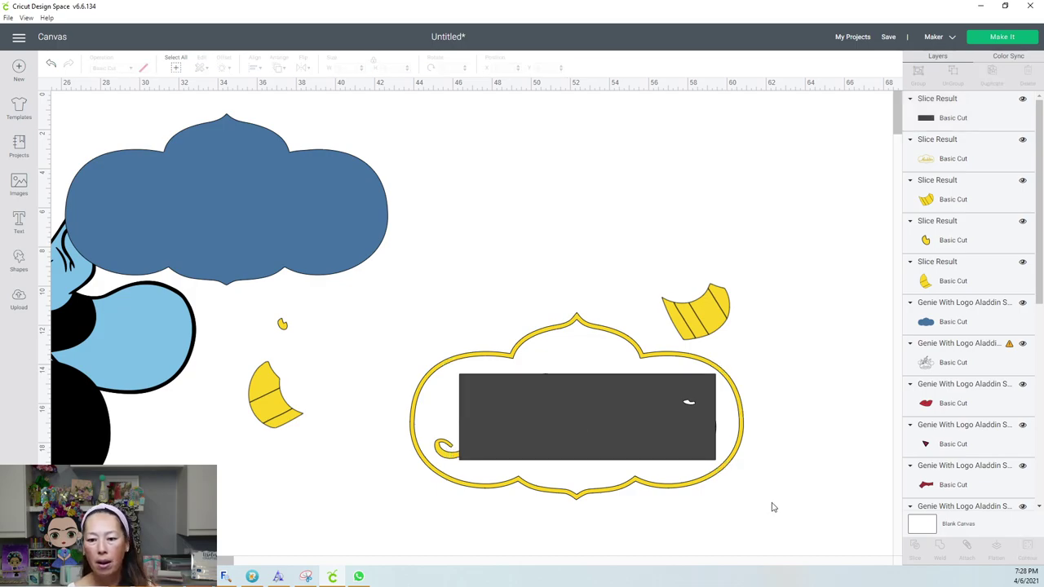
left_click(646, 433)
left_click_drag(724, 471, 726, 473)
Step: Slice the yellow lettering layer with the dark rectangle
left_click(736, 525)
left_click_drag(745, 526, 659, 429)
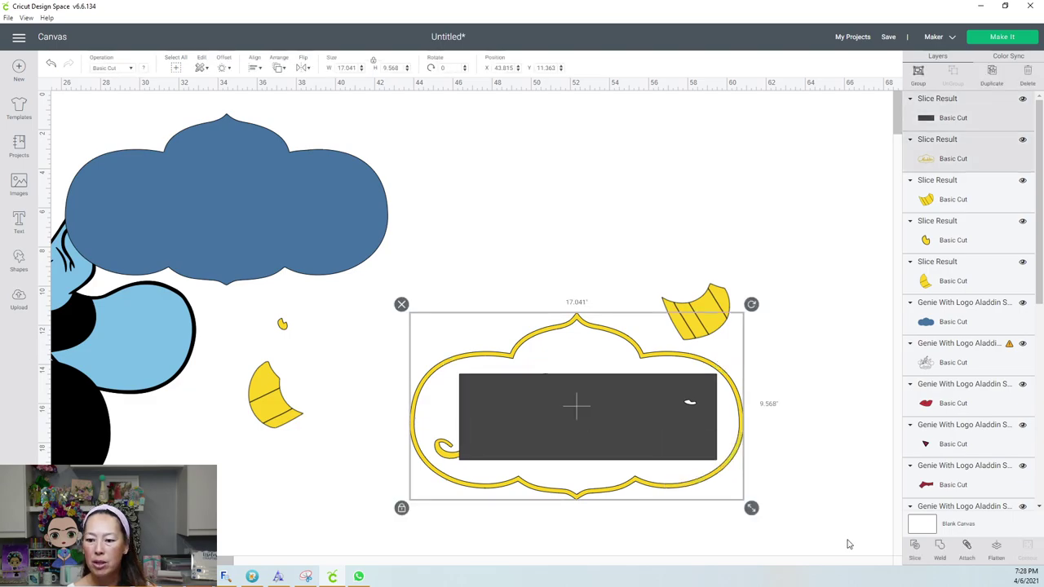
left_click(917, 548)
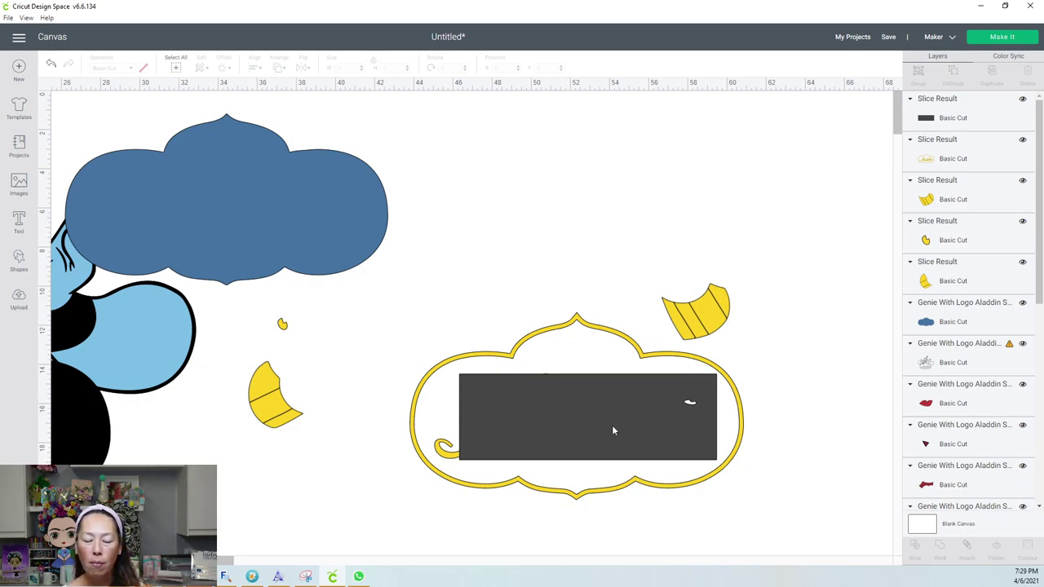
key("Delete")
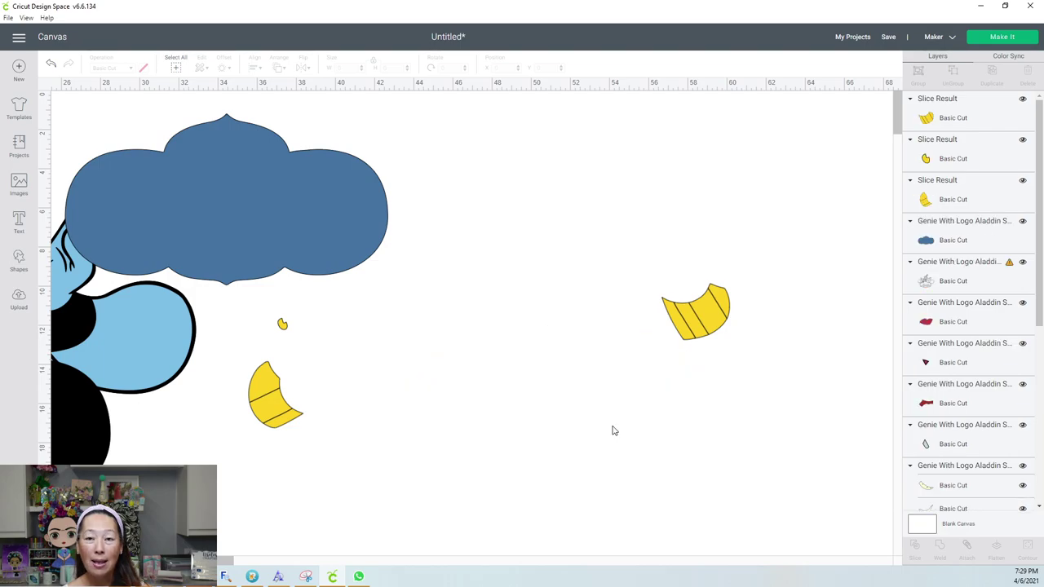
key("ctrl+z")
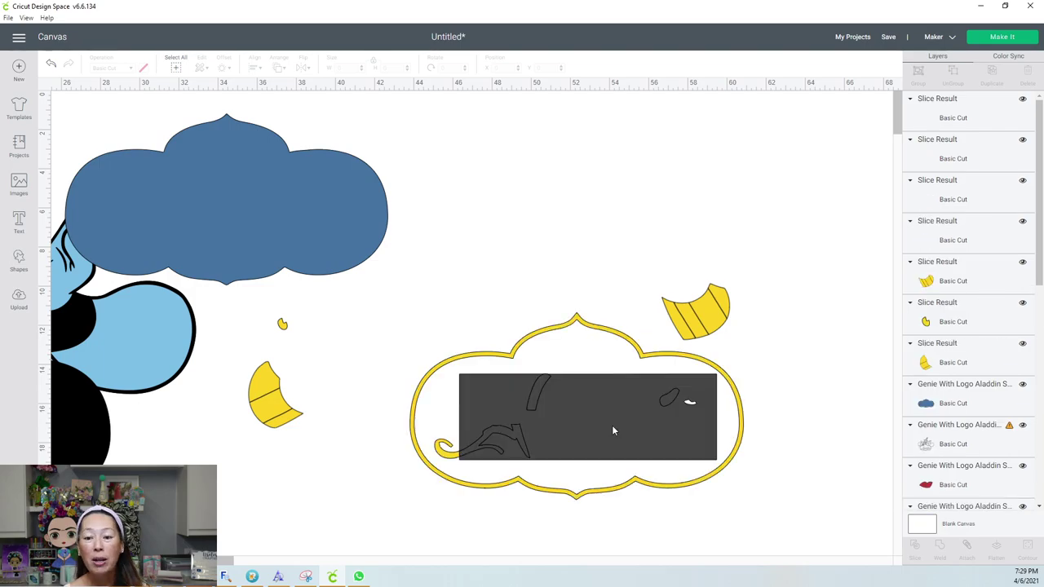
key("ctrl+z")
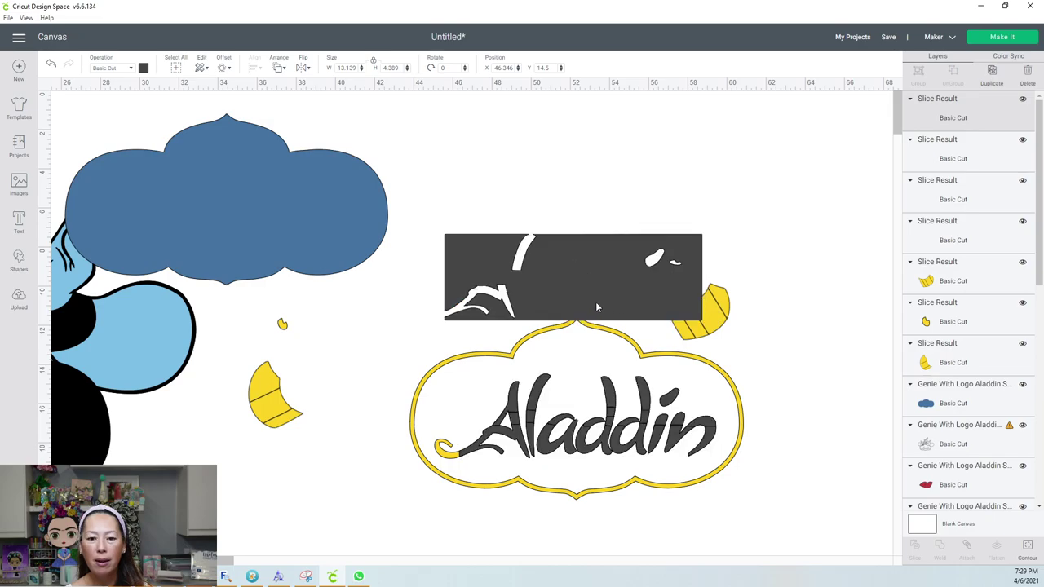
Step: Move the cut-out rectangle and the dark lettering piece off the logo and delete both
left_click_drag(593, 279, 600, 223)
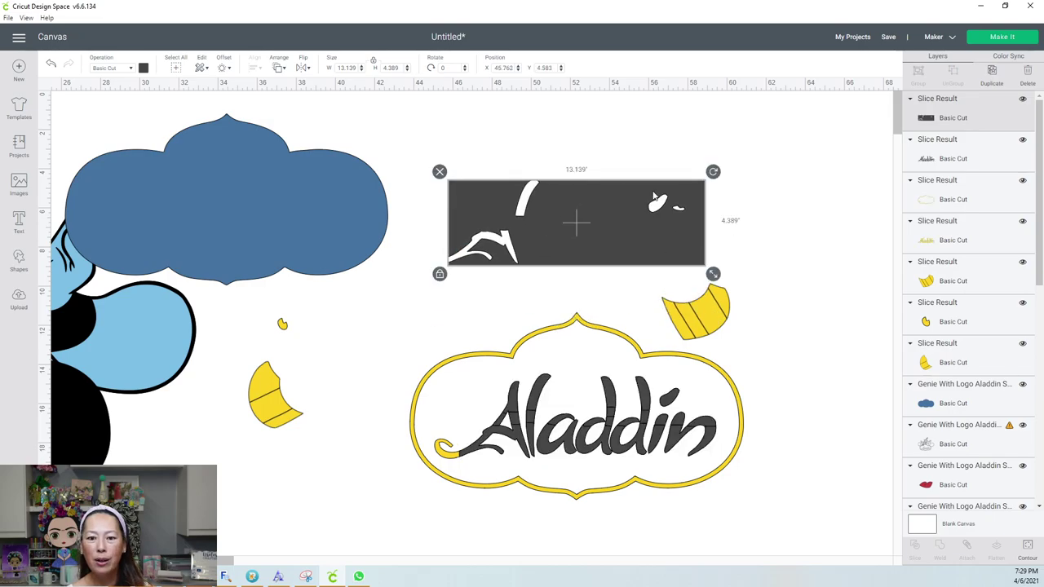
left_click_drag(580, 430, 563, 219)
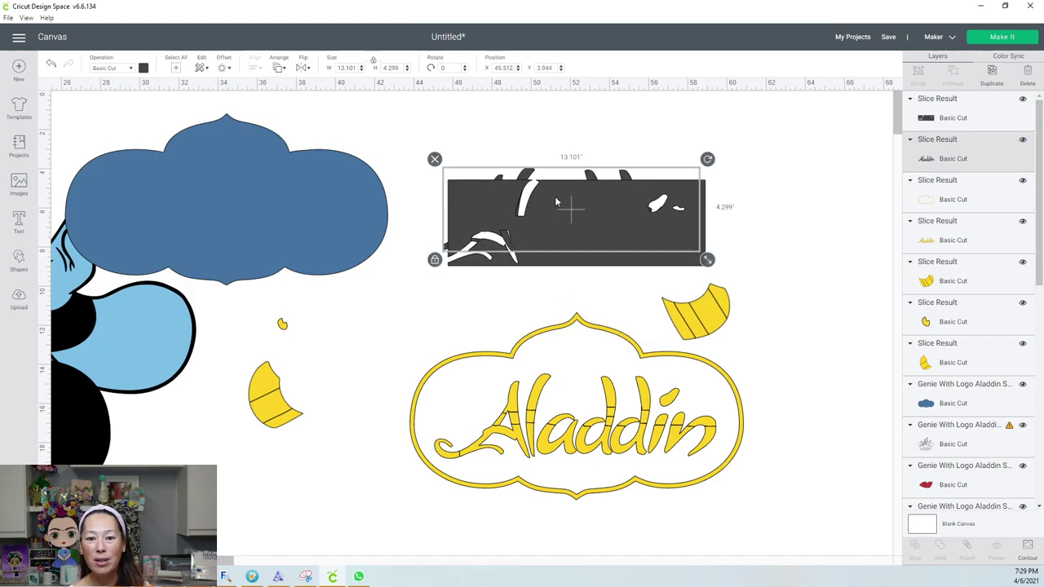
left_click_drag(534, 141, 540, 241)
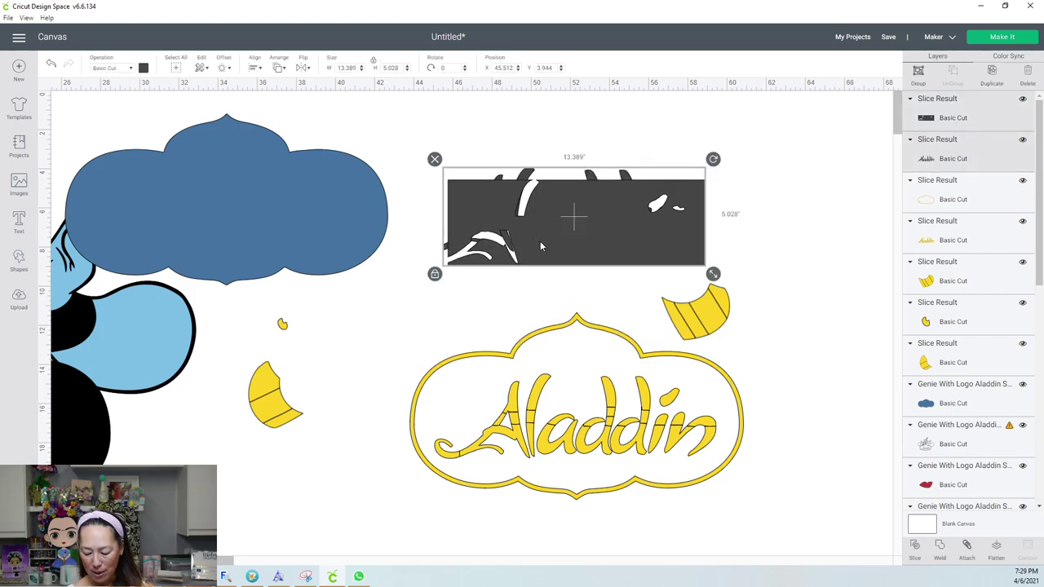
key("Delete")
Step: Move the yellow frame off the Aladdin lettering and delete the yellow lettering piece
left_click_drag(557, 380, 548, 196)
left_click(593, 452)
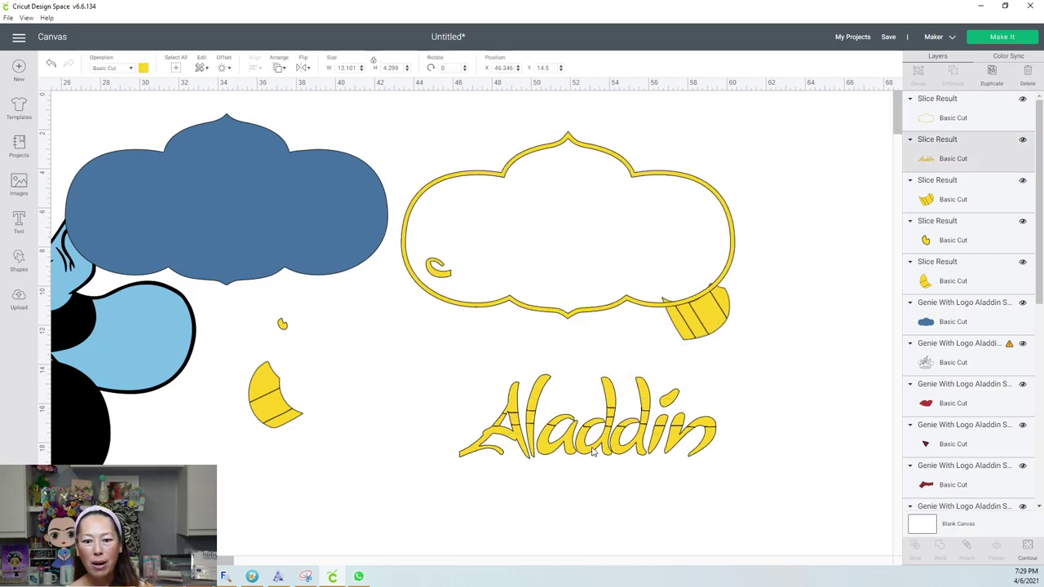
key("Delete")
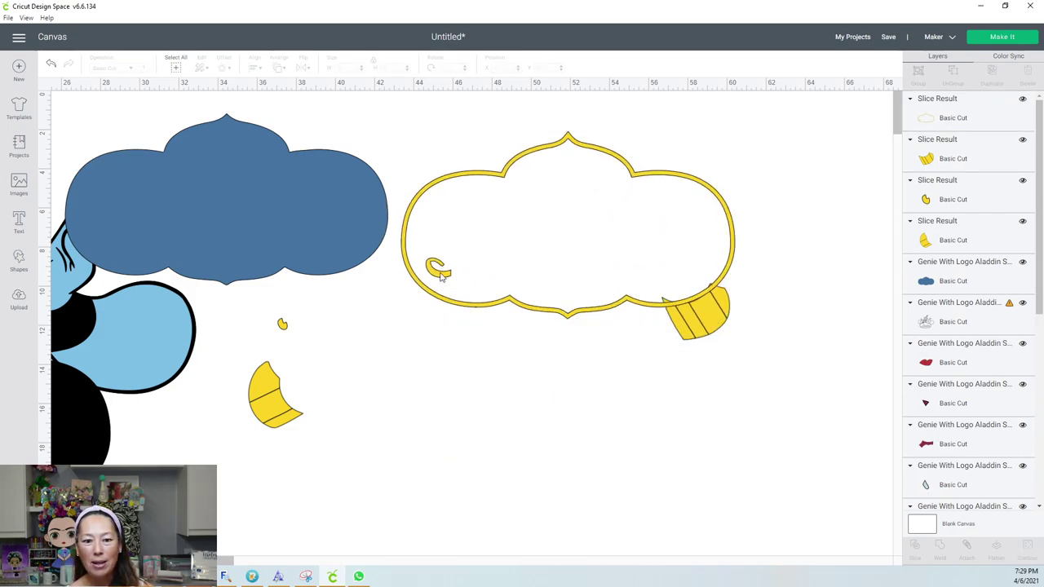
Step: Hide the contour of the leftover curl inside the yellow frame and fit the frame around the blue sign shape
left_click(440, 276)
left_click_drag(441, 275, 437, 450)
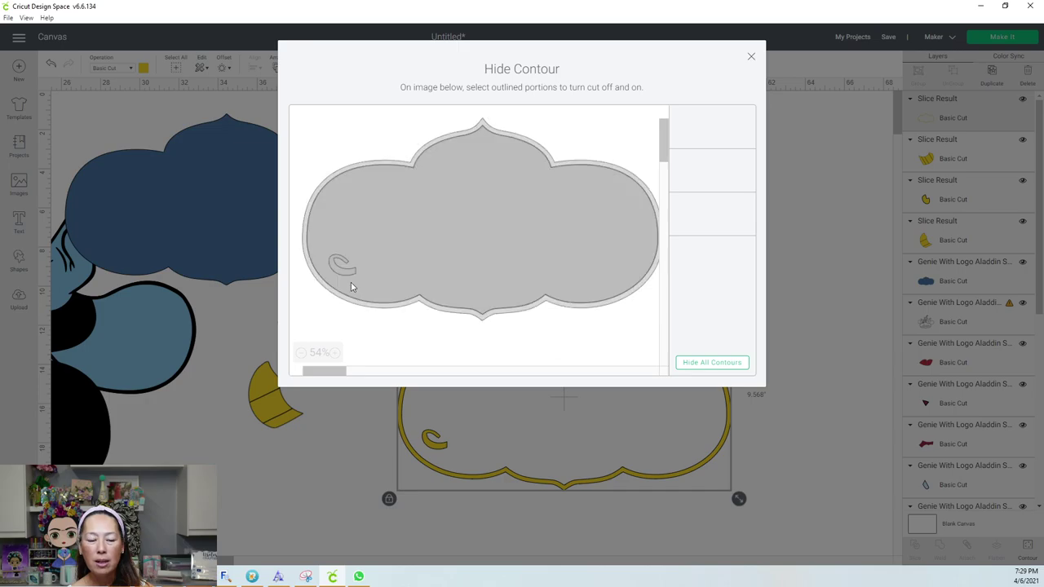
left_click(352, 277)
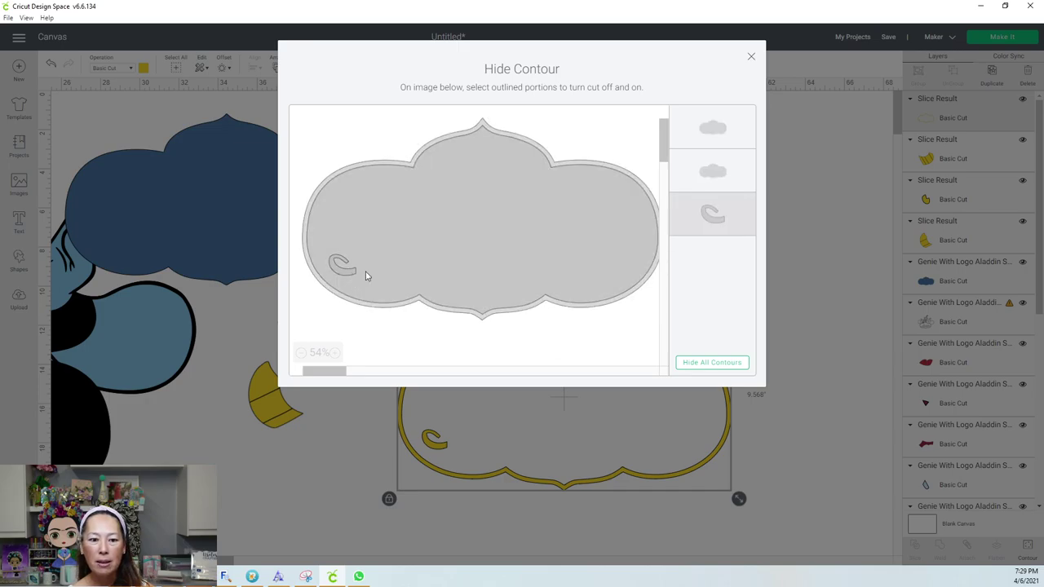
left_click(751, 59)
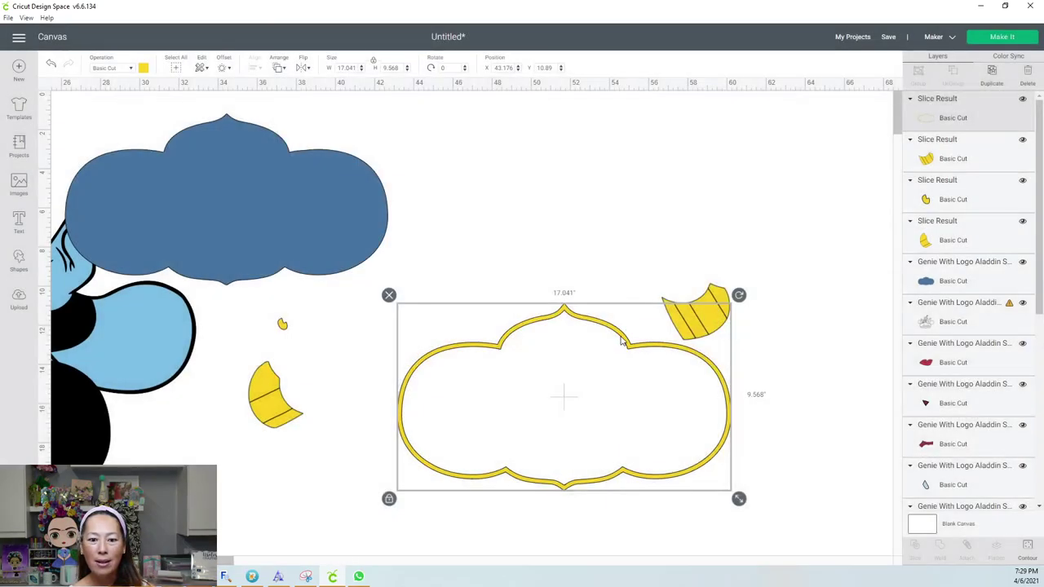
left_click_drag(427, 362, 361, 341)
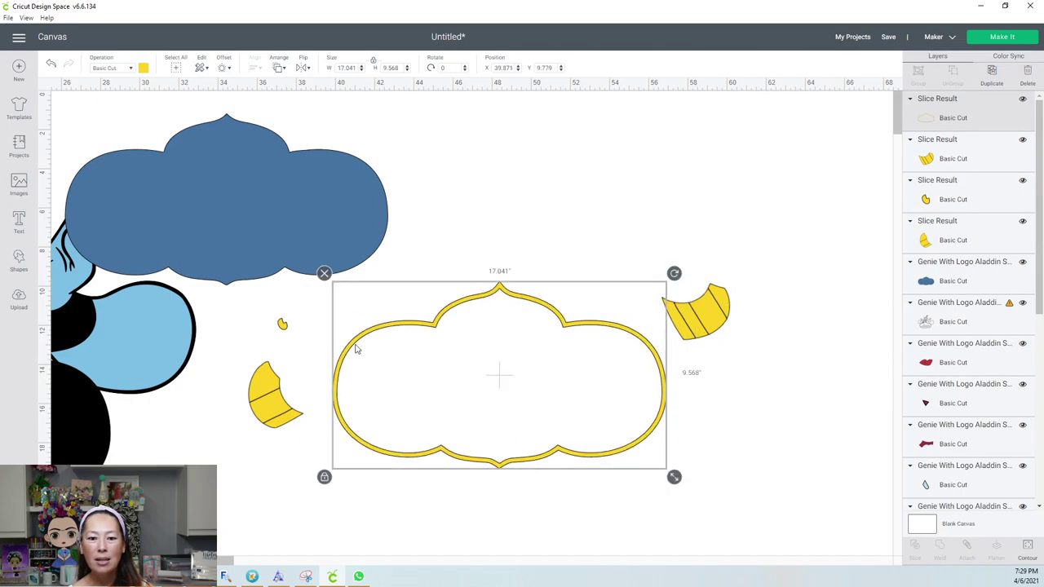
left_click_drag(580, 327, 308, 147)
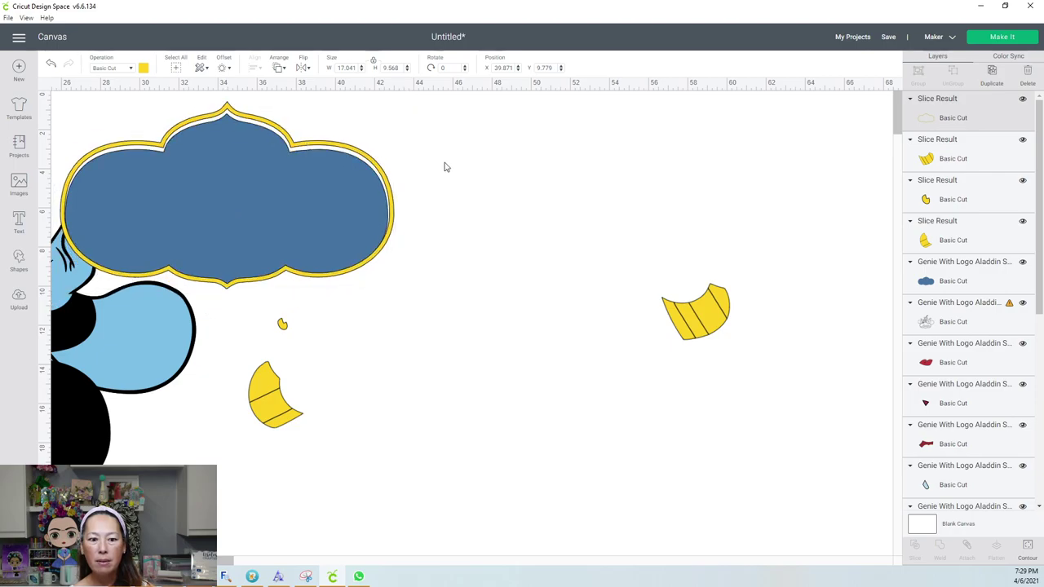
Step: Move the framed blue sign, the small hair-band piece and the left cuff away from the genie onto empty canvas
left_click(481, 213)
left_click_drag(341, 203, 657, 204)
left_click_drag(282, 323, 437, 134)
left_click_drag(256, 411, 461, 383)
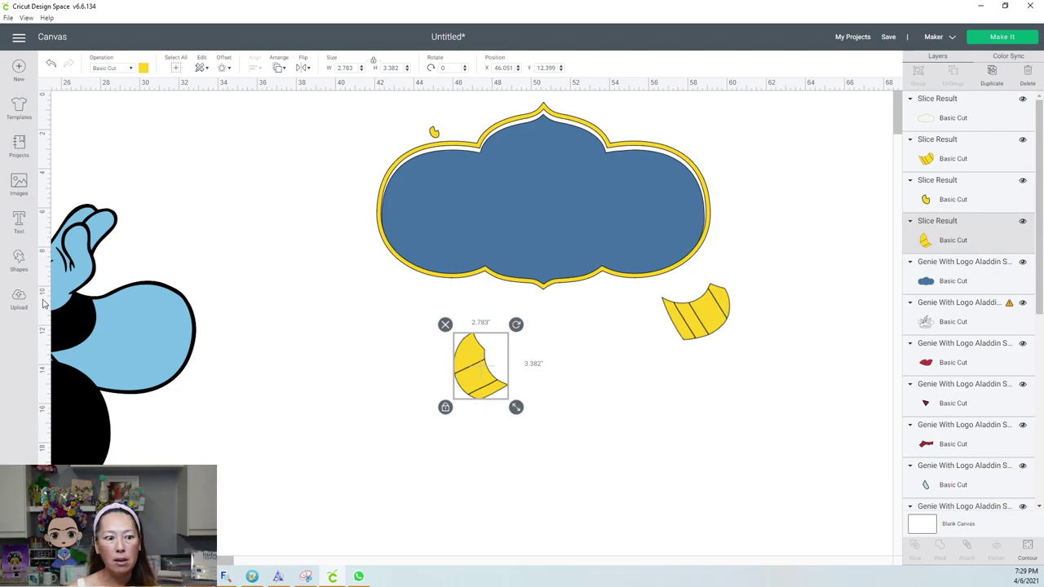
Step: Add a circle about 0.56 in wide on the left cuff's upper dividing line and place a duplicate on its lower line
left_click(17, 260)
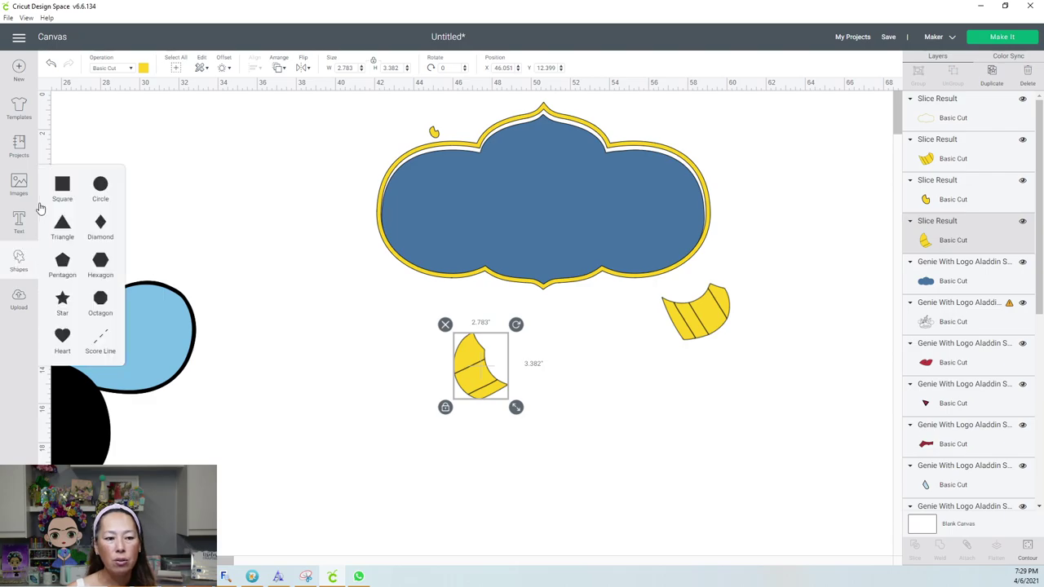
left_click(100, 186)
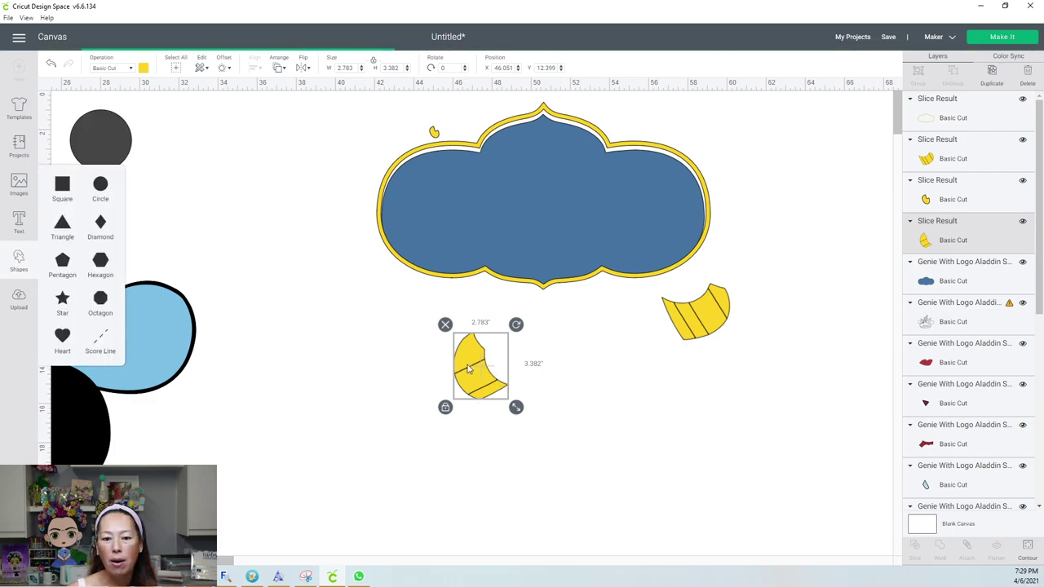
left_click_drag(100, 140, 367, 383)
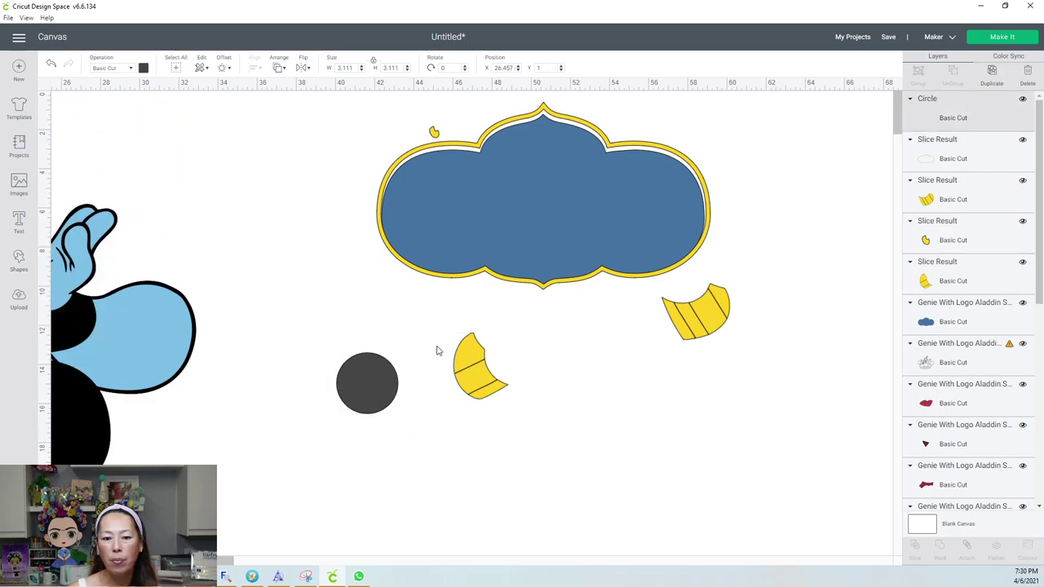
left_click_drag(406, 421, 496, 374)
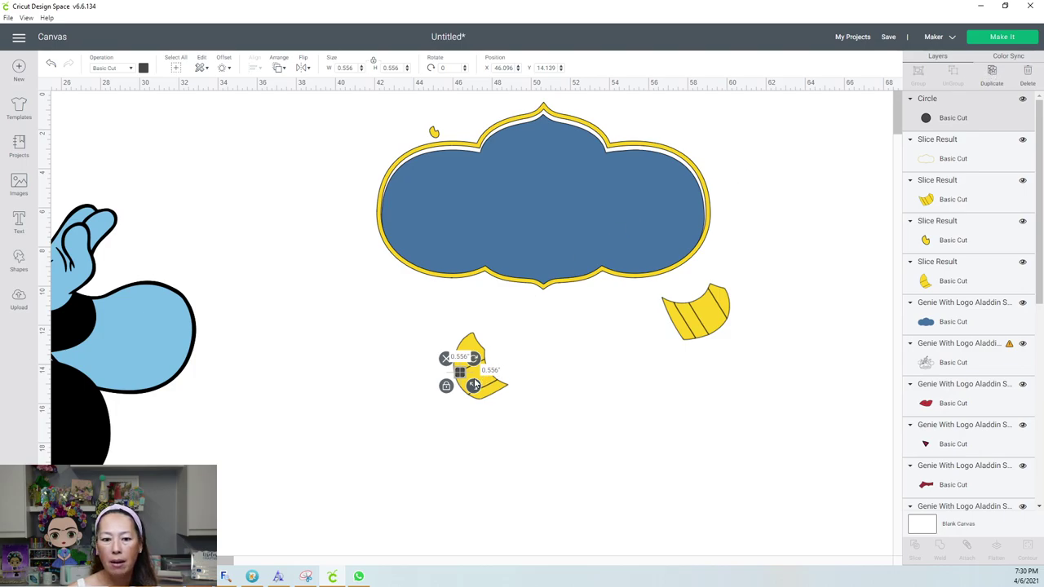
key("ctrl+d")
left_click_drag(471, 385, 478, 397)
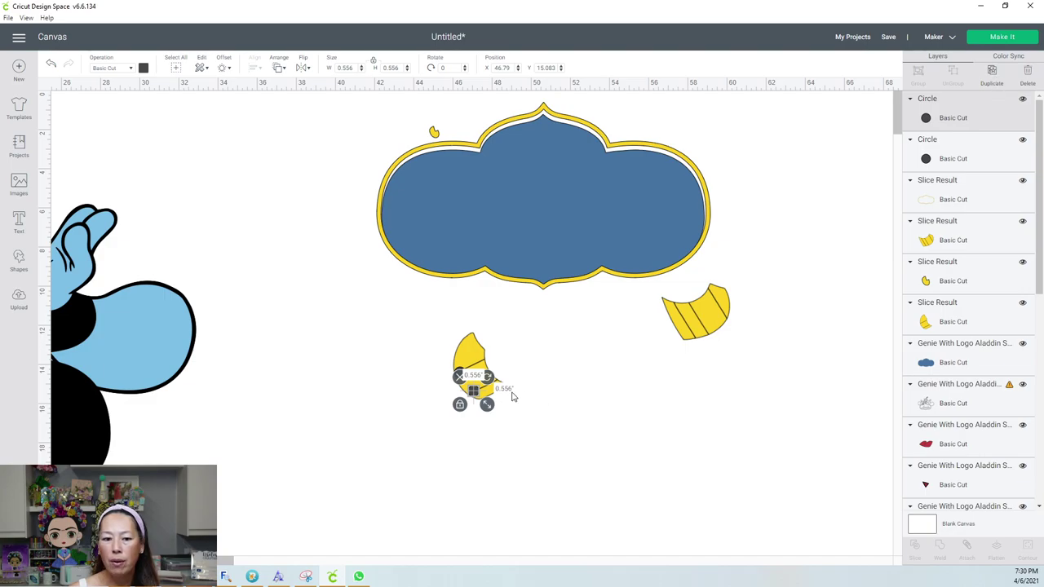
Step: Duplicate the small circle three times and place the copies on the upper ends of the right cuff's dividing lines
key("ctrl+d")
left_click_drag(486, 402, 674, 308)
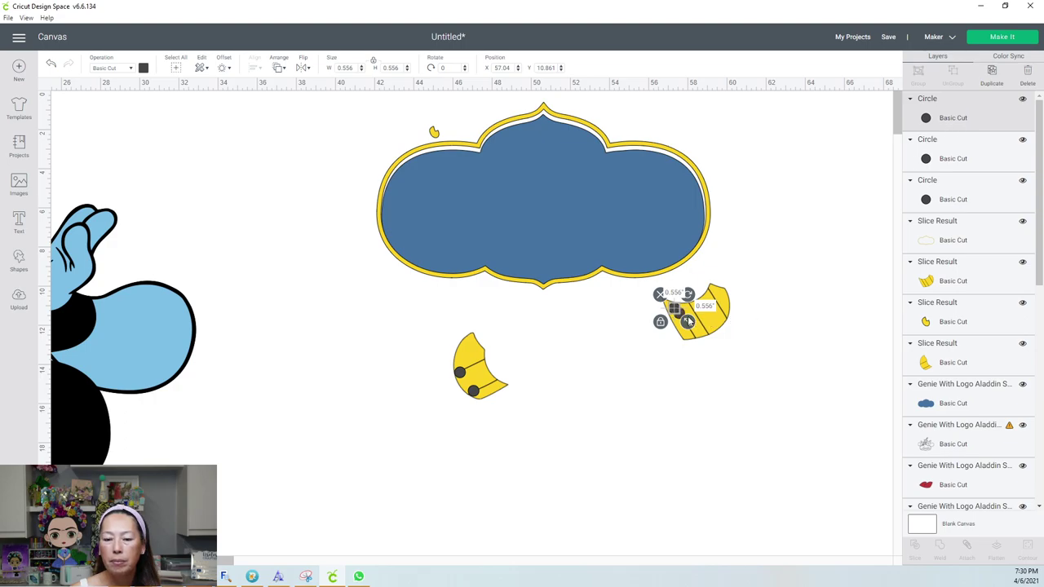
key("ctrl+d")
left_click_drag(677, 316, 689, 310)
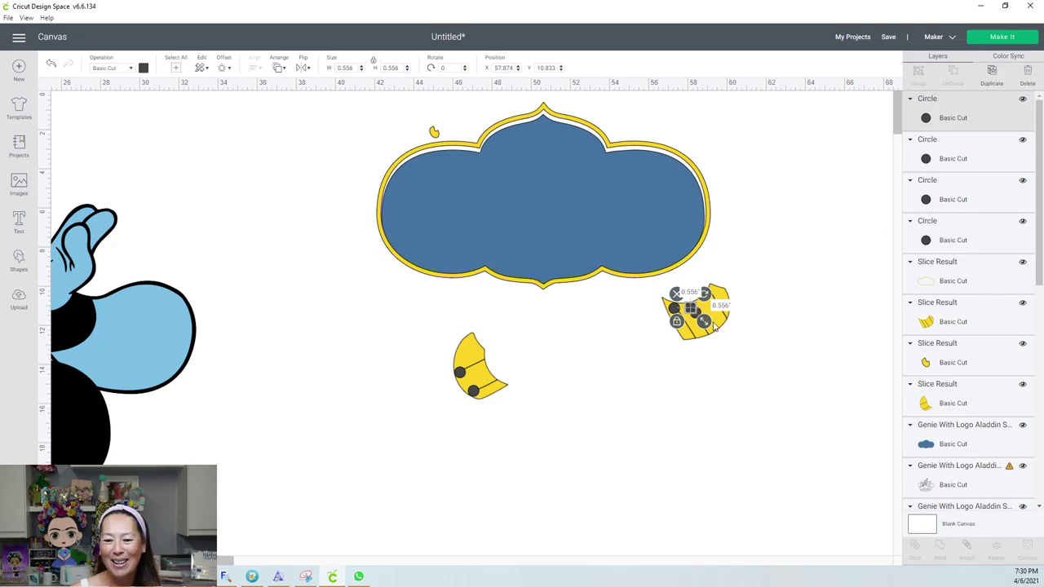
key("ctrl+d")
left_click_drag(701, 319, 715, 294)
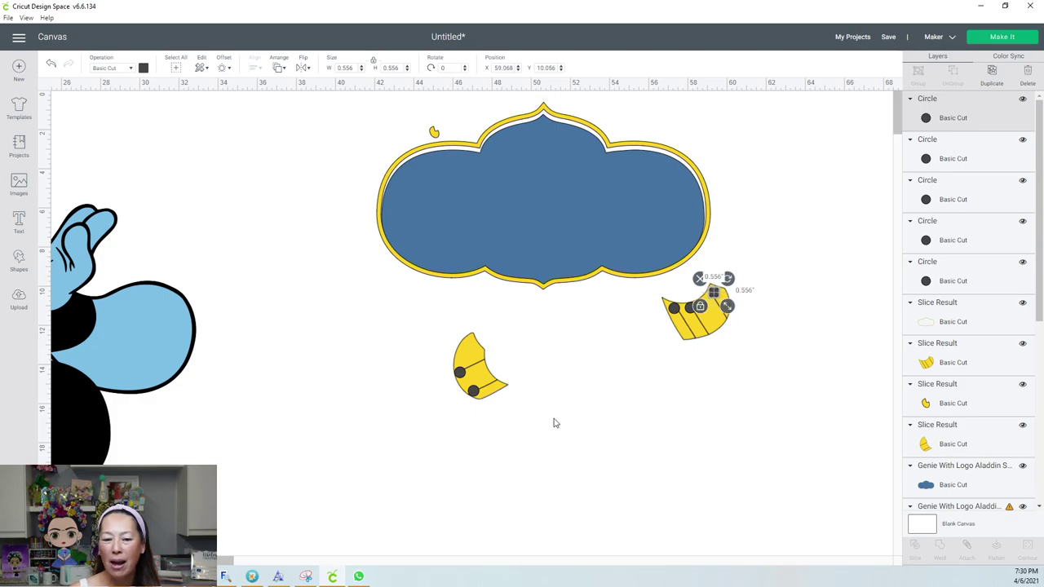
Step: Weld the two small circles to the left cuff so they merge into one yellow piece
left_click(526, 438)
left_click_drag(509, 452, 443, 356)
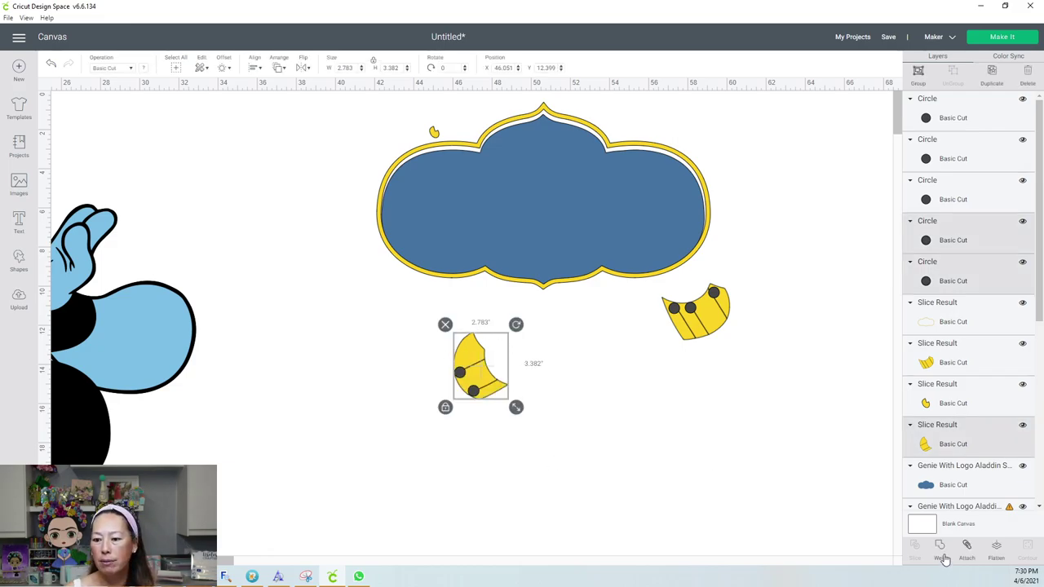
left_click(638, 420)
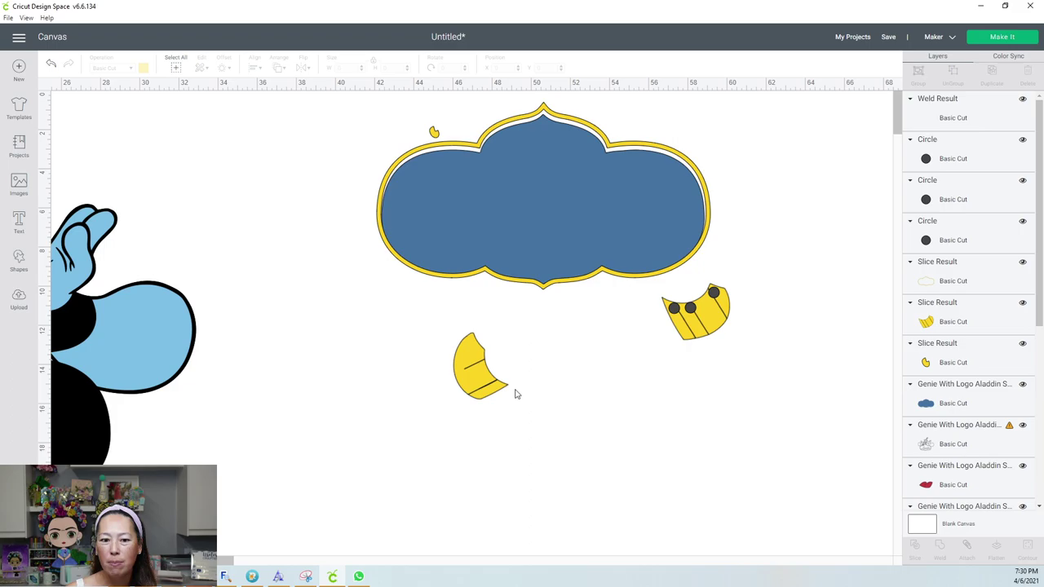
Step: Try to weld the three circles to the right cuff, and undo the weld
left_click_drag(767, 380, 653, 308)
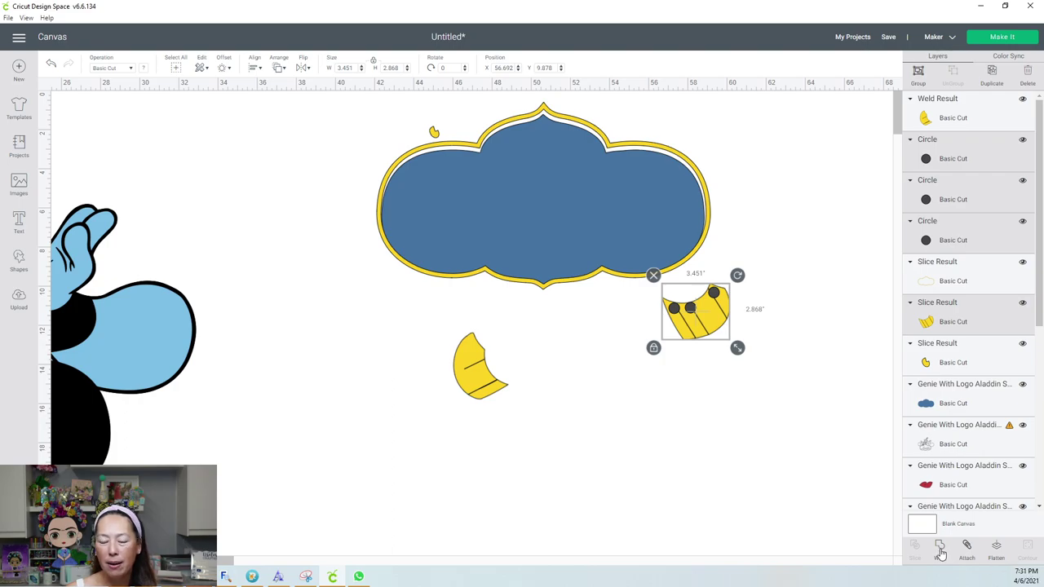
left_click(730, 475)
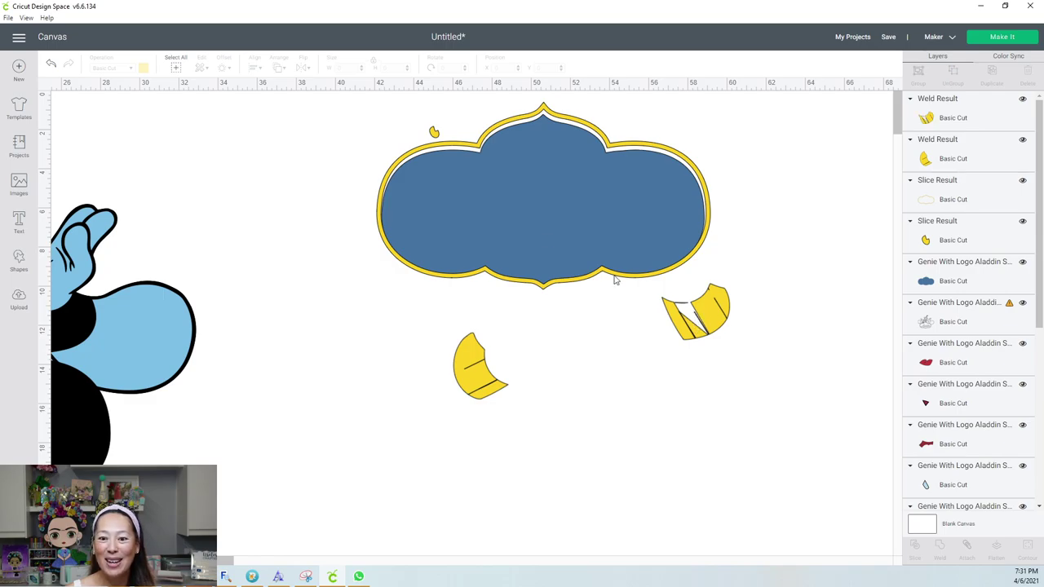
left_click(50, 65)
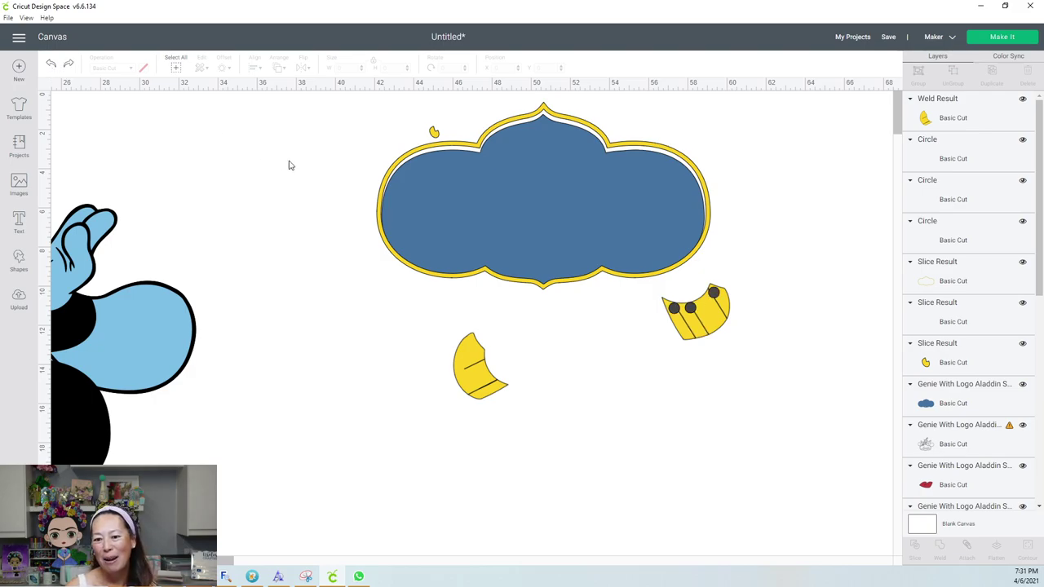
Step: Move the middle circle to the lower end of the right cuff's dividing line and weld all three circles to the cuff
left_click_drag(692, 312, 709, 331)
left_click(801, 390)
left_click_drag(801, 390, 655, 288)
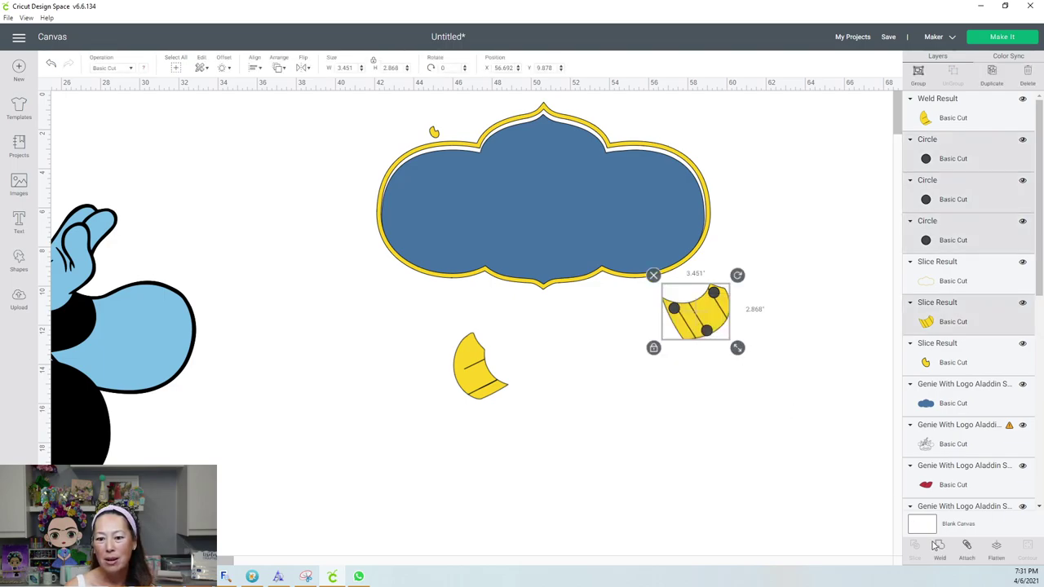
left_click(589, 403)
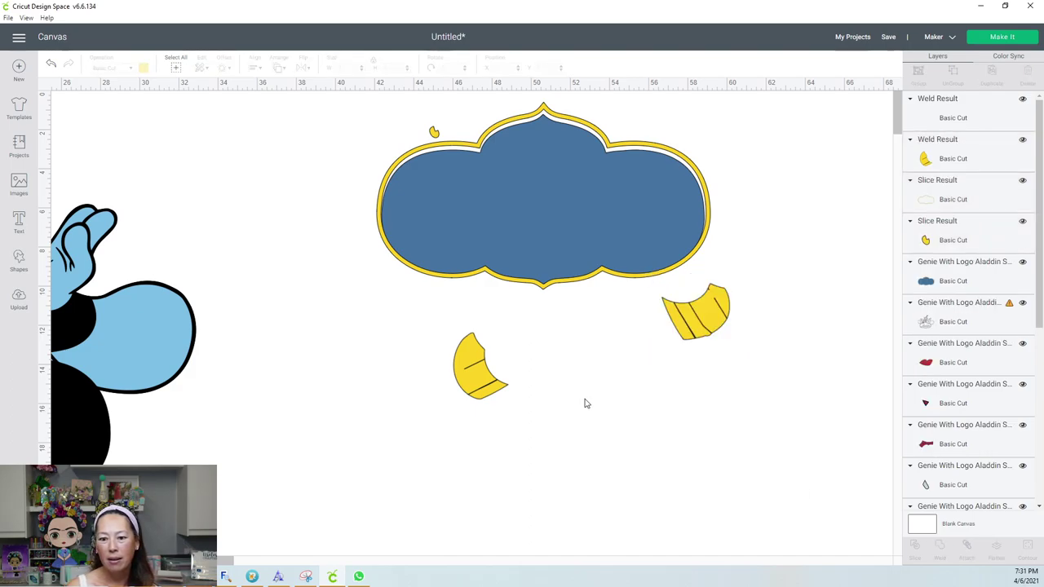
Step: Move the welded right cuff lower on the canvas, and undo both that move and the weld
left_click_drag(723, 320, 733, 376)
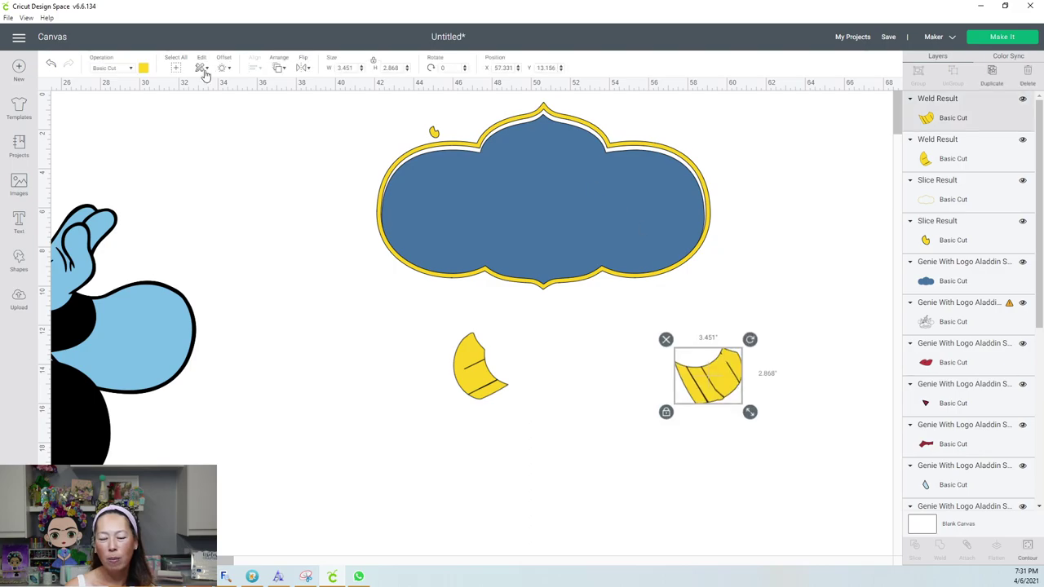
left_click(50, 65)
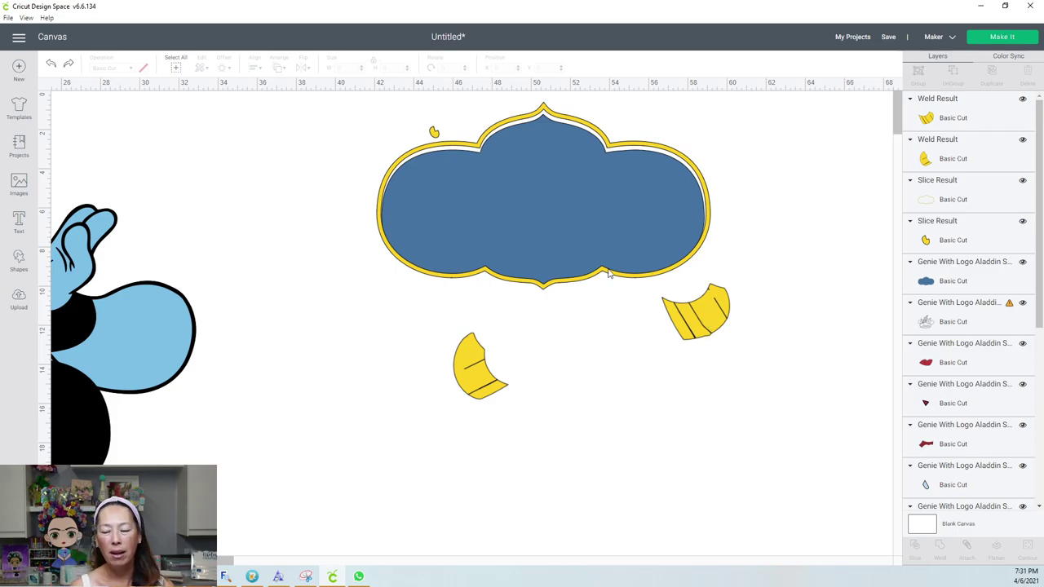
left_click(52, 65)
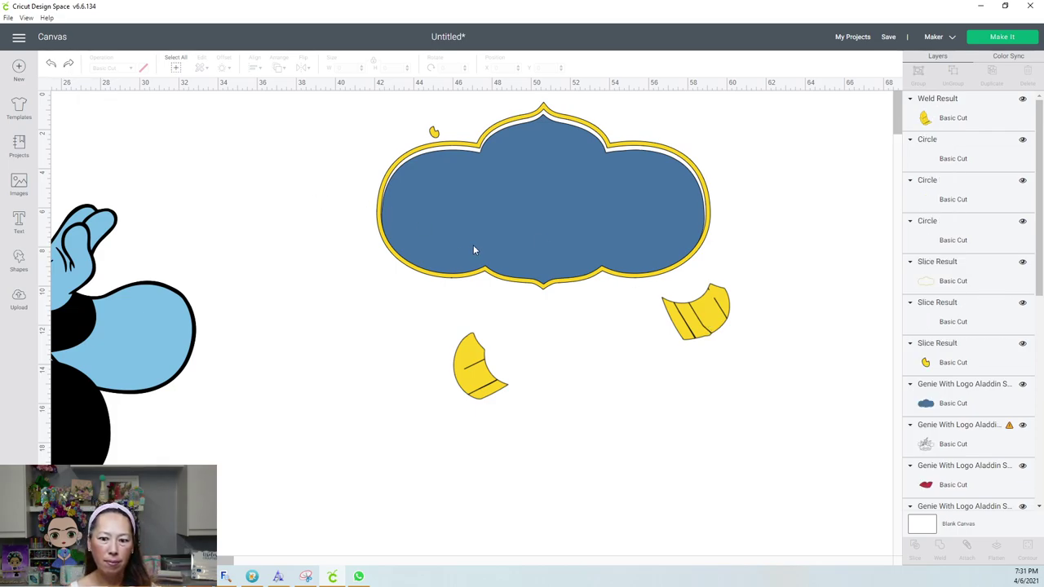
Step: Move the right cuff next to the left cuff and delete the three leftover circles
left_click_drag(687, 300, 527, 335)
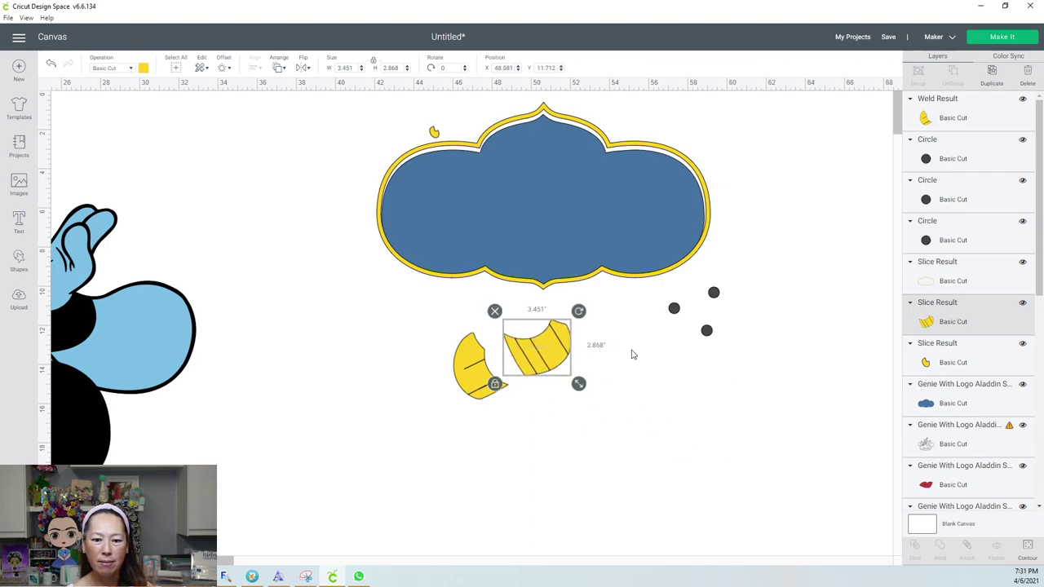
left_click_drag(784, 369, 659, 295)
key("Delete")
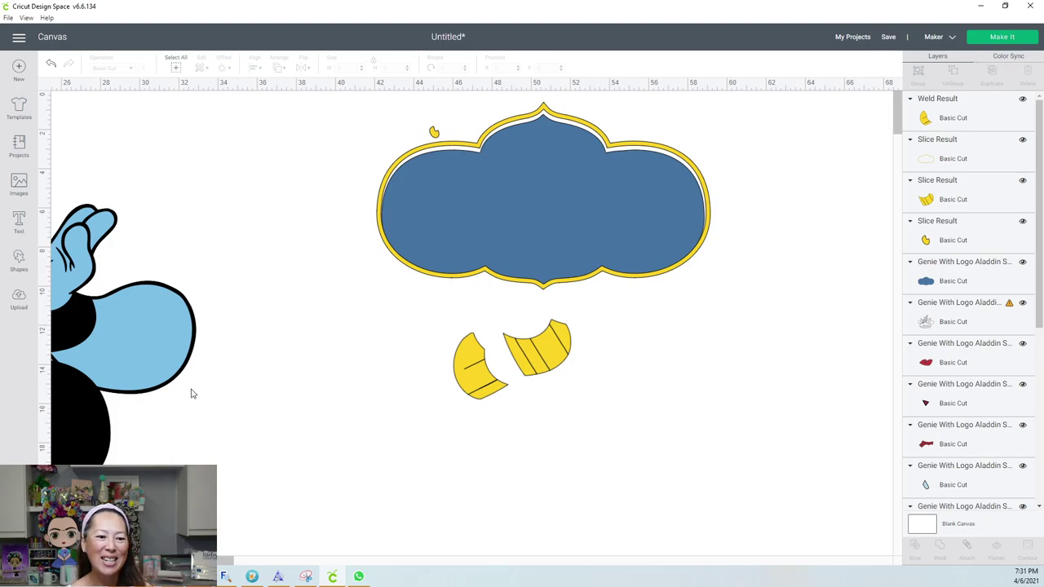
Step: Pull the oversized black outline layer with the Aladdin lettering off the genie and delete it
scroll(473, 318, "left", 10)
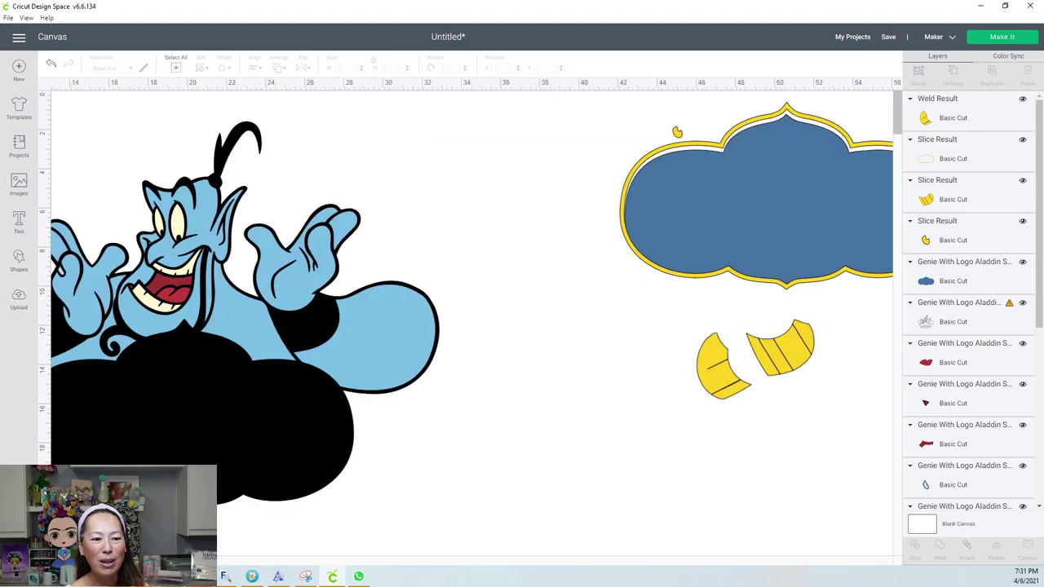
left_click(338, 307)
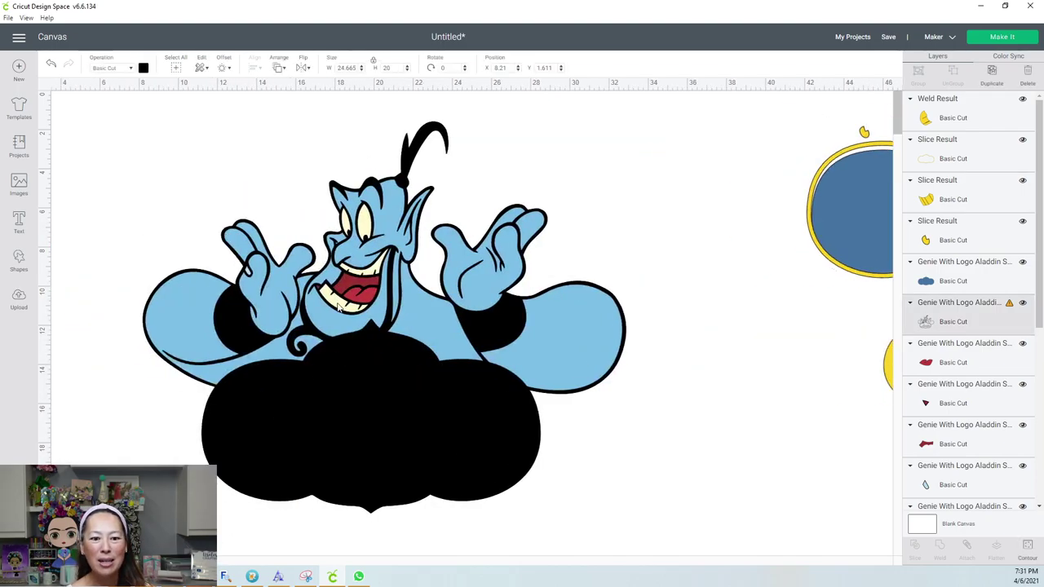
left_click_drag(337, 307, 494, 381)
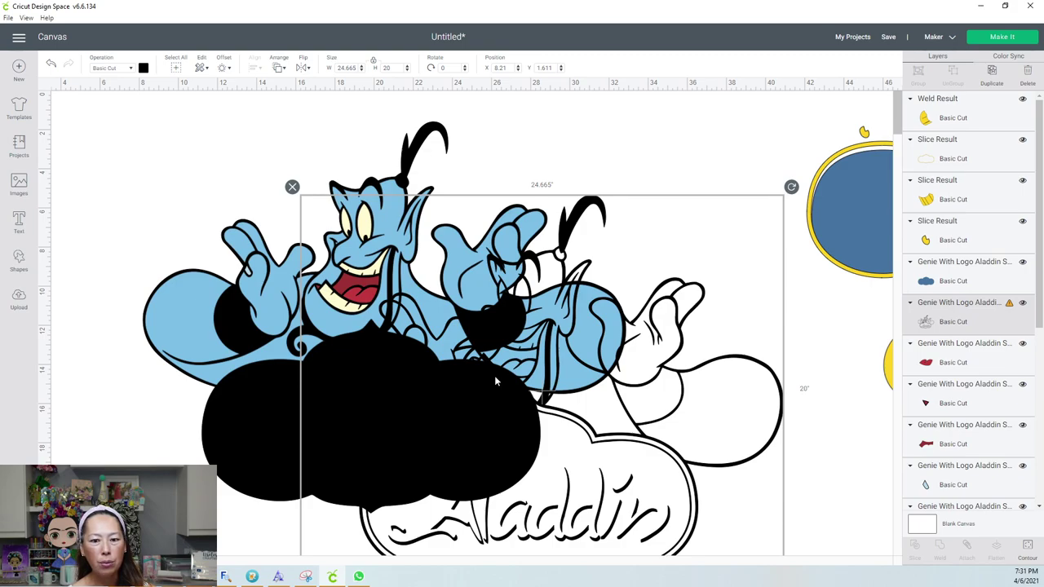
left_click_drag(495, 377, 492, 405)
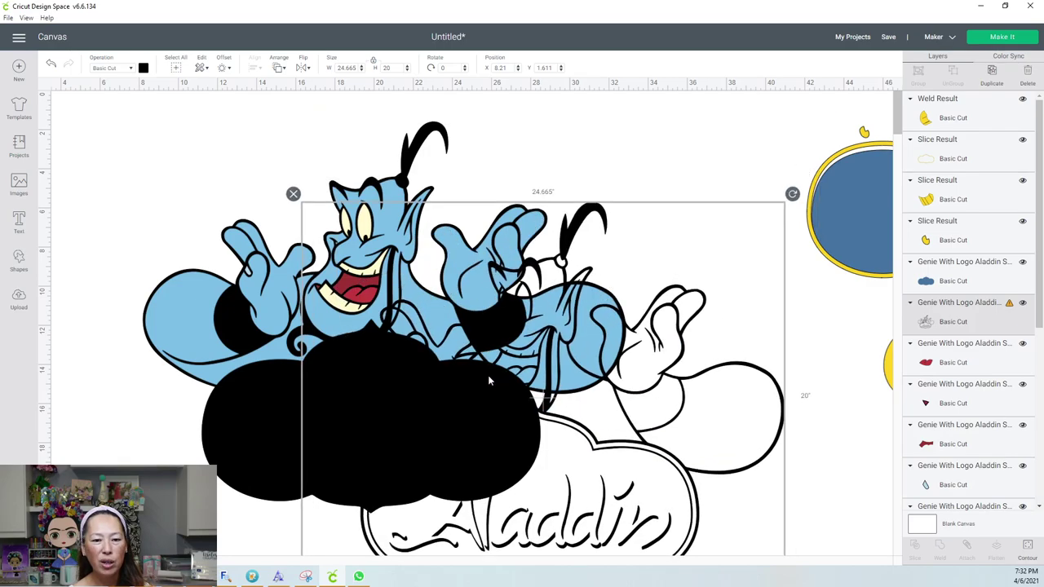
left_click(294, 194)
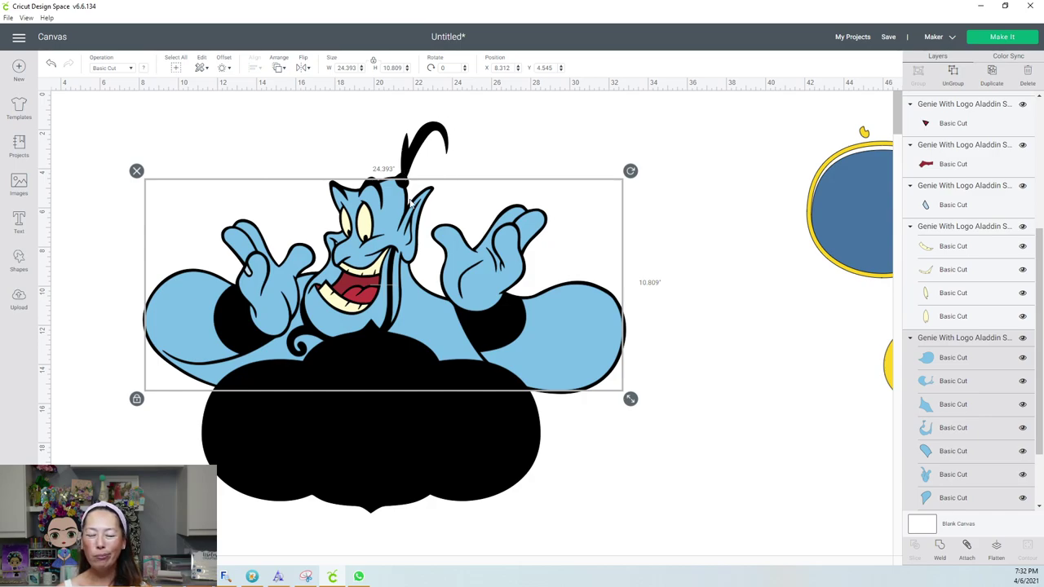
Step: Move the cream eyes and teeth off the genie onto empty canvas and add an 8.5 in square over the area below them
left_click_drag(390, 221, 713, 177)
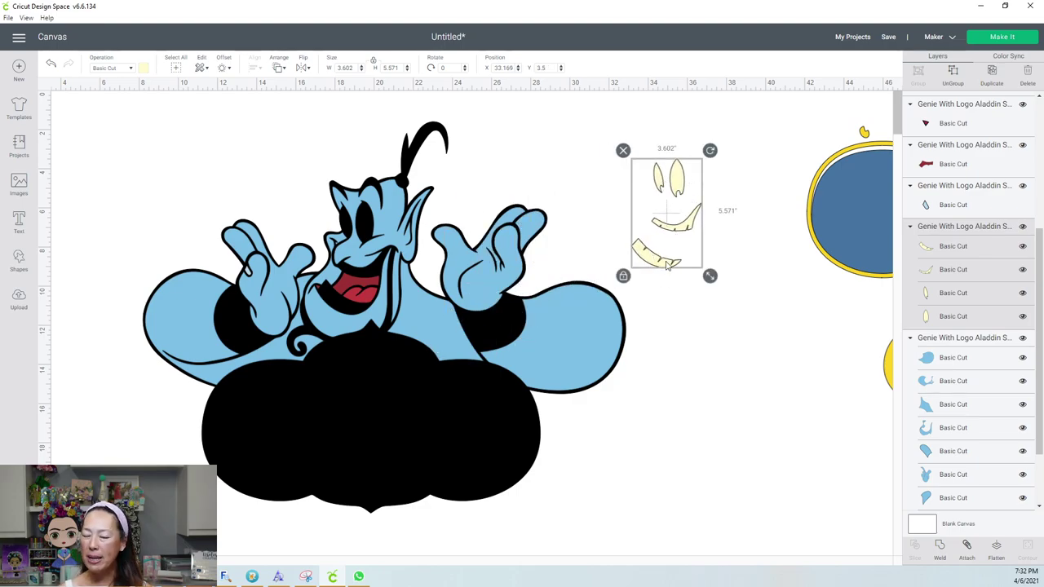
left_click(19, 261)
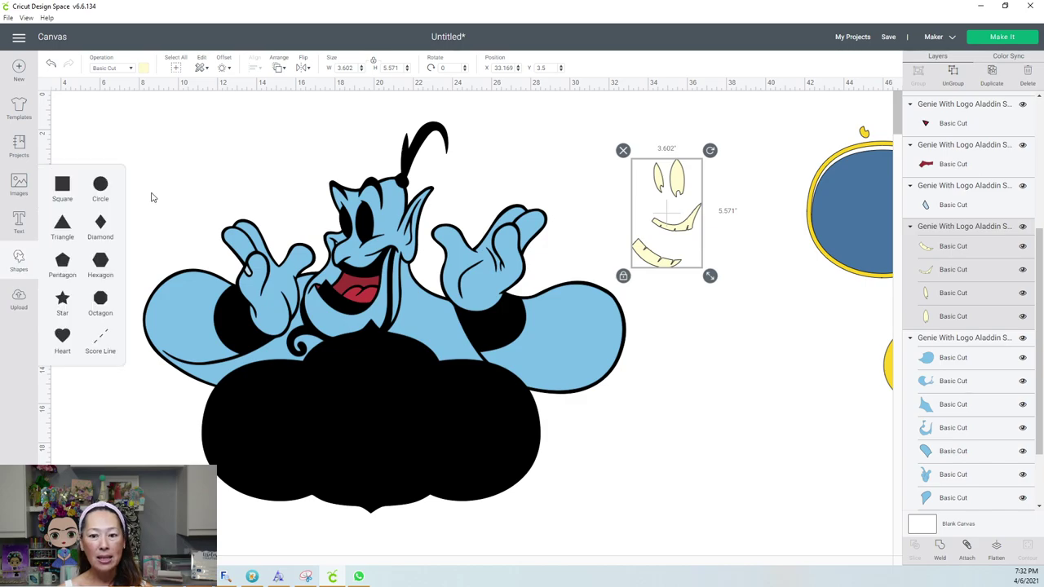
left_click(78, 190)
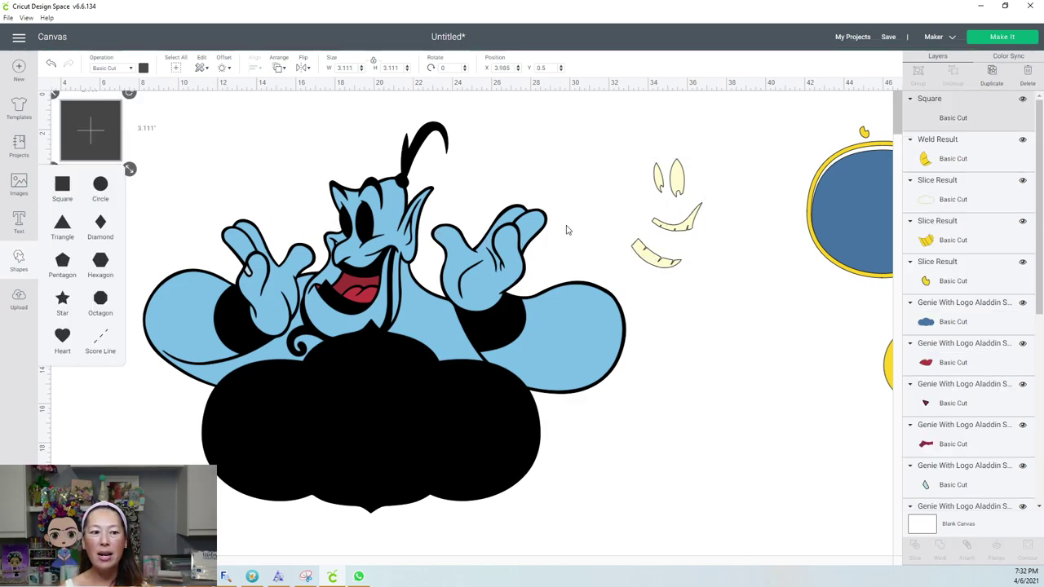
left_click_drag(118, 124, 660, 259)
left_click_drag(670, 297, 713, 293)
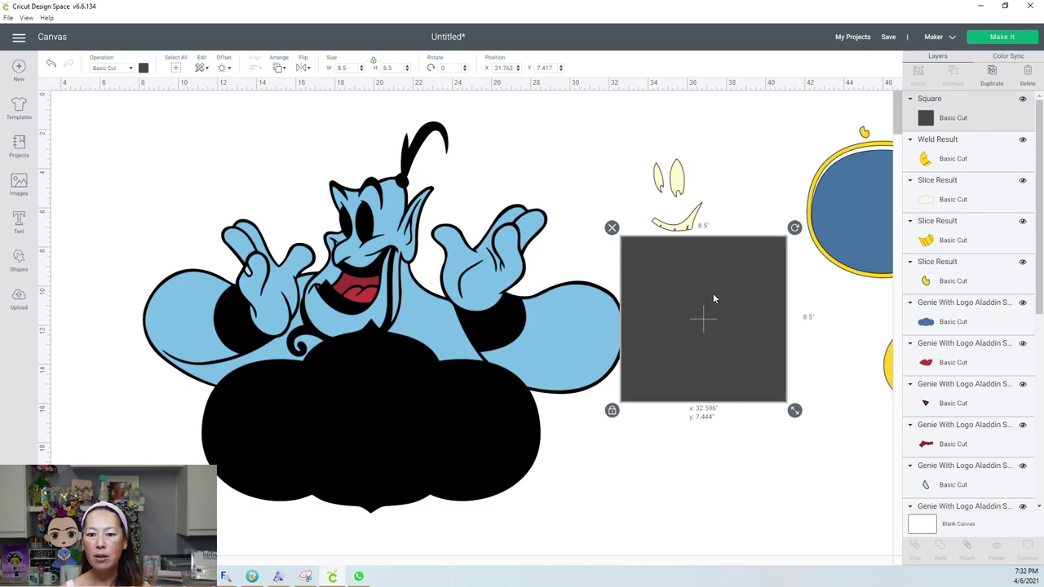
Step: Select the cream eyes and teeth group beside the square and ungroup it into separate pieces
left_click_drag(634, 130, 677, 271)
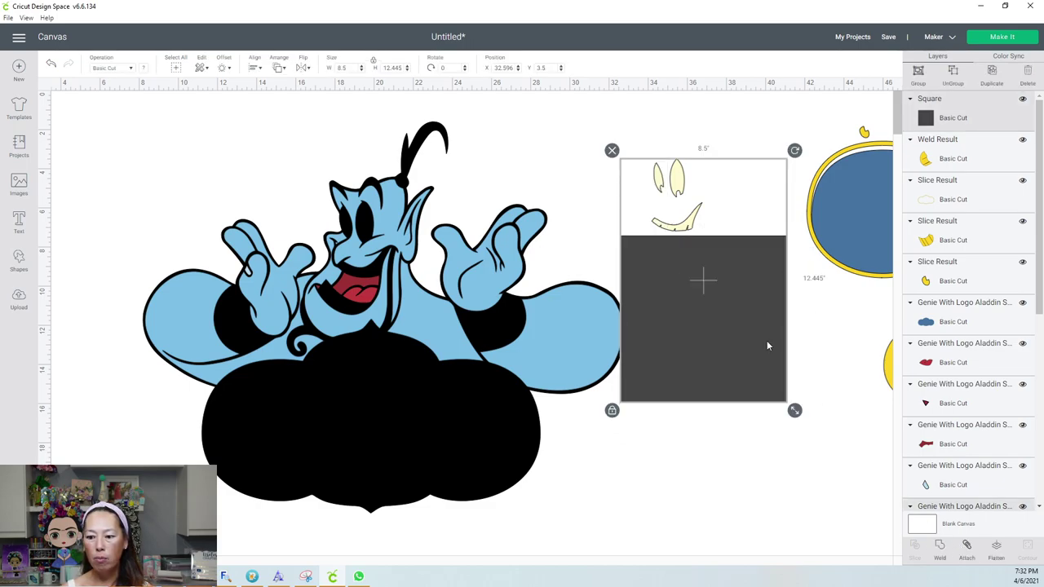
left_click_drag(686, 122, 701, 254)
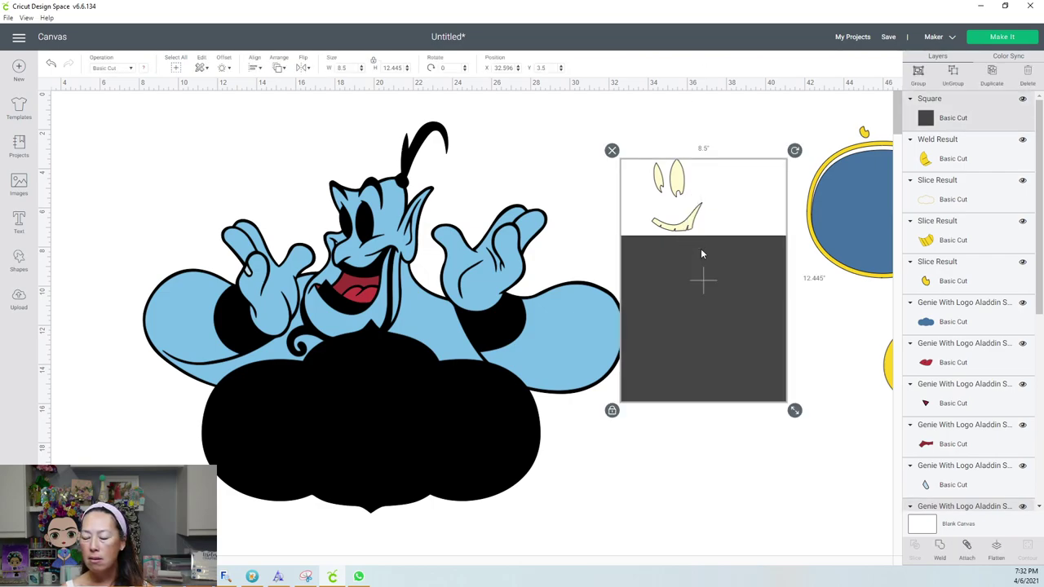
left_click(693, 150)
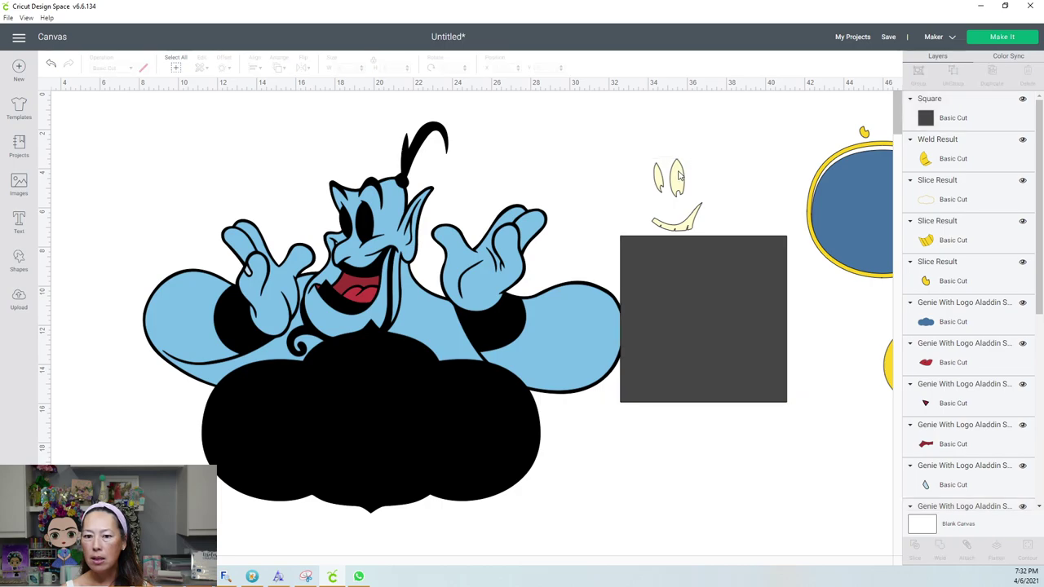
left_click(679, 175)
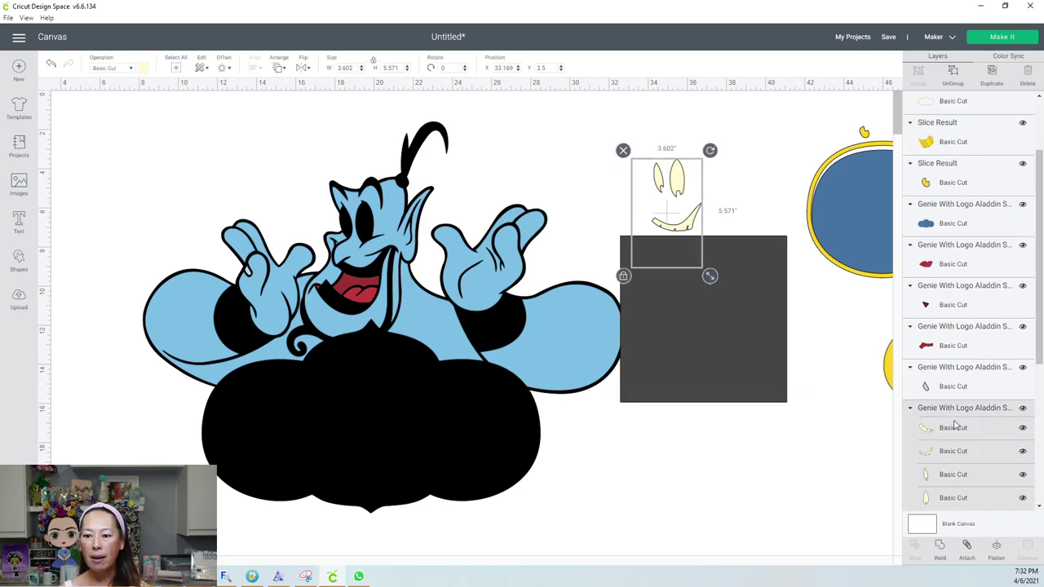
left_click(953, 75)
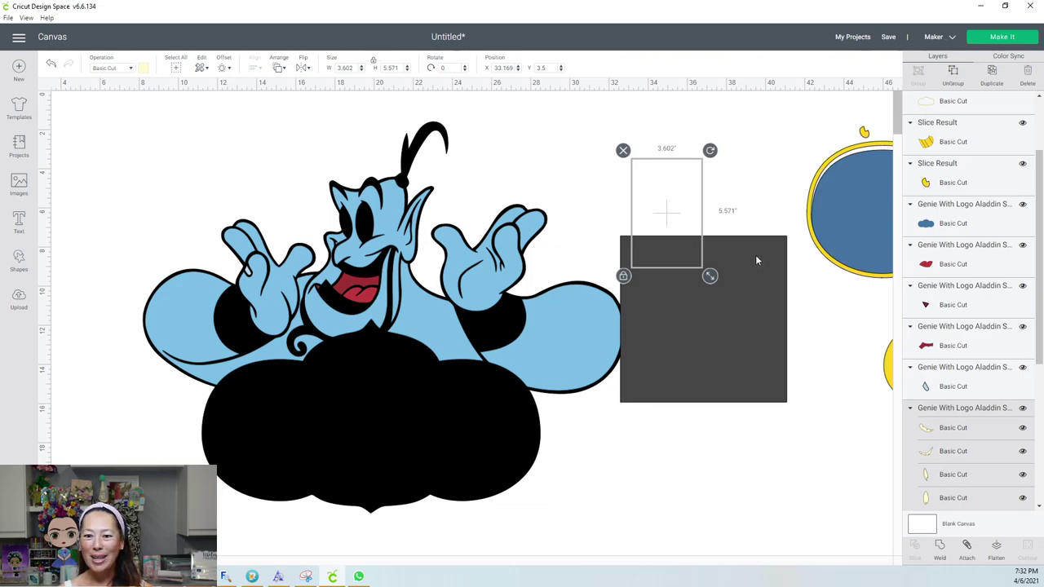
Step: Move the square lower on the canvas and gather the separate eye and teeth pieces closely together near the blue sign
left_click_drag(755, 260, 752, 432)
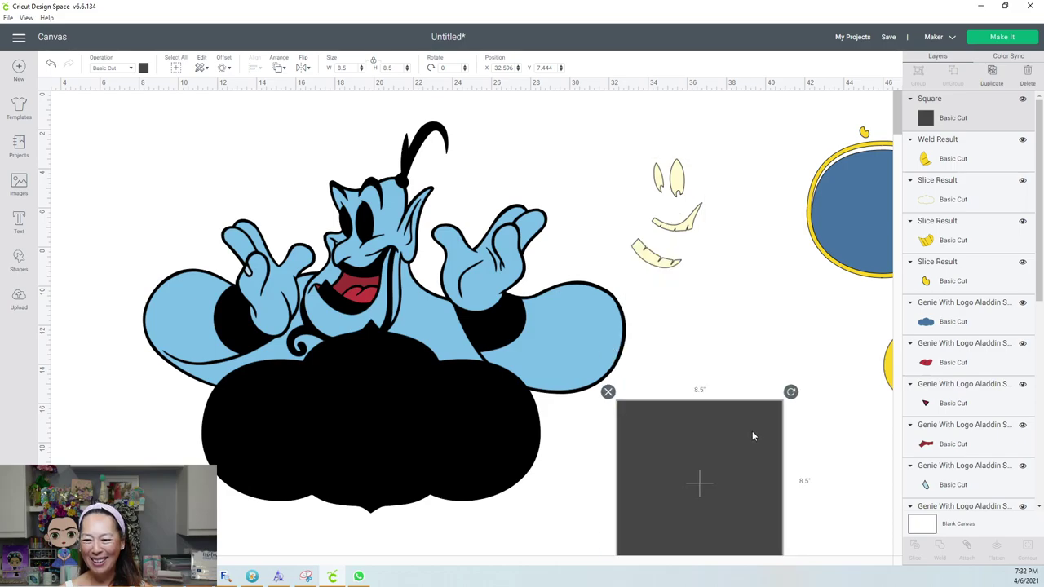
left_click(677, 174)
left_click_drag(677, 174, 761, 140)
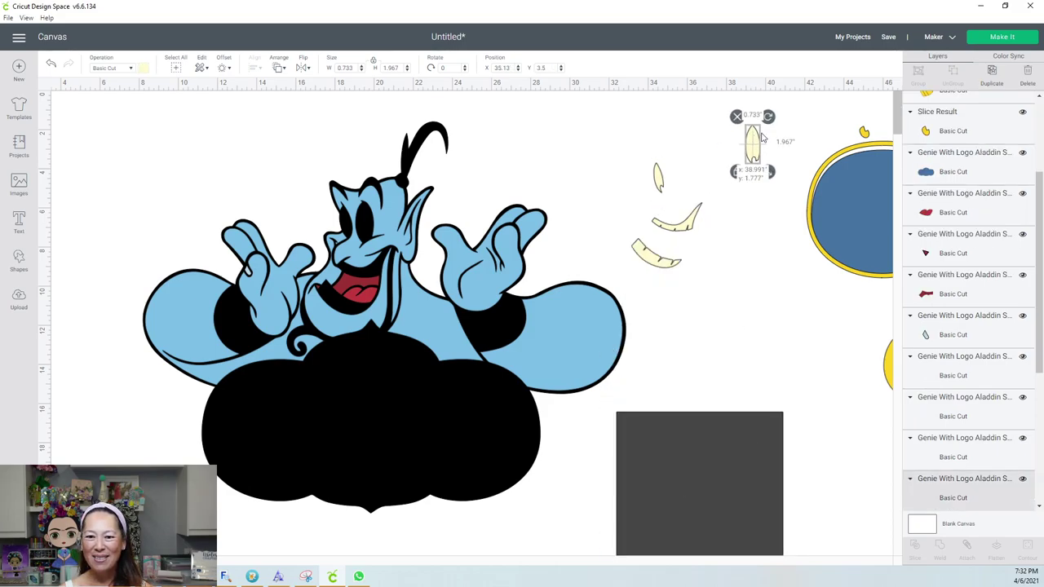
left_click_drag(657, 175, 756, 148)
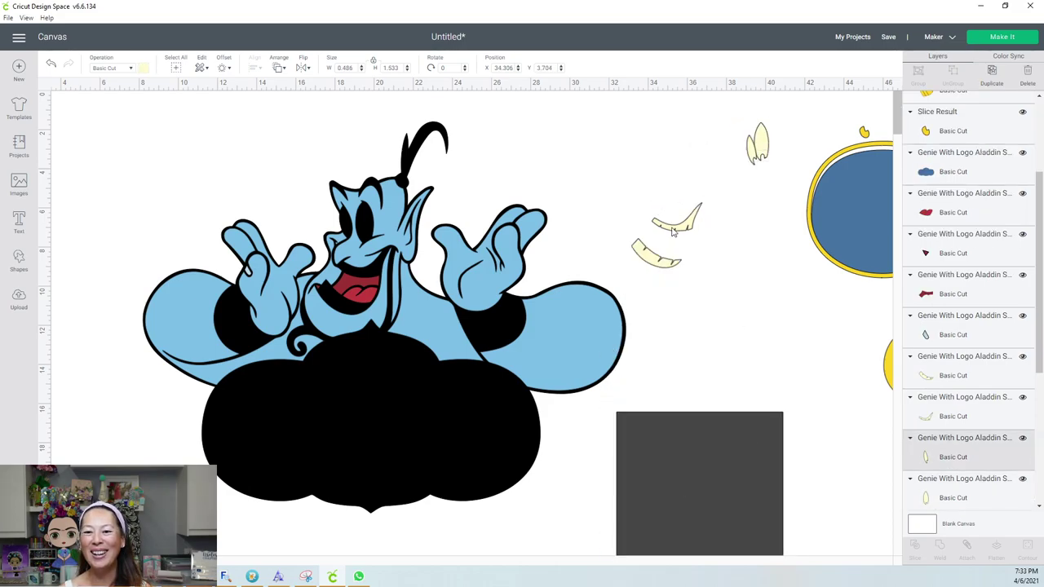
left_click_drag(677, 219, 777, 148)
left_click_drag(670, 246, 771, 168)
Step: Shift the light-blue body group sideways off the black silhouette and ungroup it
left_click(405, 226)
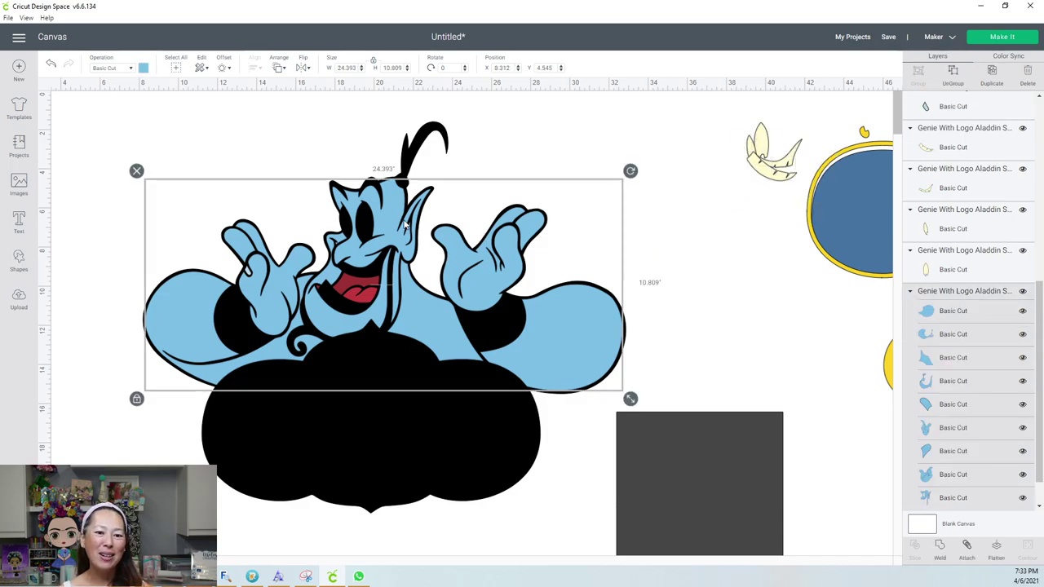
left_click_drag(406, 226, 509, 216)
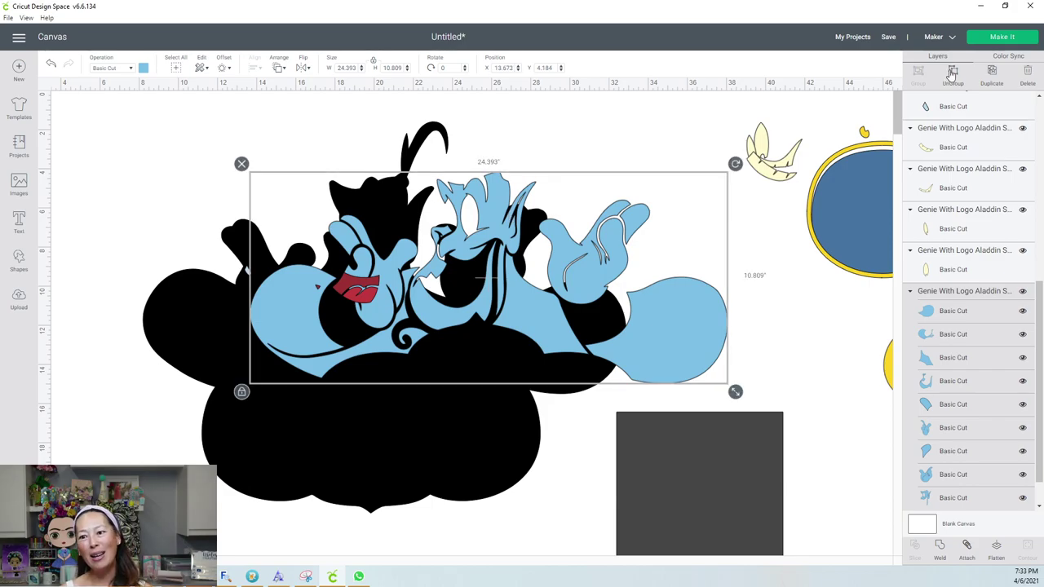
left_click(736, 215)
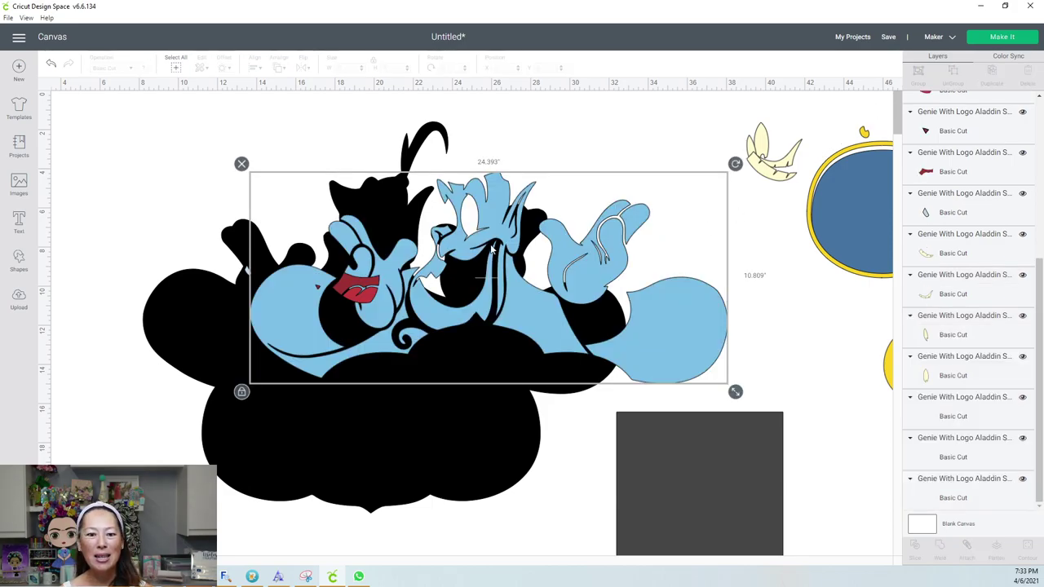
Step: Shift the light-blue smoke piece beside the genie's open palm slightly outward and nudge the opposite light-blue arm piece
left_click(692, 349)
left_click_drag(691, 348, 701, 321)
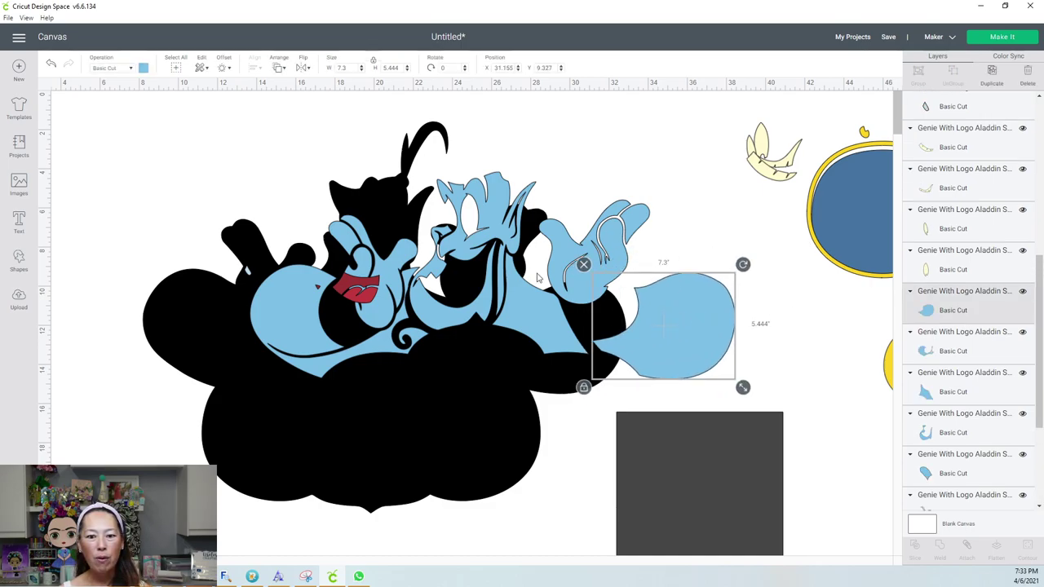
left_click(482, 225)
left_click(272, 325)
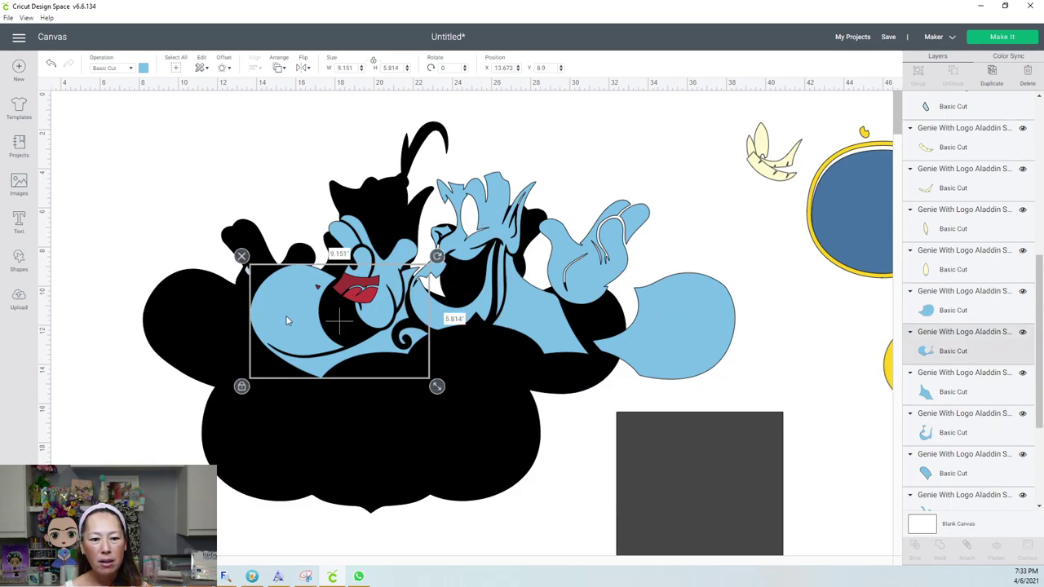
mouse_move(273, 324)
left_mouse_down()
mouse_move(232, 332)
mouse_move(173, 311)
mouse_move(162, 266)
mouse_move(189, 292)
mouse_move(315, 317)
mouse_move(290, 309)
mouse_move(305, 318)
mouse_move(288, 318)
left_mouse_up()
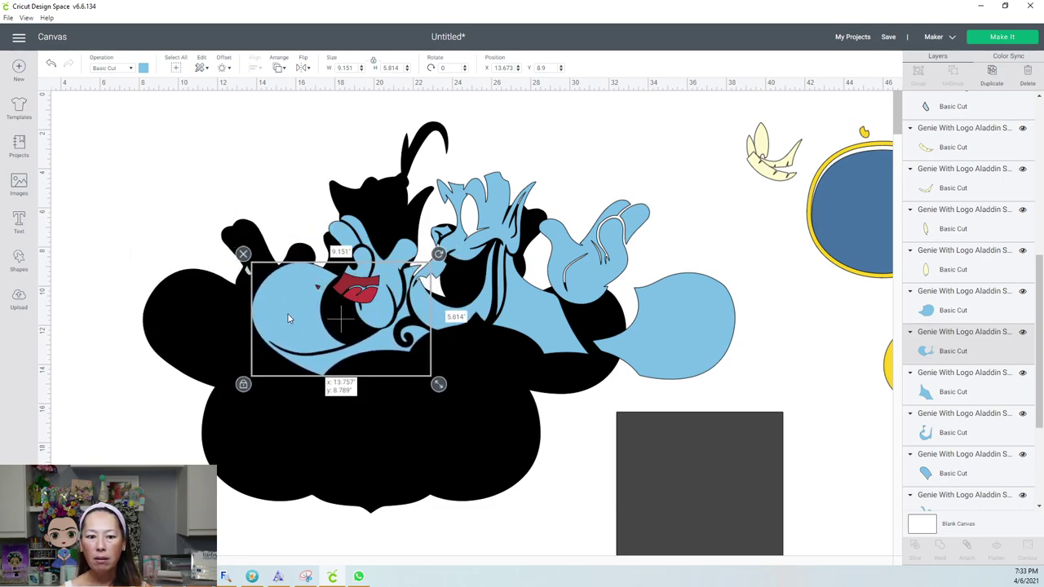
Step: Move the red sash piece and the red lips off the folded hand to below the genie's open palm
left_click(359, 283)
left_click_drag(364, 303, 544, 313)
left_click(366, 301)
left_click_drag(367, 301, 586, 310)
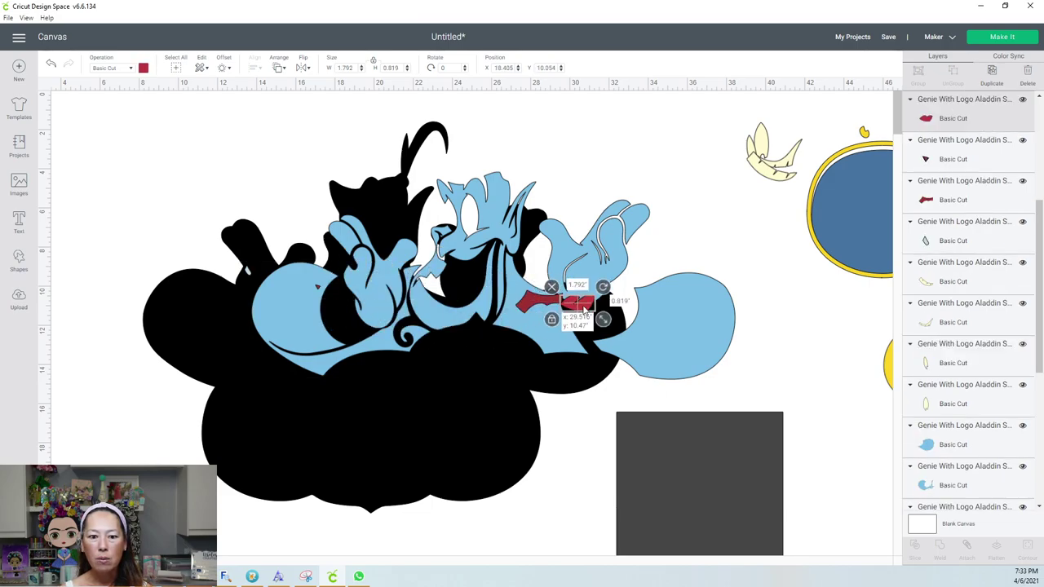
Step: Pull the black silhouette down out from under the light-blue body pieces
left_click_drag(471, 413, 387, 441)
left_click_drag(390, 491, 368, 498)
scroll(369, 485, "down", 1)
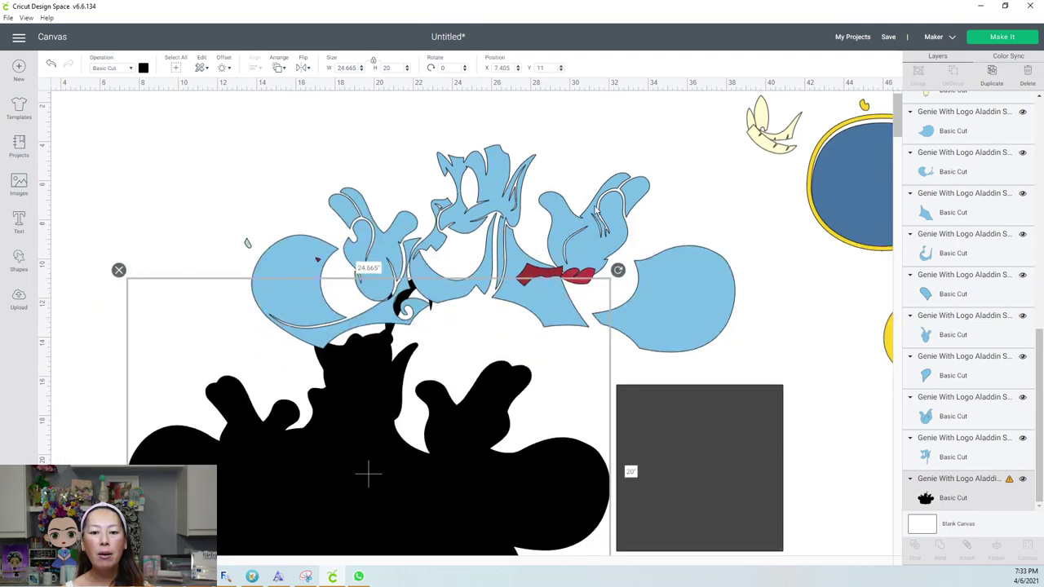
Step: Line up the red sash piece, the red lips and the tiny pale-blue piece on empty canvas above the open palm
left_click(537, 274)
left_click_drag(536, 275, 569, 153)
left_click_drag(578, 276, 620, 150)
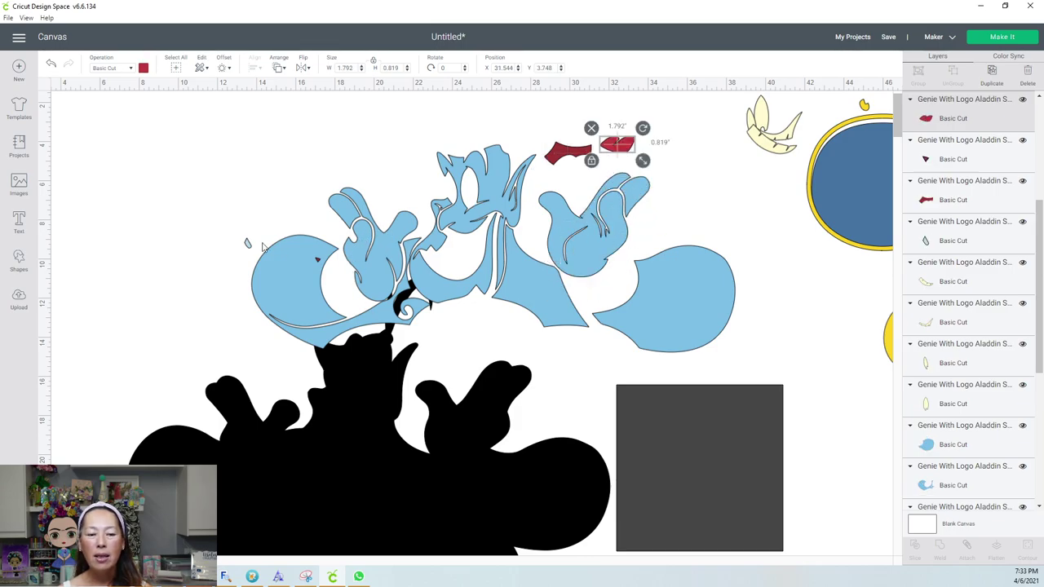
left_click(248, 246)
left_click_drag(248, 246, 662, 144)
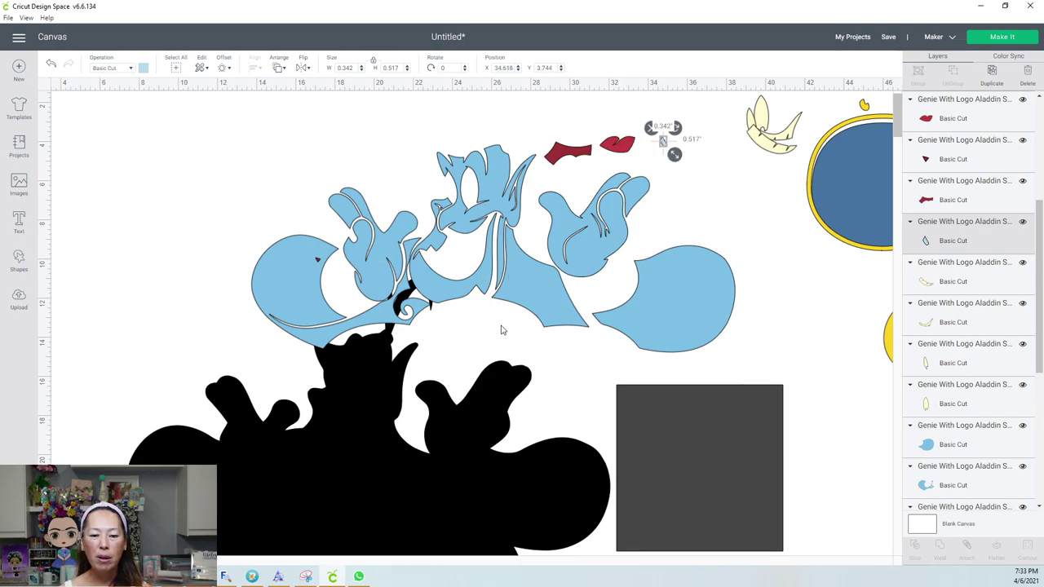
Step: Move the black silhouette well below the light-blue pieces, to about X 12.9, Y 16.2
scroll(481, 322, "down", 3)
scroll(452, 310, "down", 3)
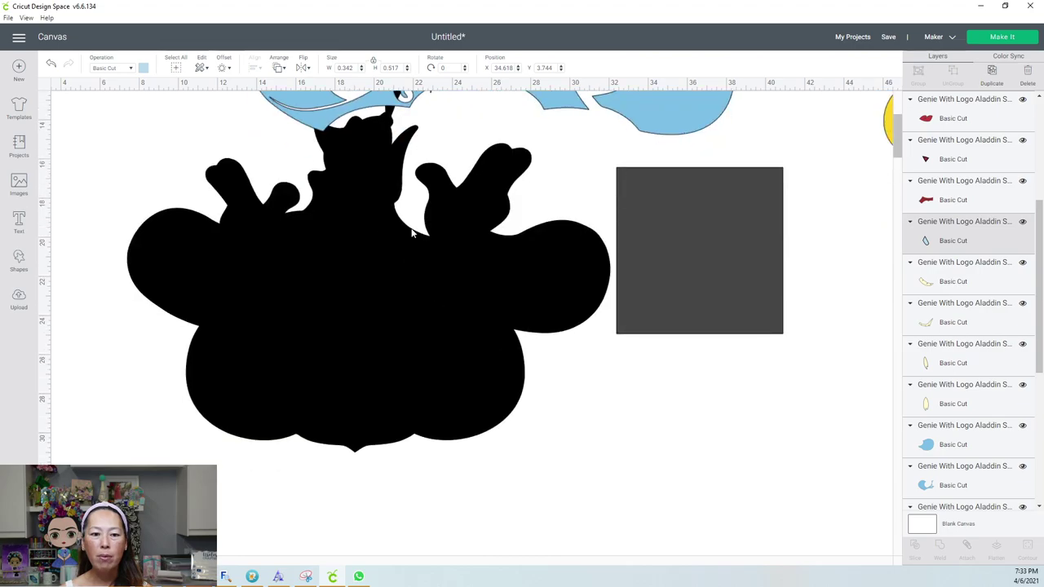
left_click_drag(397, 290, 355, 338)
scroll(362, 334, "down", 2)
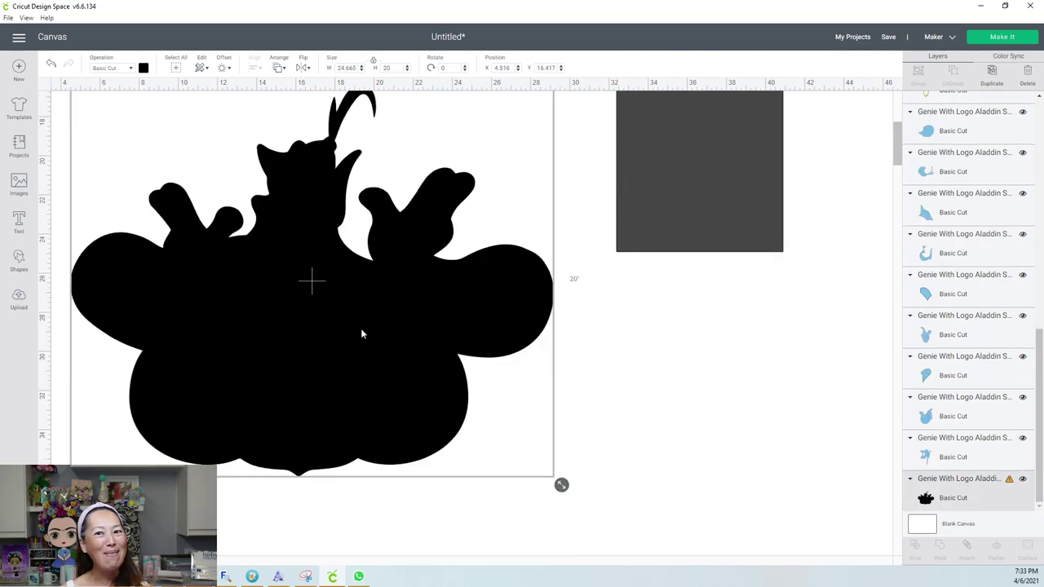
scroll(362, 333, "up", 1)
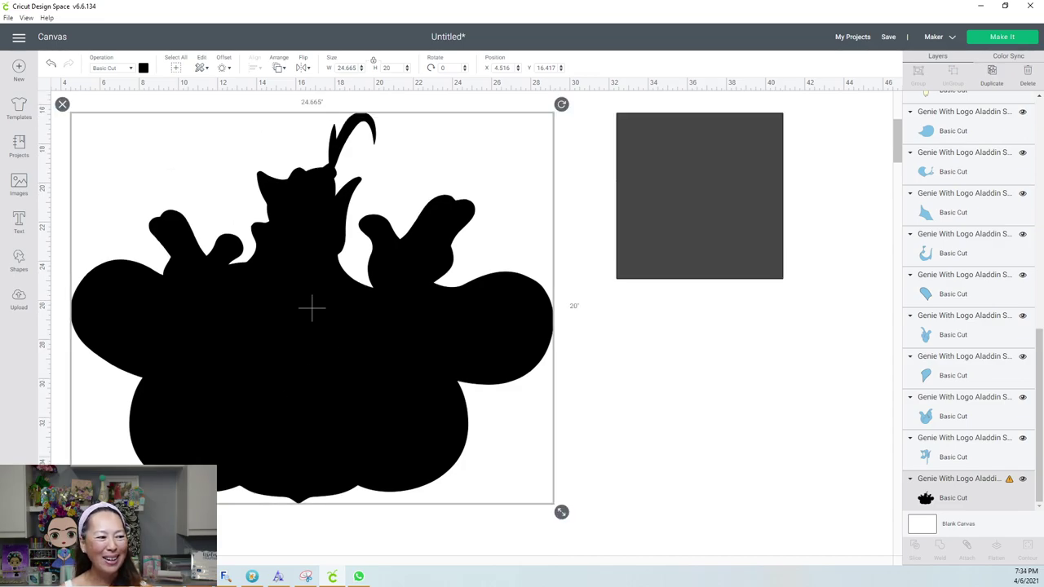
left_click_drag(266, 393, 430, 382)
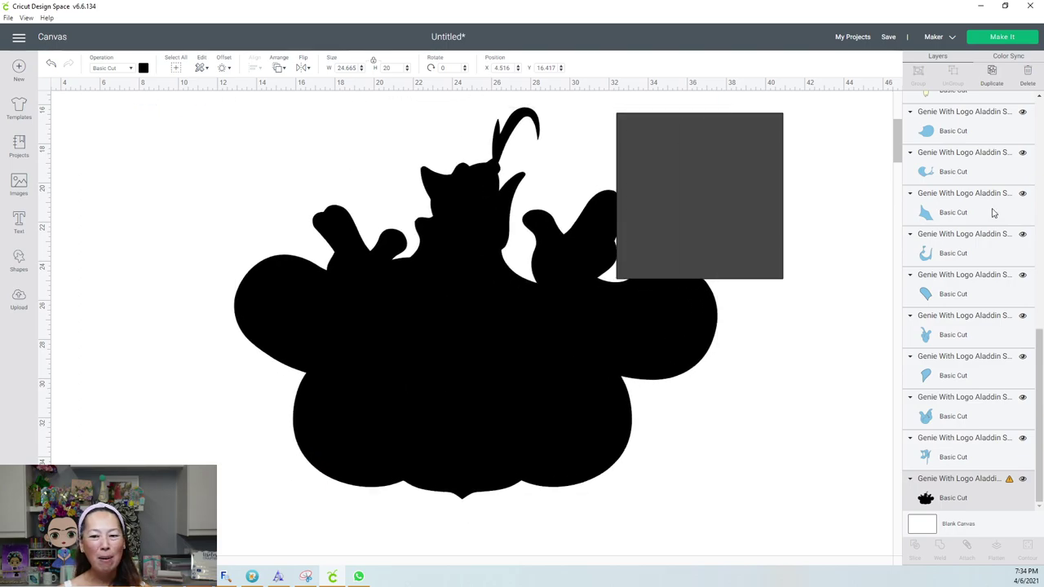
Step: Place the 8.5 in square over the silhouette's upper-left corner, at about X 12, Y 15.7
left_click(742, 165)
left_click_drag(741, 165, 351, 191)
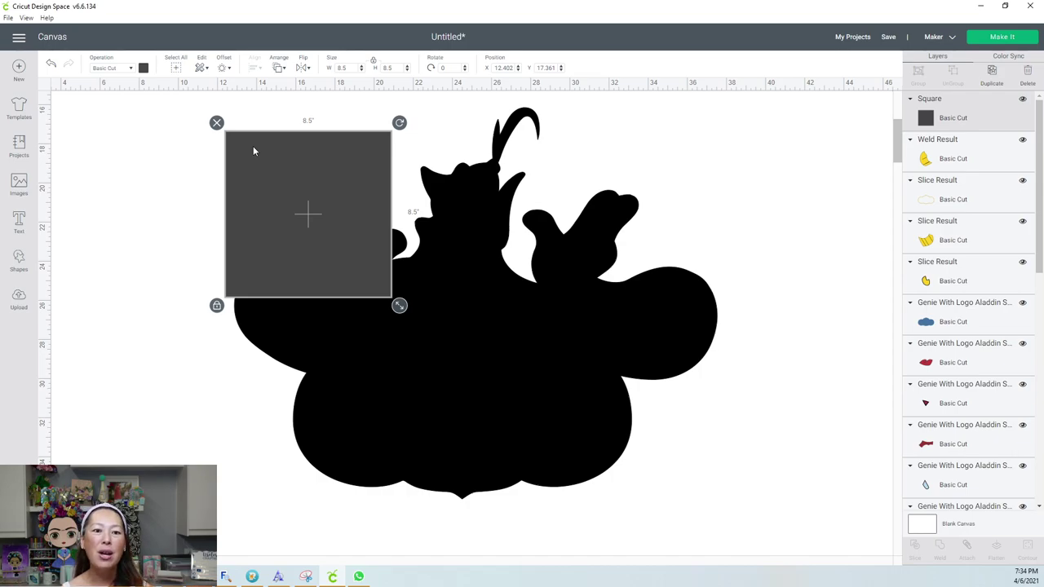
left_click(528, 260)
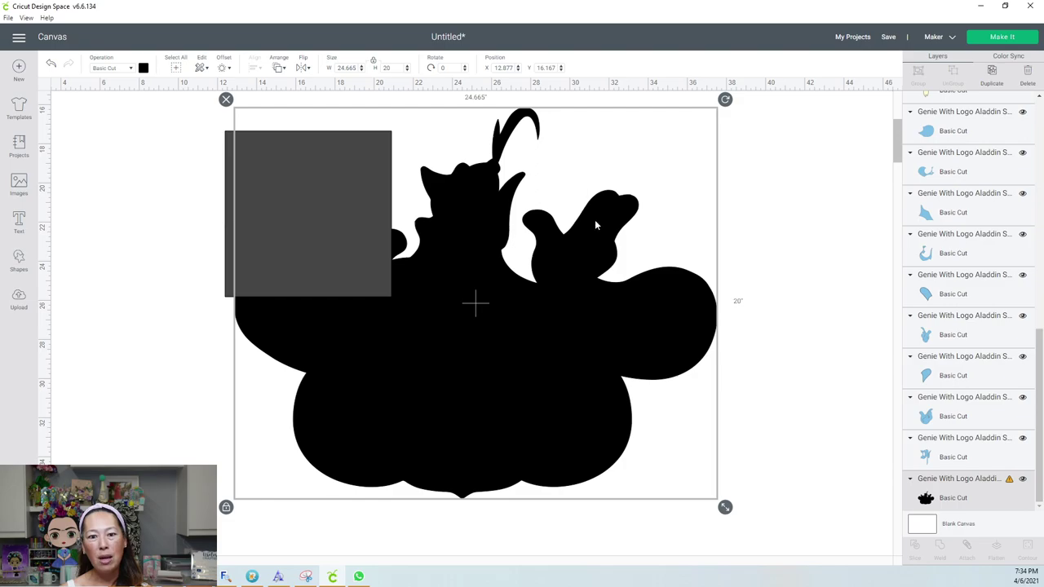
left_click(187, 226)
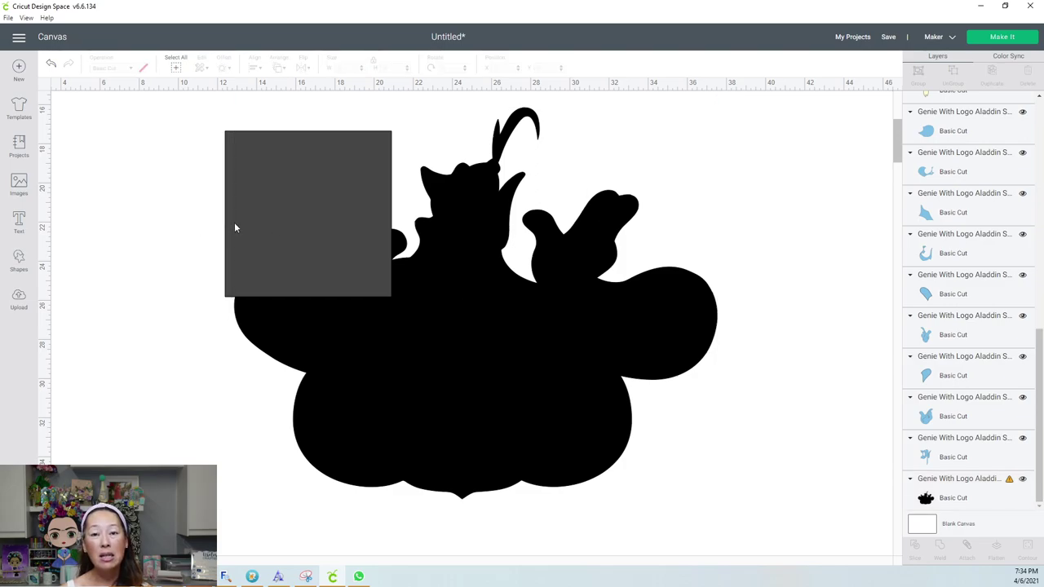
left_click(293, 205)
left_click_drag(293, 207, 287, 174)
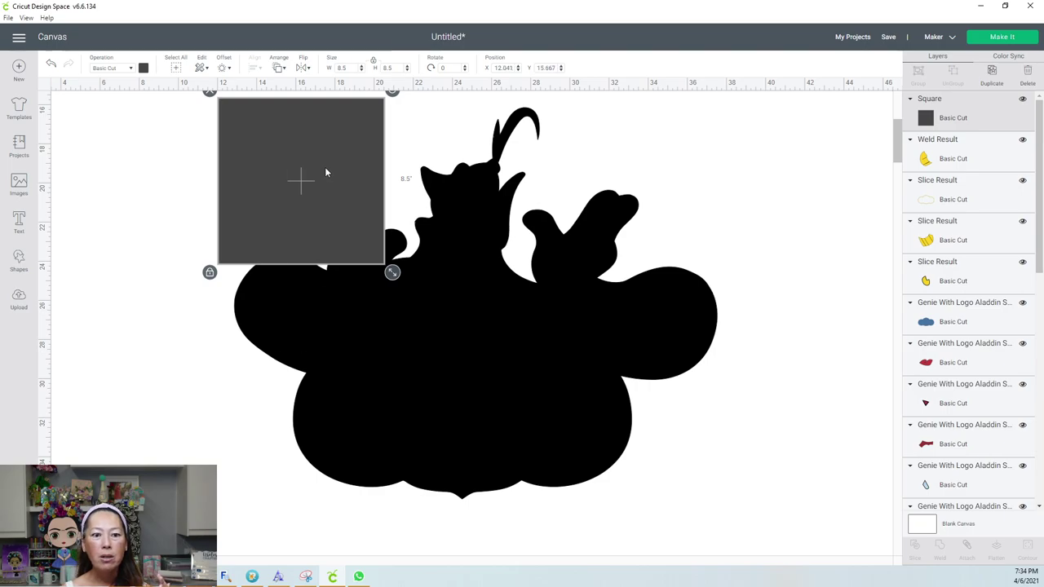
Step: Resize the square to 11 in and position it exactly at X 12, Y 16
left_click(353, 68)
type("11")
key("Tab")
mouse_move(345, 127)
left_mouse_down()
mouse_move(371, 196)
mouse_move(355, 224)
mouse_move(343, 130)
left_mouse_up()
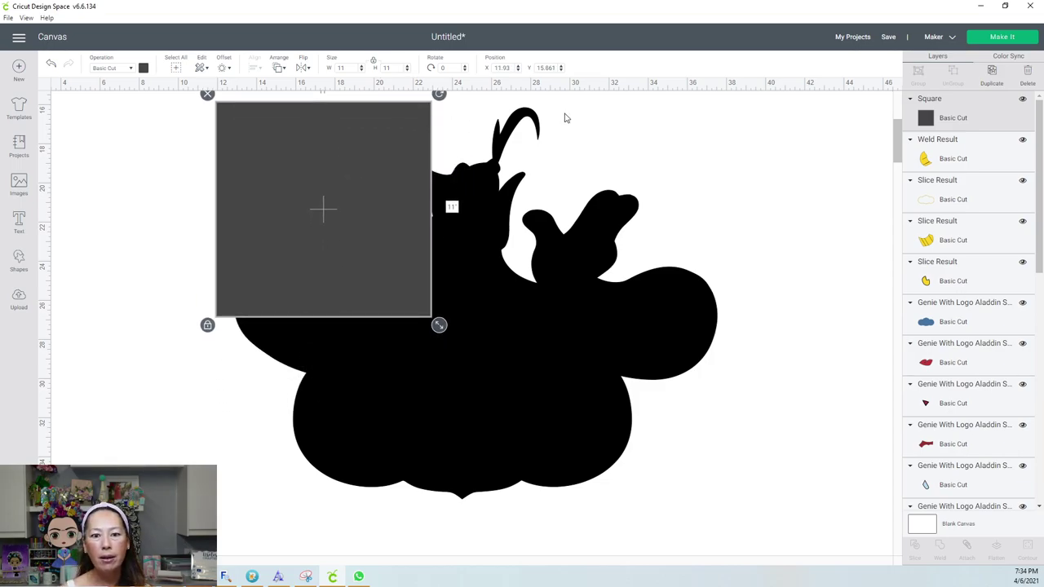
double_click(505, 69)
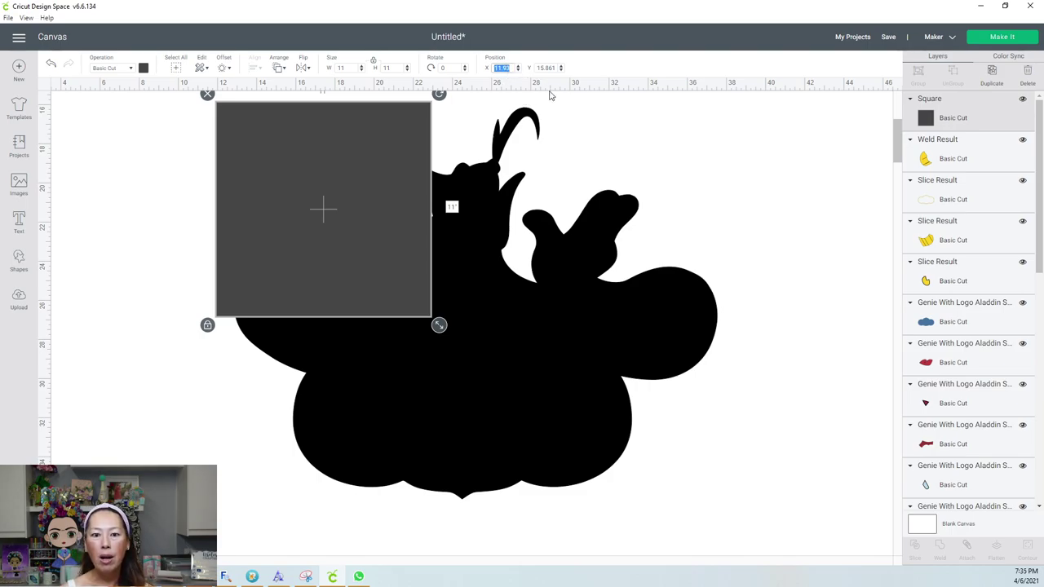
type("12")
key("Tab")
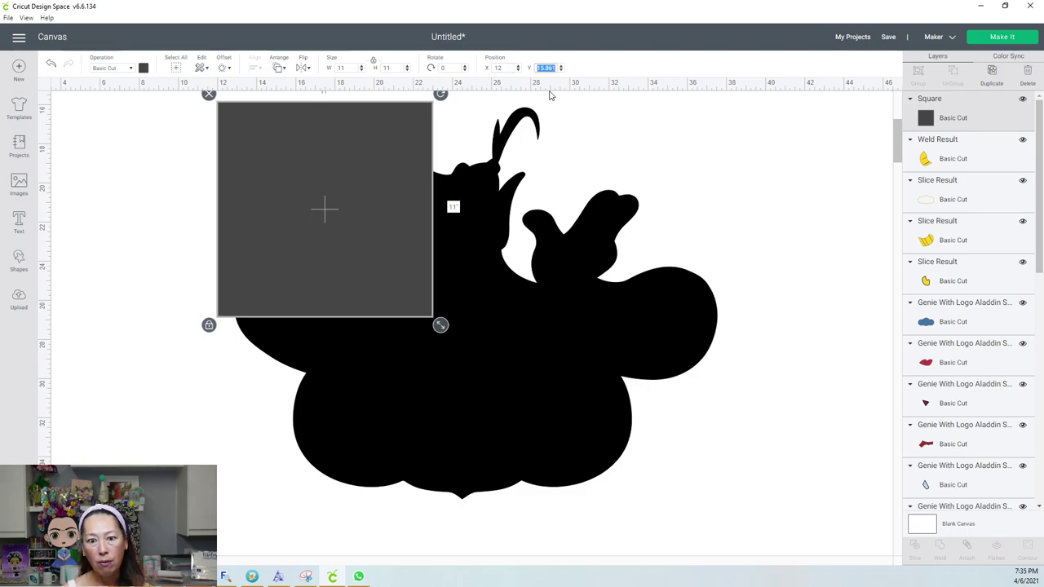
type("16")
key("Return")
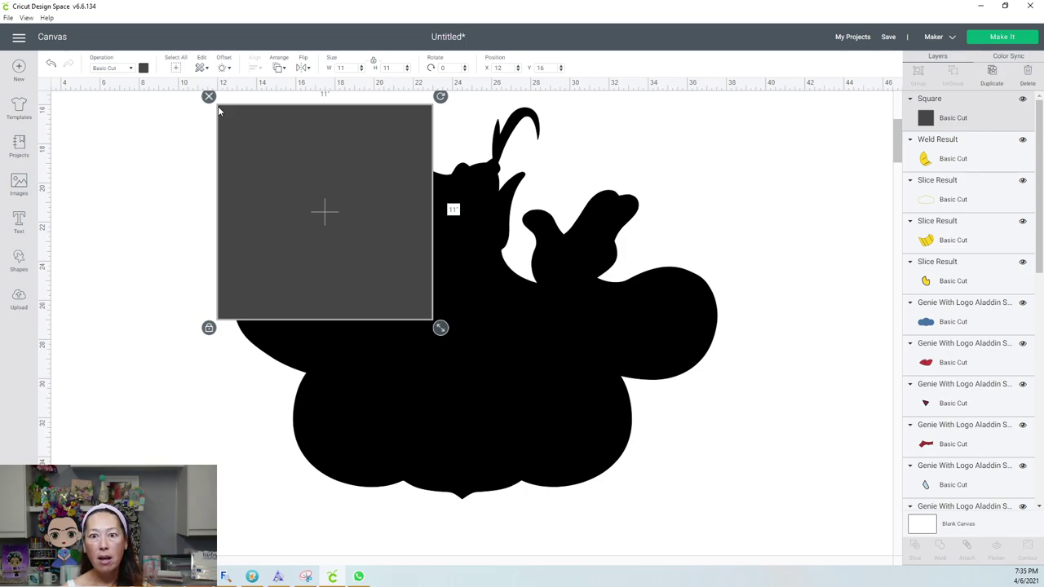
Step: Duplicate the 11 in square and place the copy directly beneath the first at X 12, Y 27
scroll(210, 123, "up", 1)
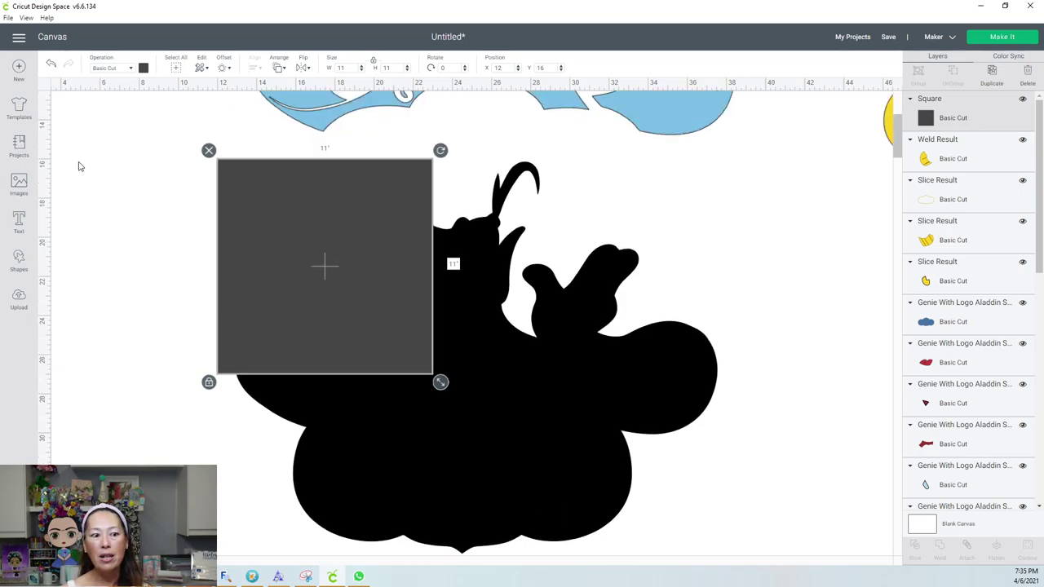
left_click(163, 165)
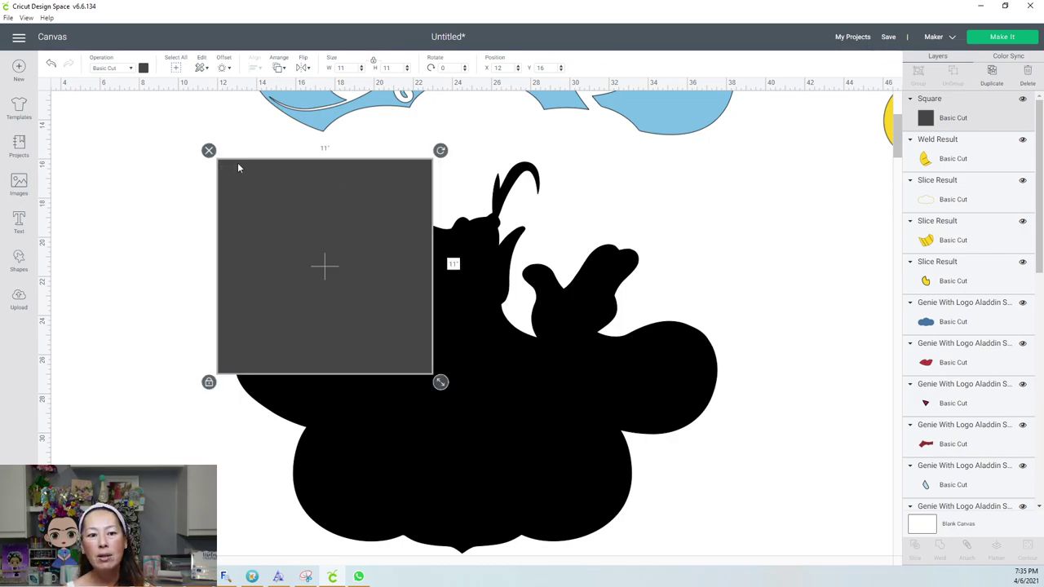
left_click(992, 73)
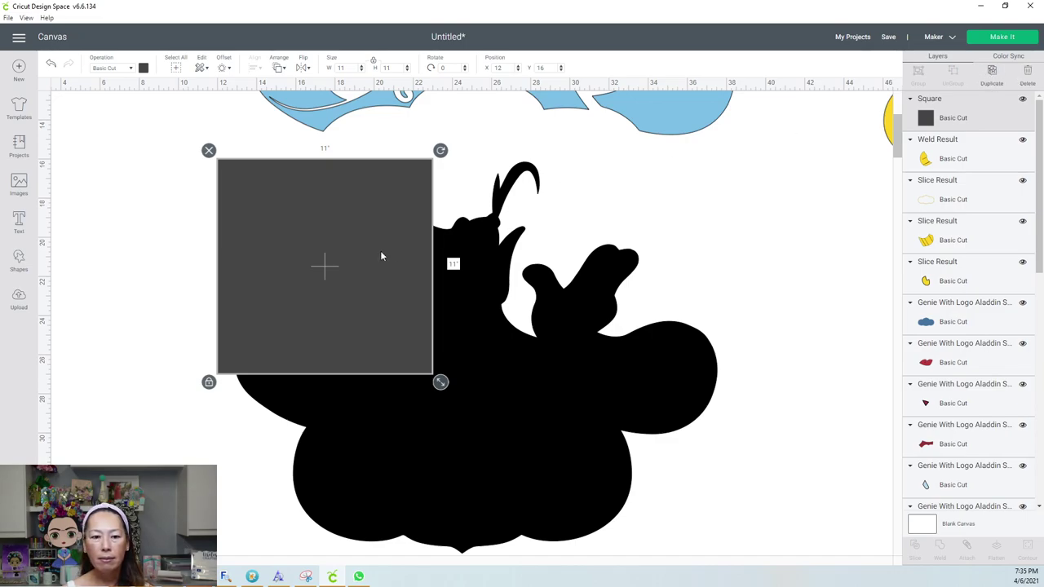
left_click_drag(372, 225, 366, 442)
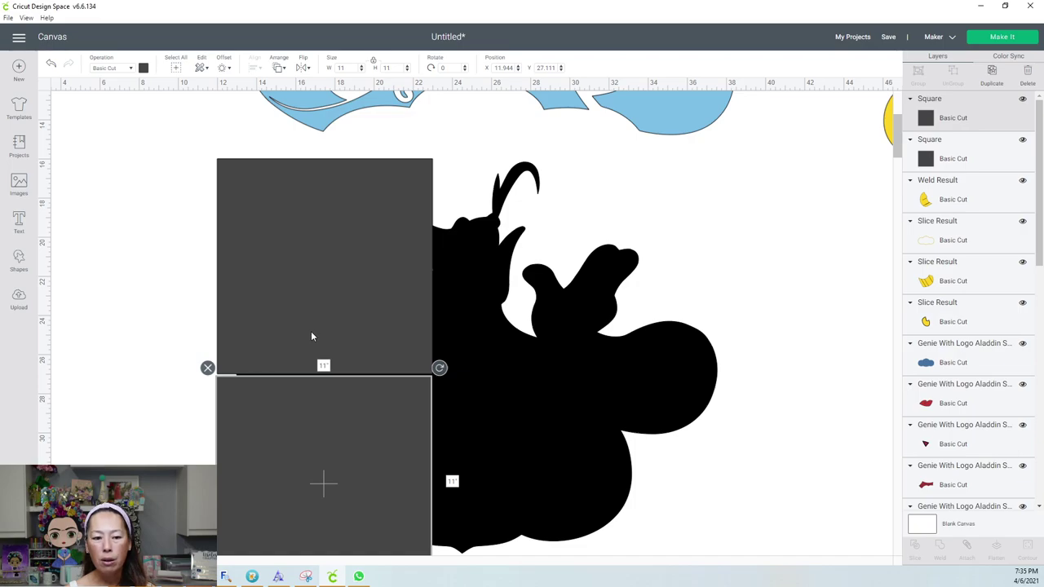
scroll(571, 306, "down", 2)
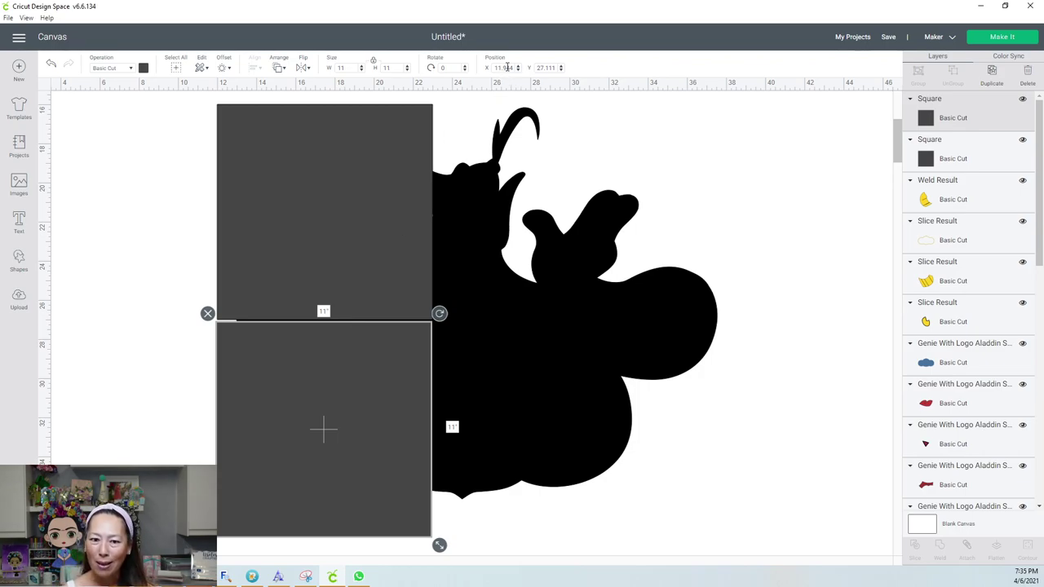
left_click(506, 67)
type("12")
key("Tab")
type("2")
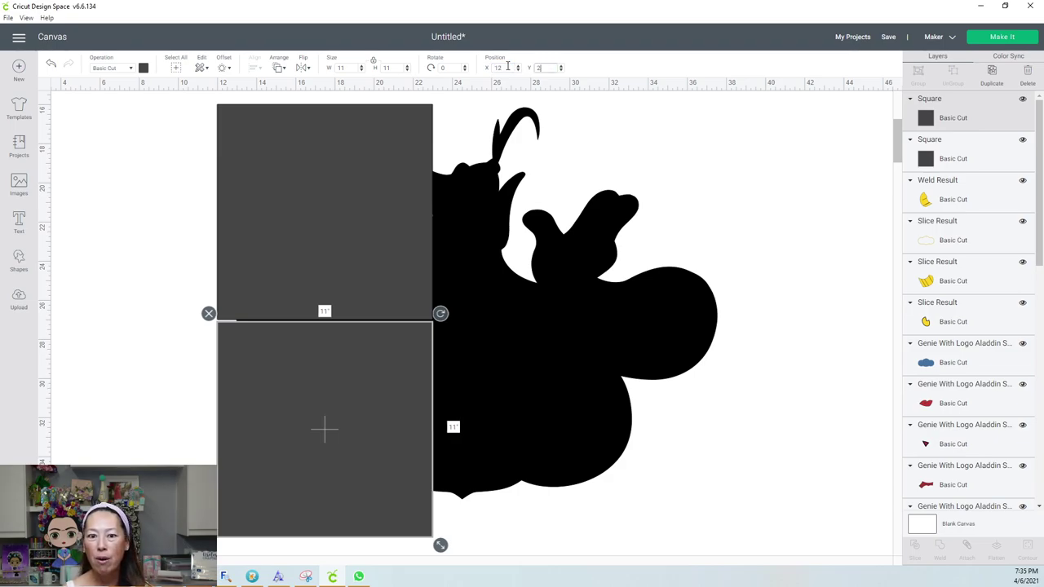
type("7")
key("Return")
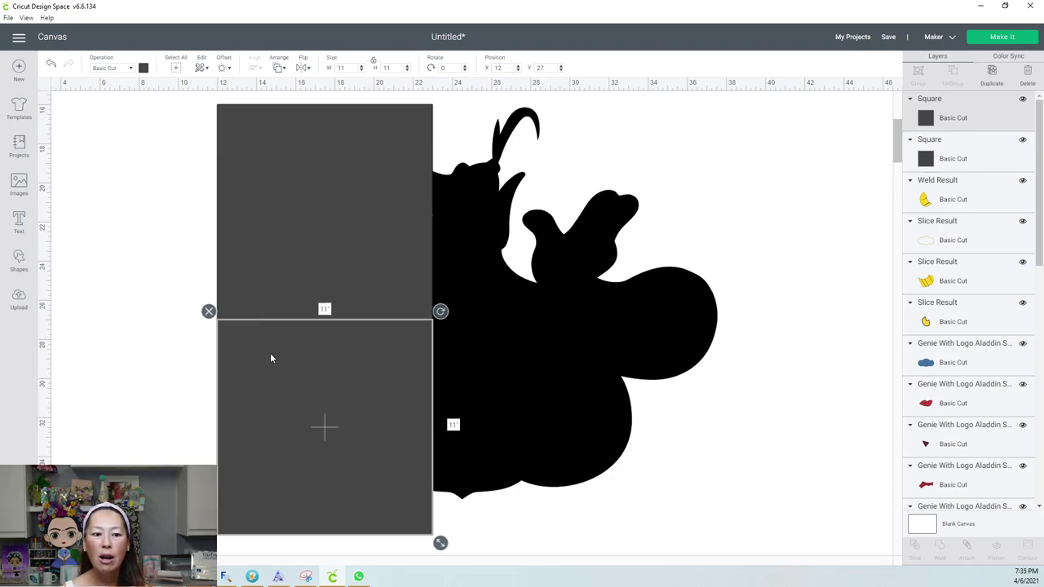
Step: Duplicate the two stacked squares together and position the copied pair alongside them at X 23, Y 16
left_click(270, 221)
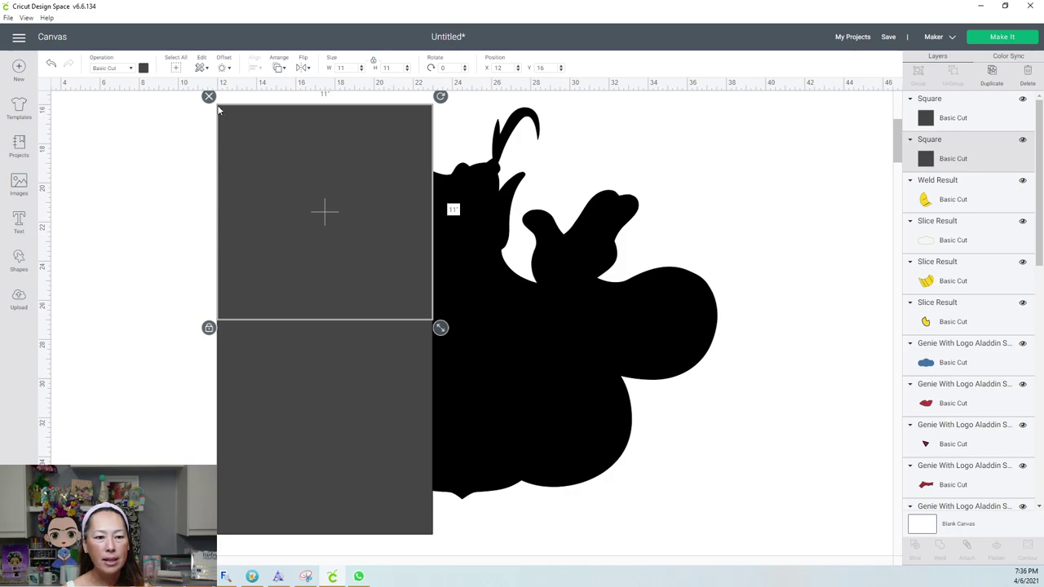
left_click(232, 367)
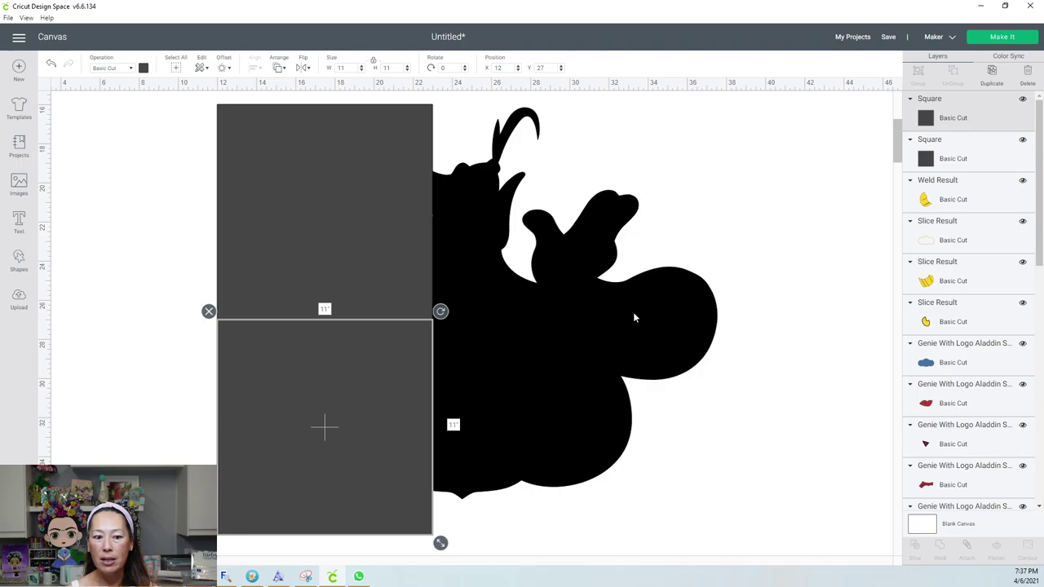
left_click(942, 147, "shift")
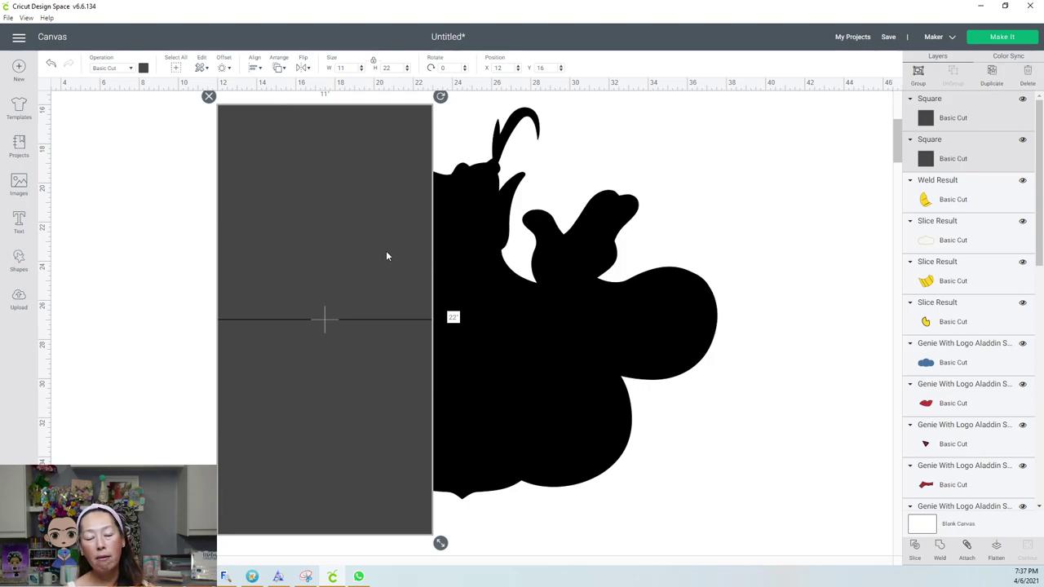
key("ctrl+d")
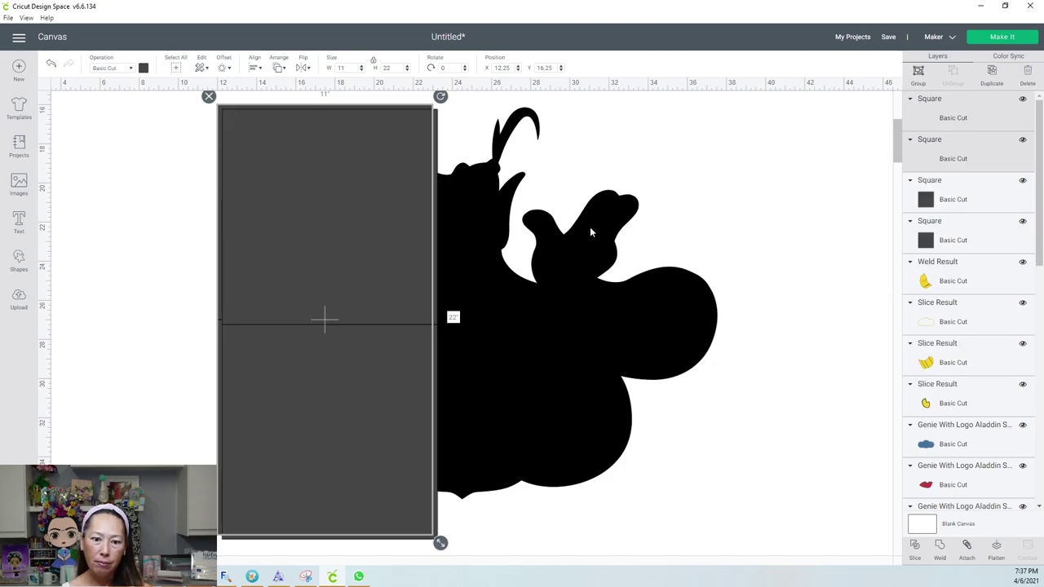
left_click_drag(333, 224, 548, 215)
left_click(511, 68)
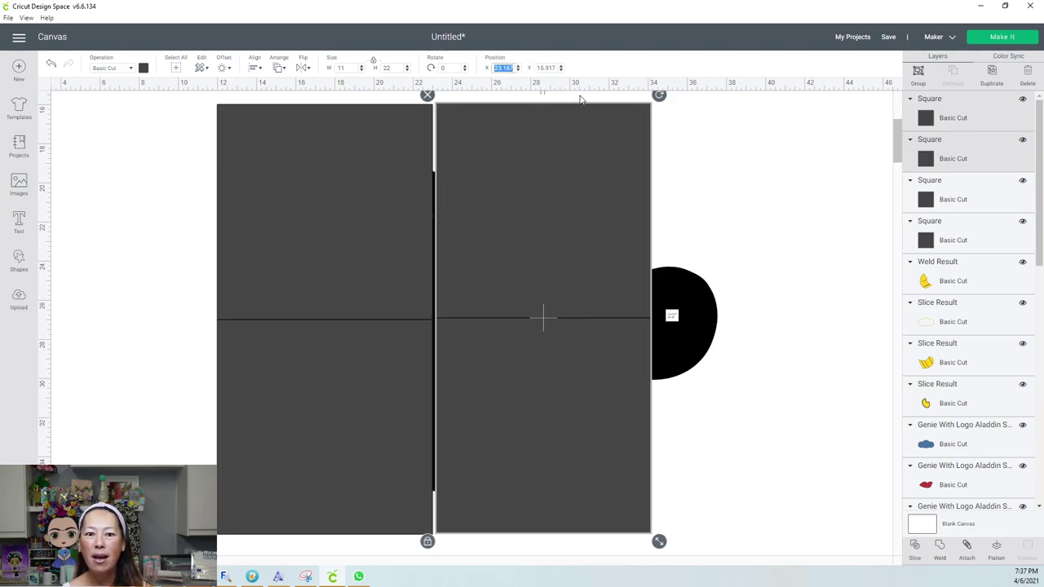
type("23")
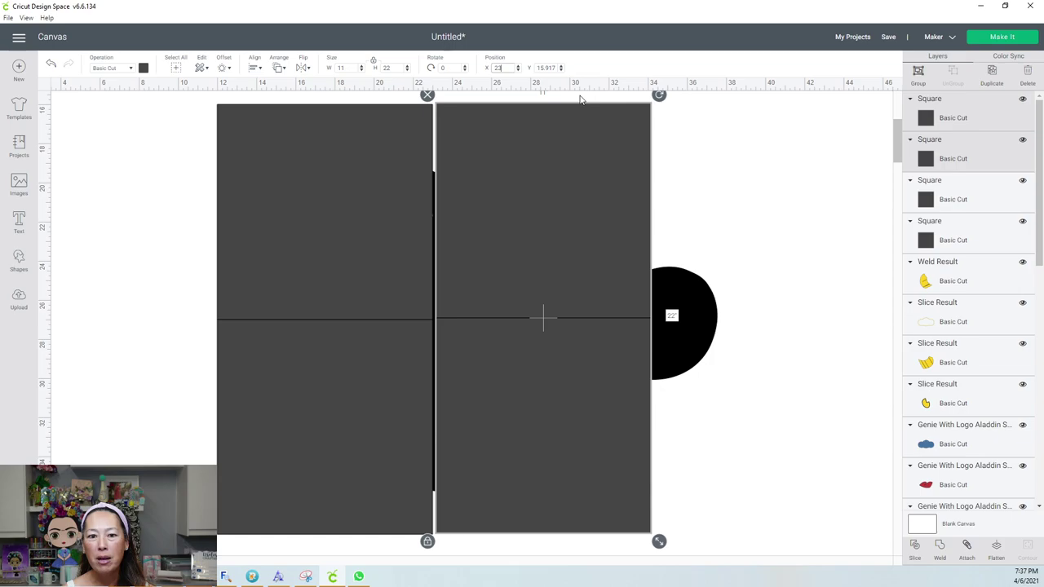
key("Tab")
type("16")
key("Return")
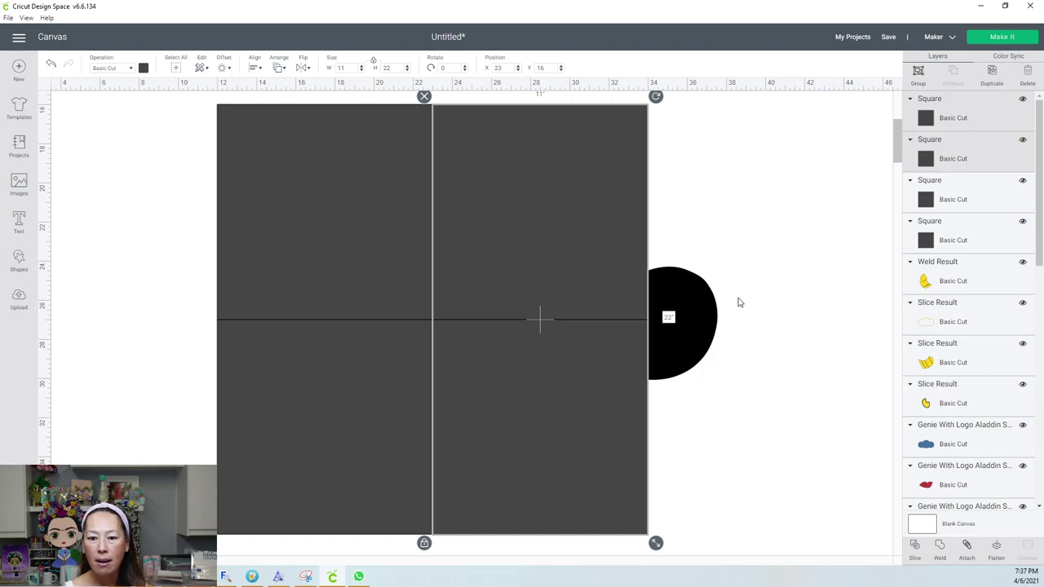
Step: Duplicate the selected pair of stacked squares and position the copies alongside as a third column at X 34, Y 16
key("ctrl+d")
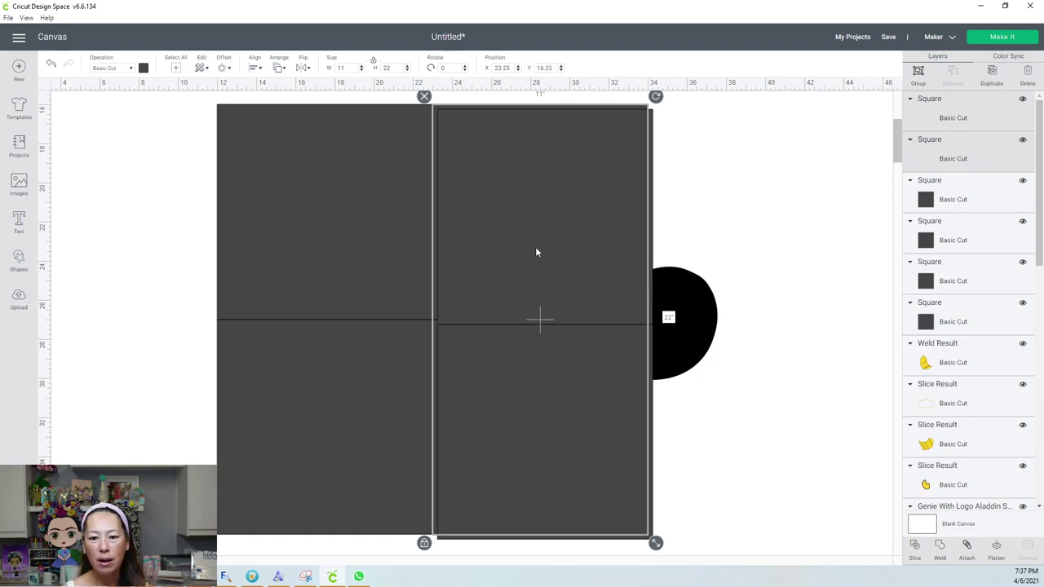
left_click_drag(544, 249, 742, 238)
left_click(504, 67)
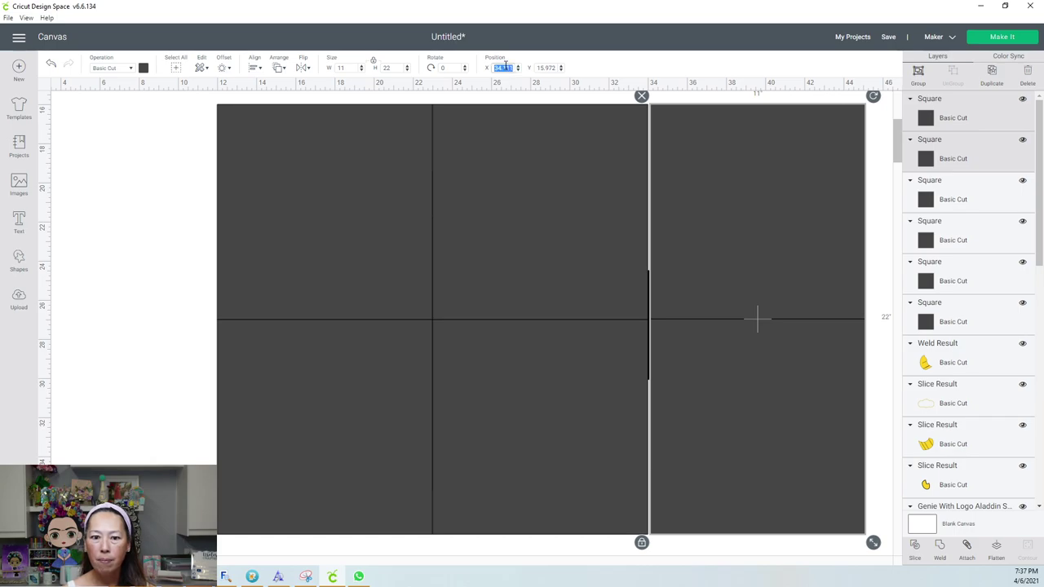
type("34")
key("Tab")
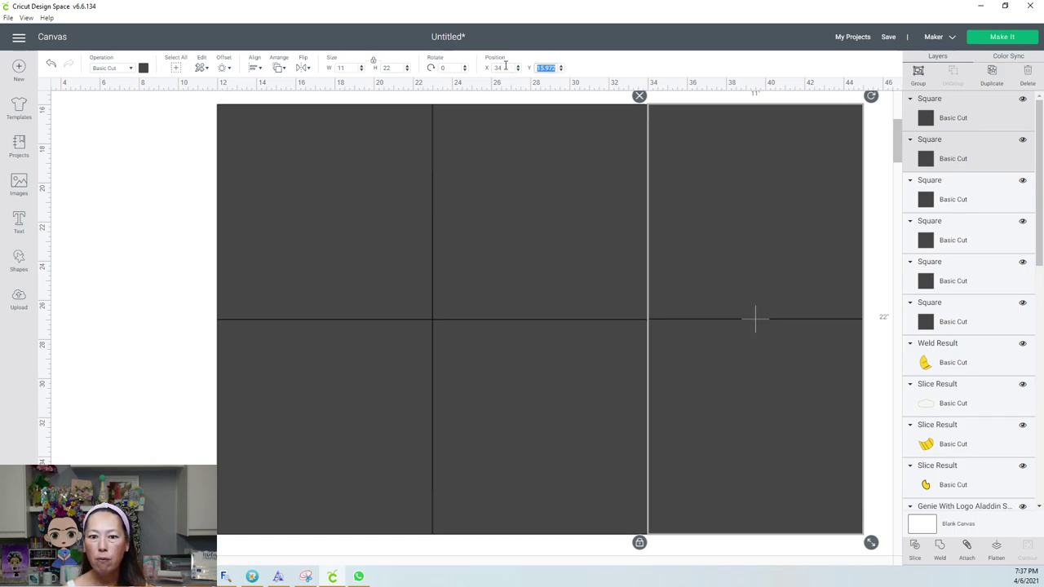
type("16")
key("Return")
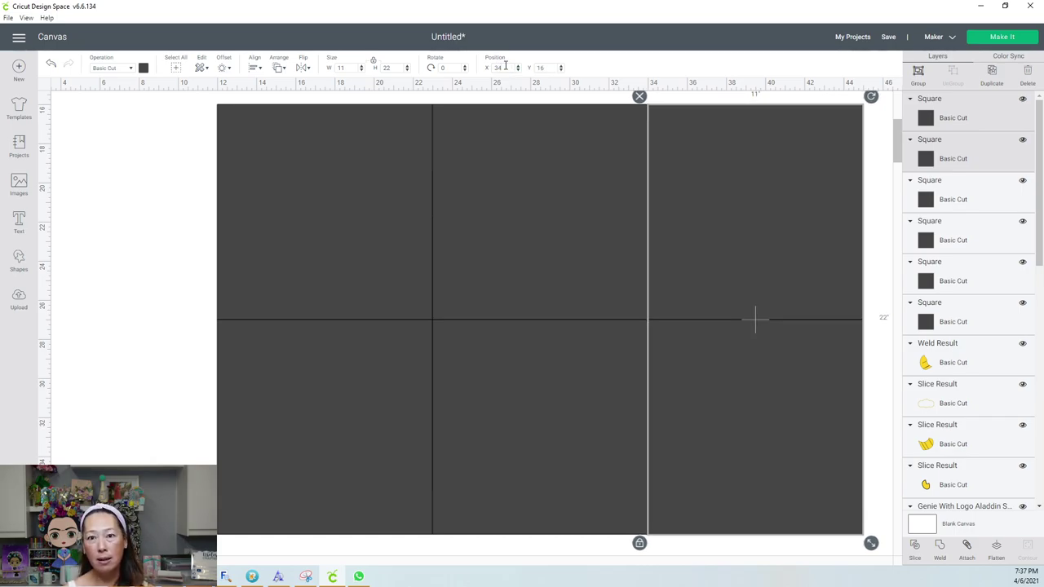
Step: Select the large black silhouette layer and send it to the front of the squares
left_click_drag(1041, 189, 1043, 489)
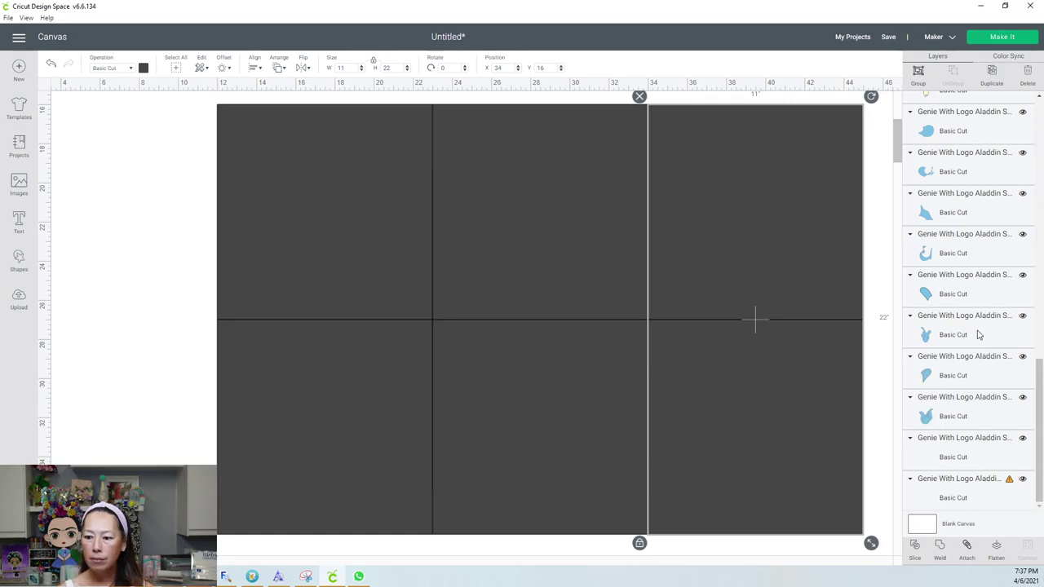
left_click(967, 498)
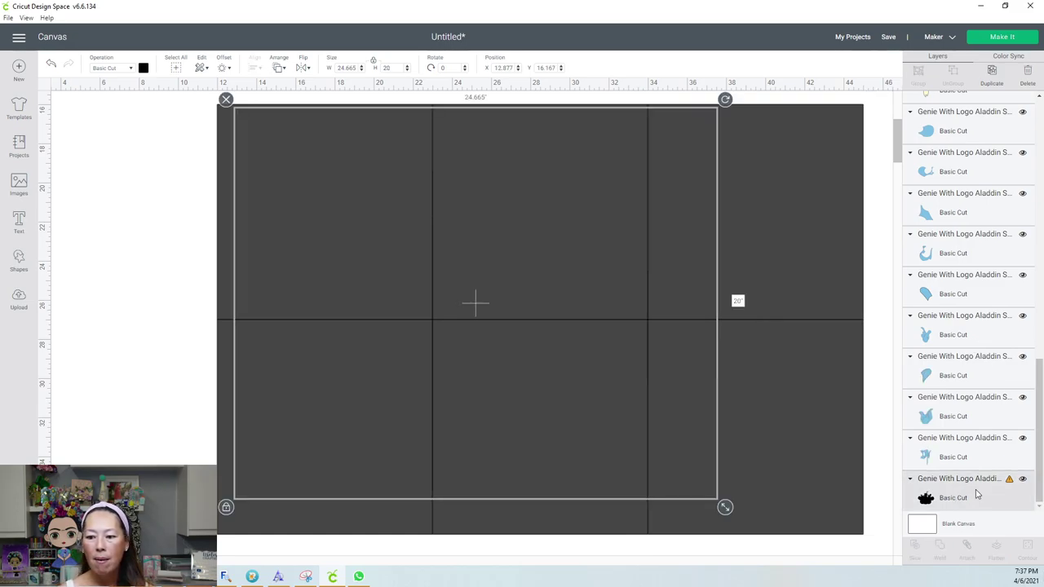
left_click(279, 68)
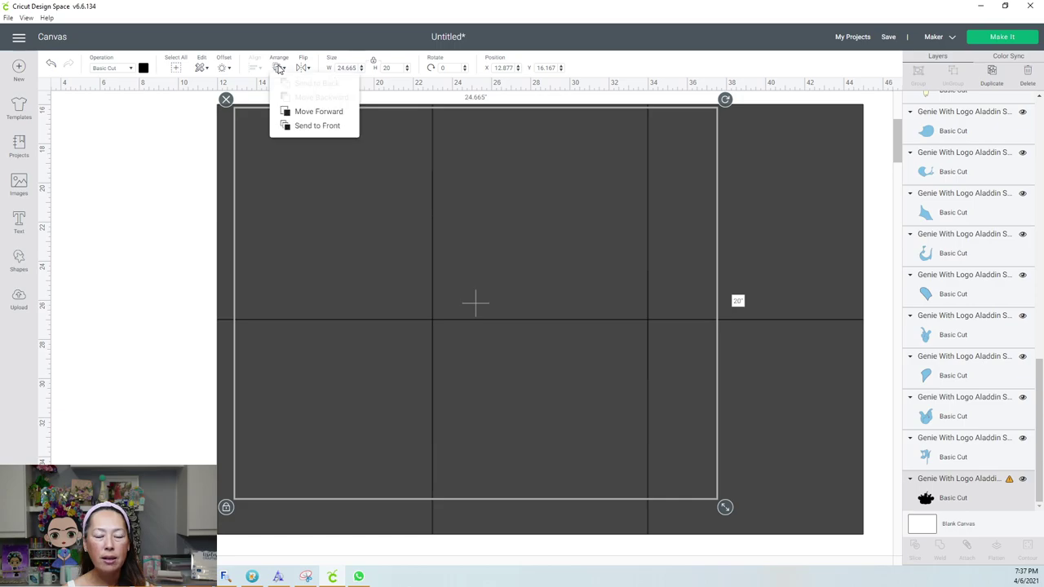
left_click(299, 127)
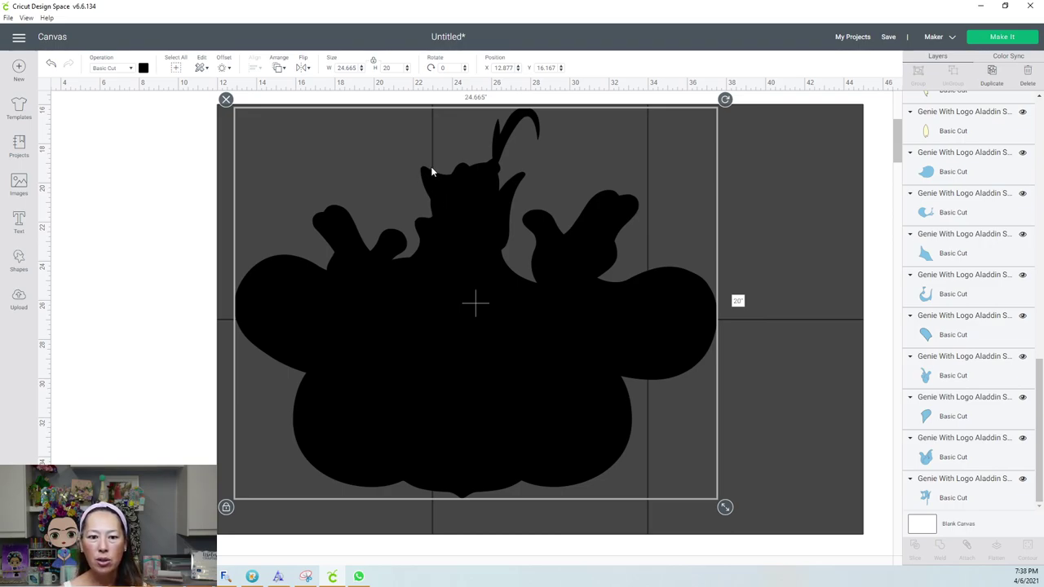
Step: Try the black silhouette at different places across the six-square grid, ending at about X 16.5, Y 16.4
left_click_drag(441, 202, 460, 208)
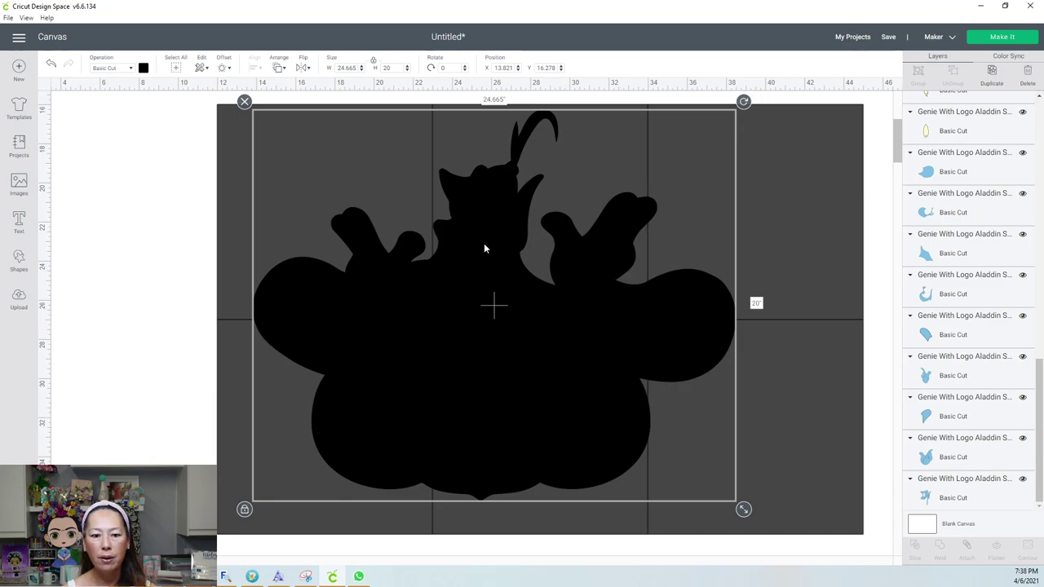
left_click_drag(485, 244, 511, 253)
mouse_move(532, 250)
left_mouse_down()
mouse_move(547, 250)
mouse_move(535, 247)
left_mouse_up()
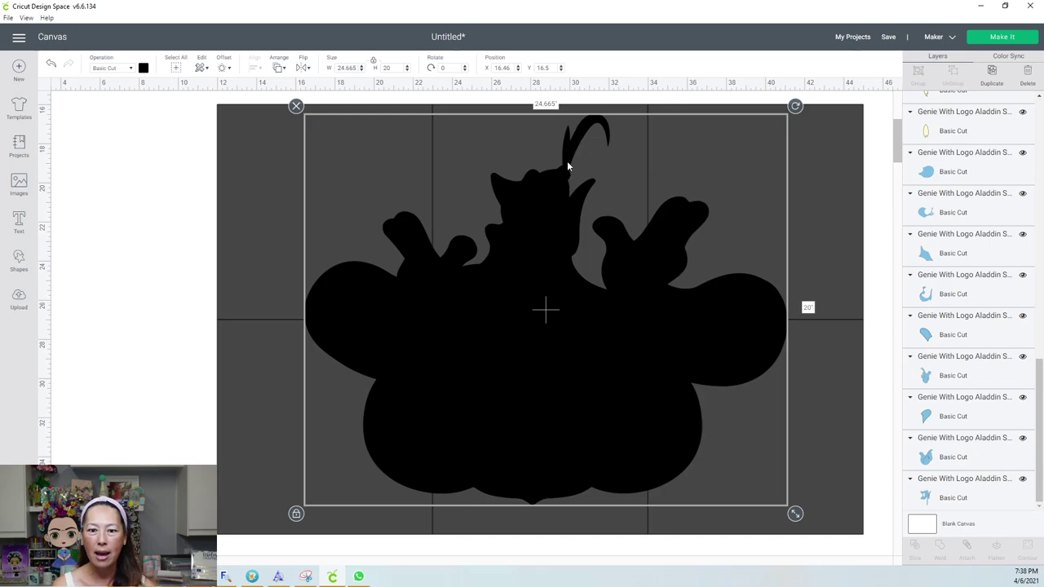
left_click_drag(637, 277, 683, 280)
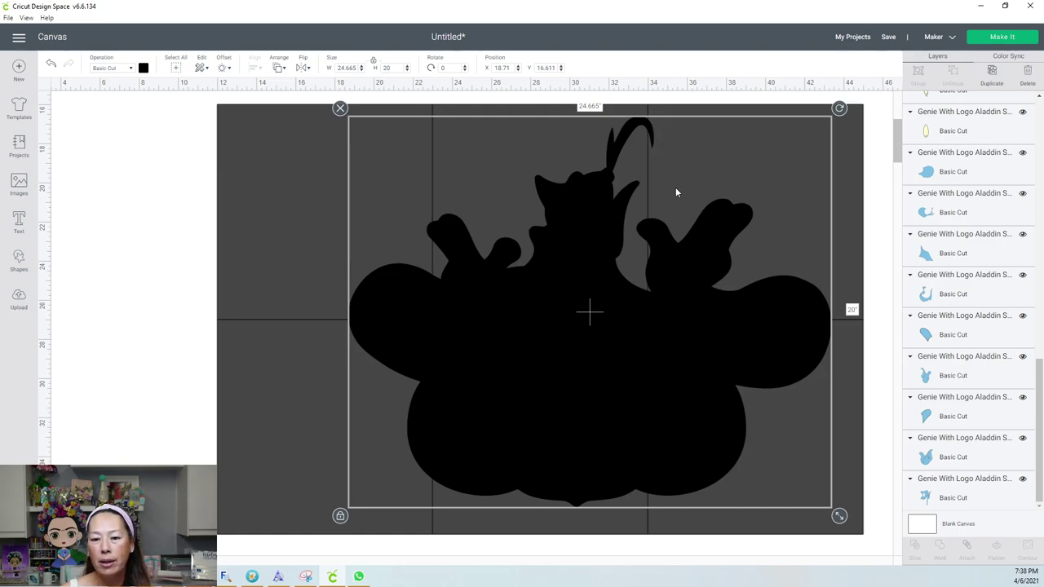
left_click_drag(722, 331, 674, 322)
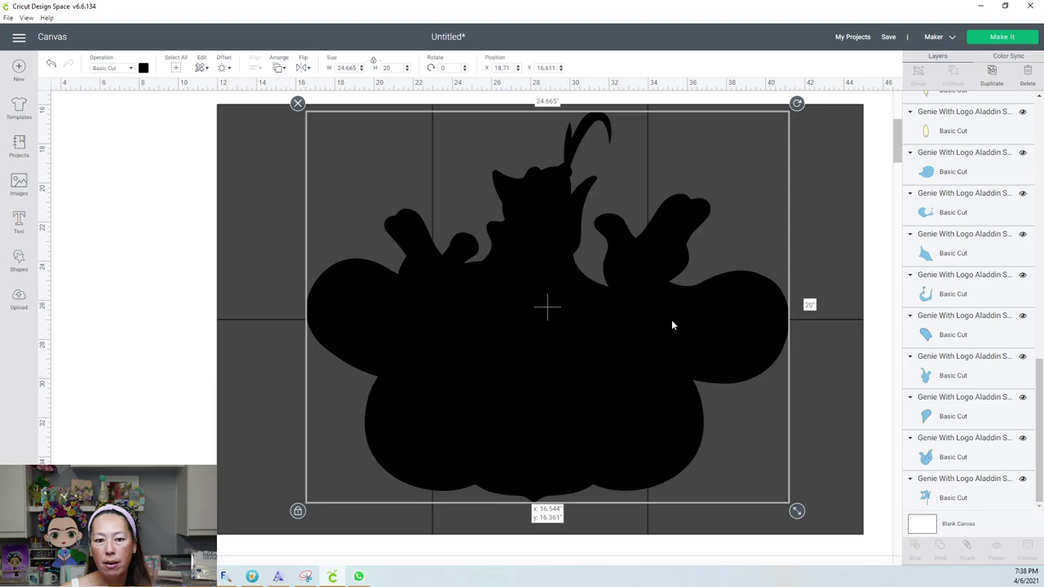
Step: Search the image library for "genie" and insert the uploaded Aladdin genie image onto the canvas
left_click(18, 301)
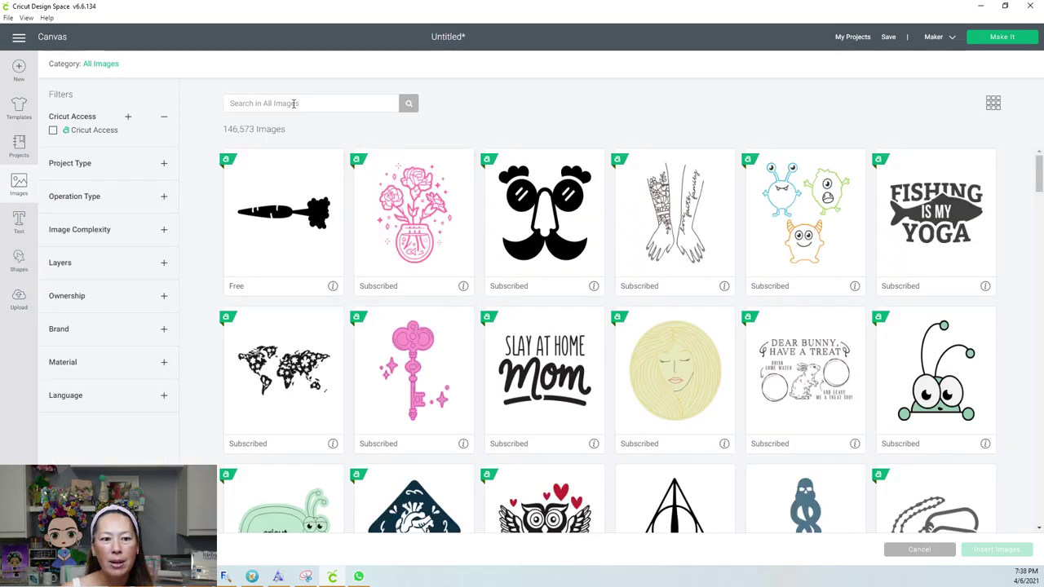
left_click(294, 103)
type("genie")
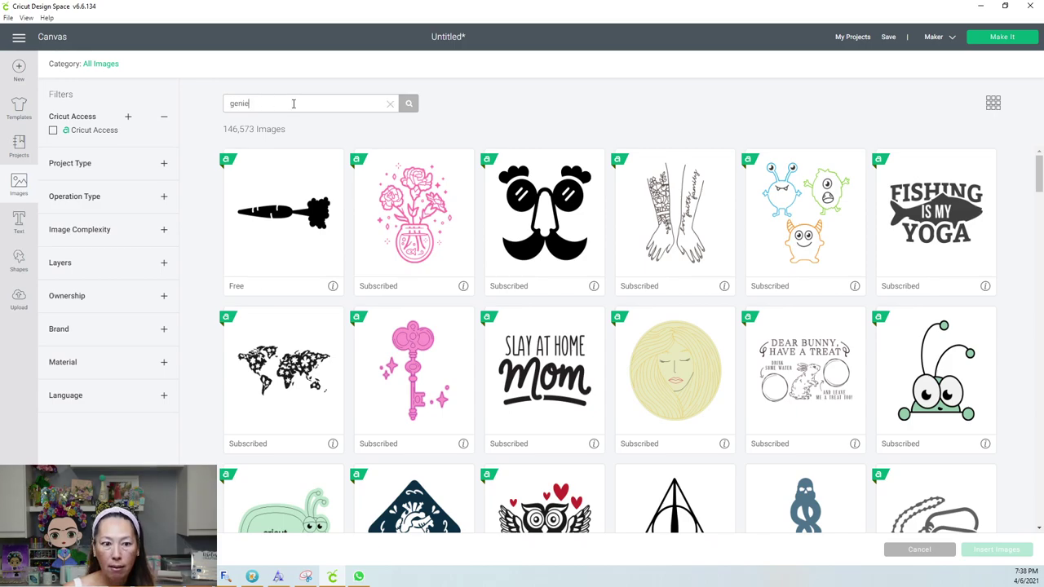
key("Return")
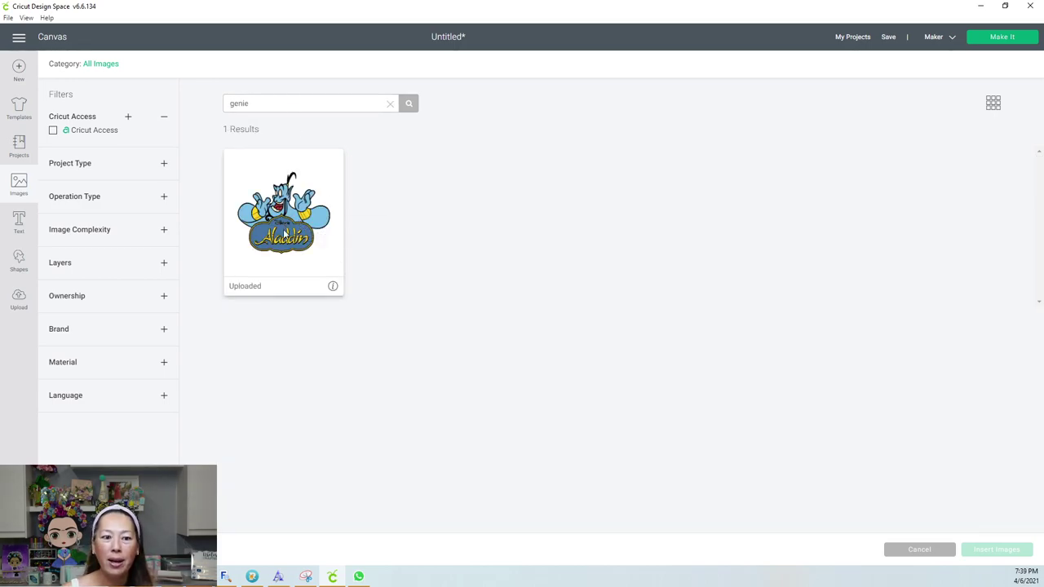
left_click(286, 231)
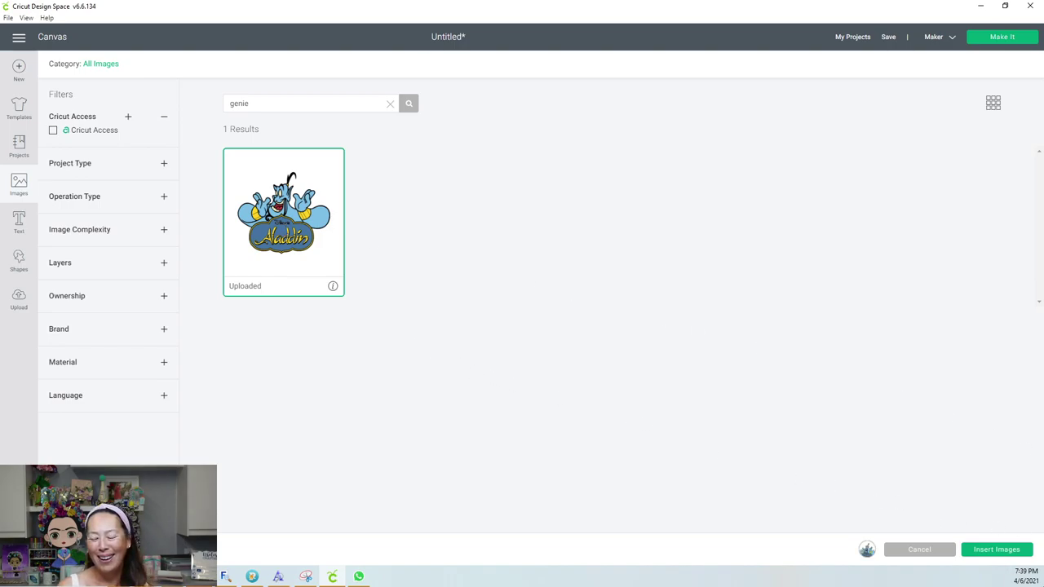
left_click(987, 548)
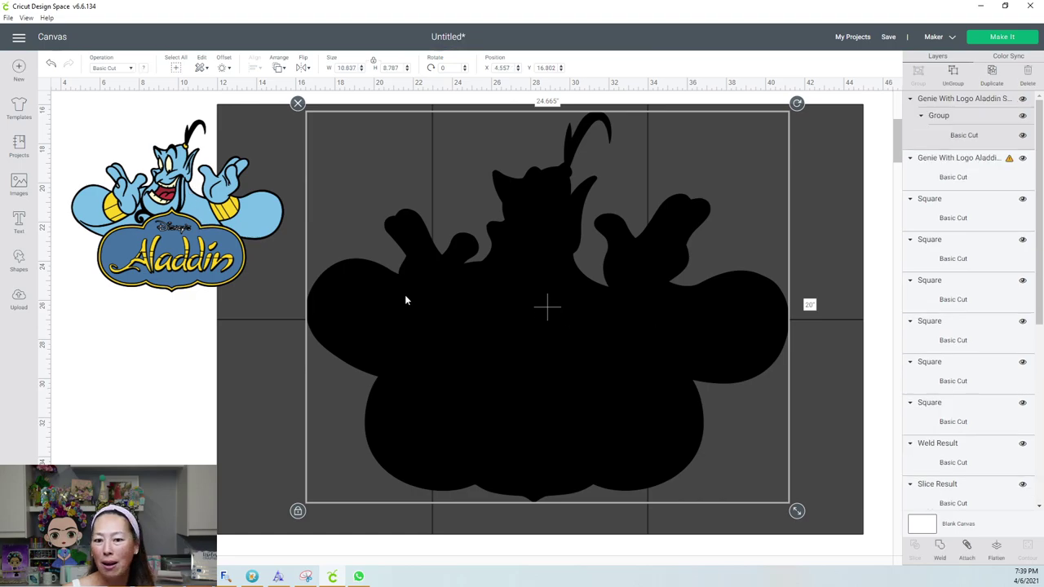
Step: Flatten the inserted full-colour genie image and enlarge it to about 14.3 in wide by 11.6 in high
left_click(231, 271)
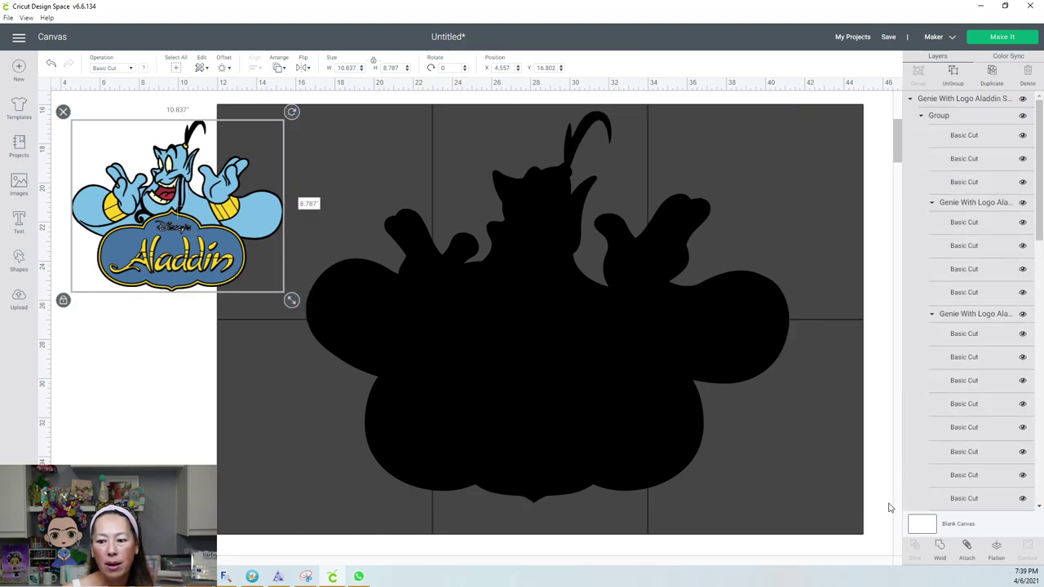
left_click(997, 551)
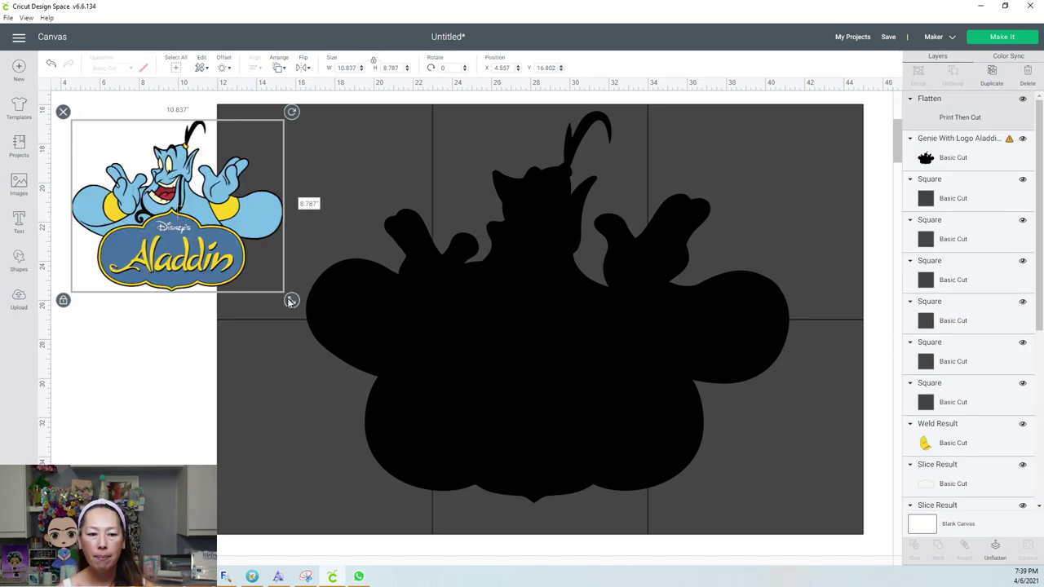
left_click_drag(291, 301, 366, 359)
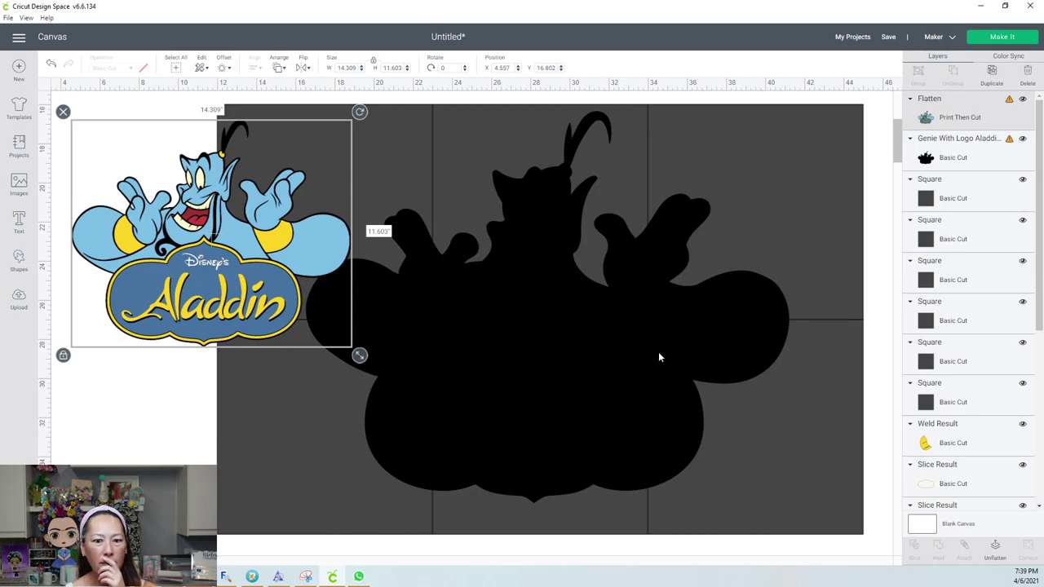
Step: Nudge the black silhouette over the square grid to about X 16.7, Y 16.3
left_click_drag(659, 356, 652, 357)
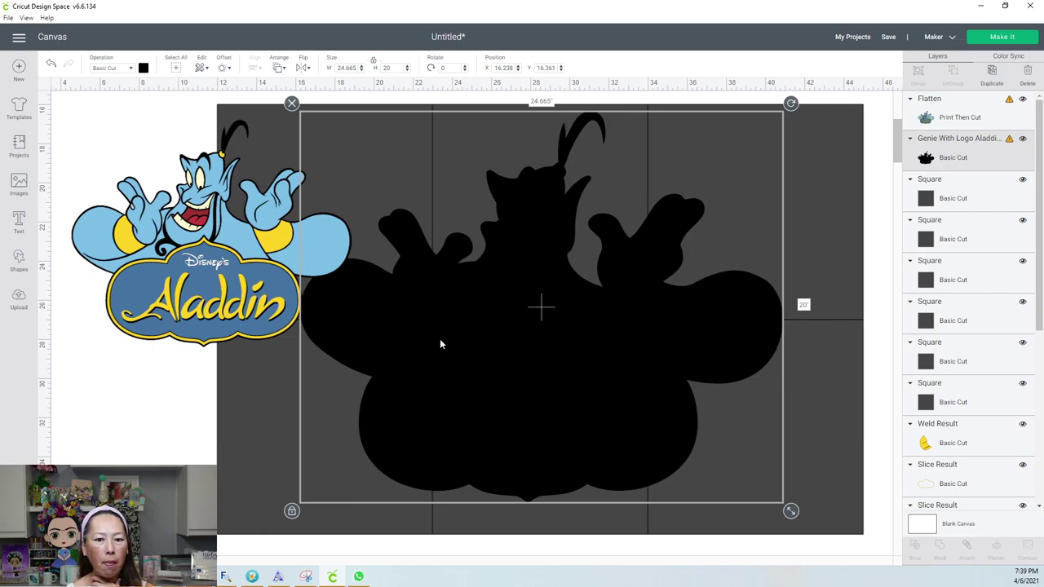
left_click_drag(522, 345, 529, 344)
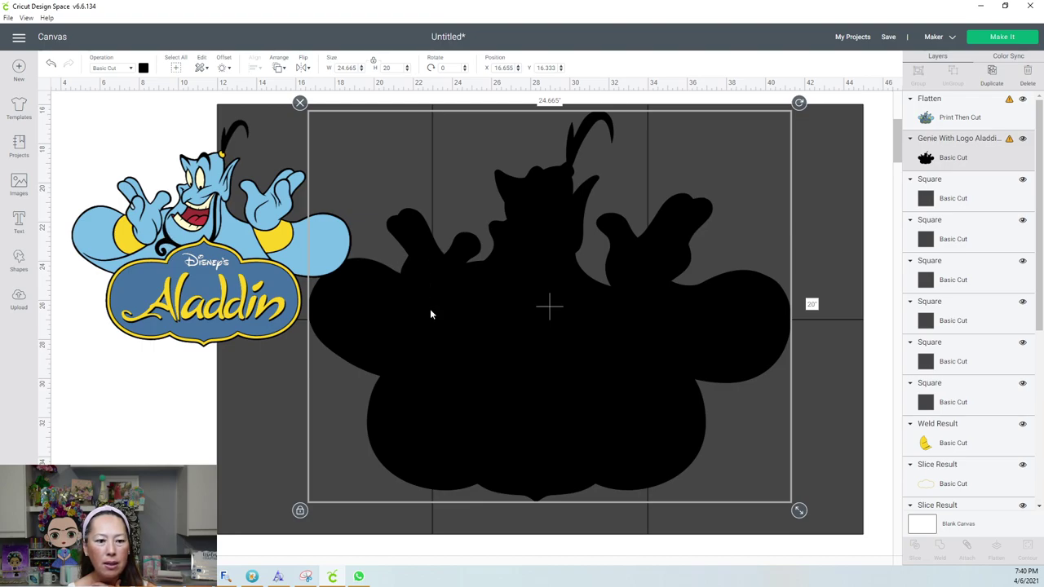
Step: Select the flattened full-colour genie image
left_click(322, 237)
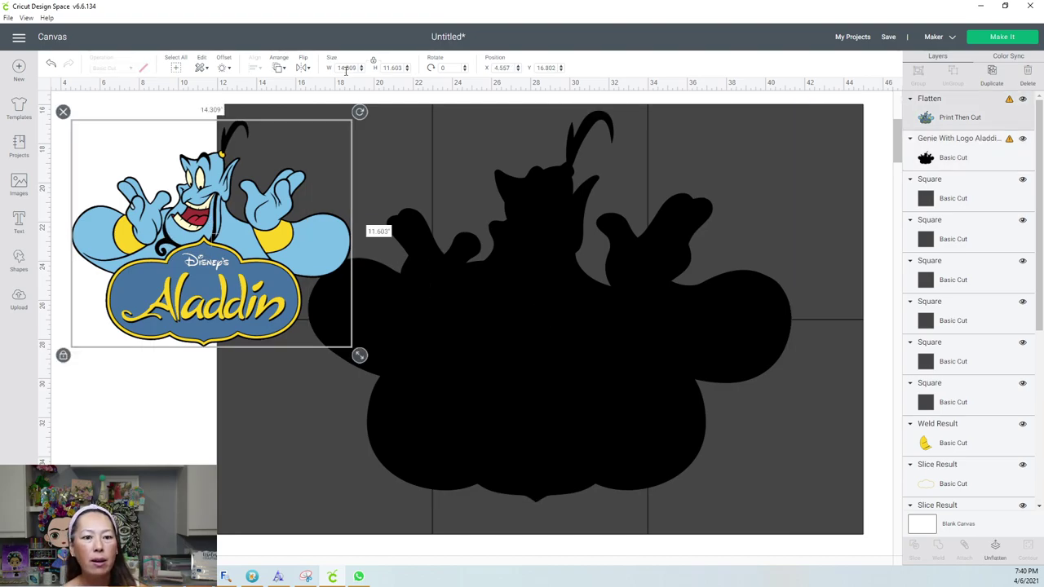